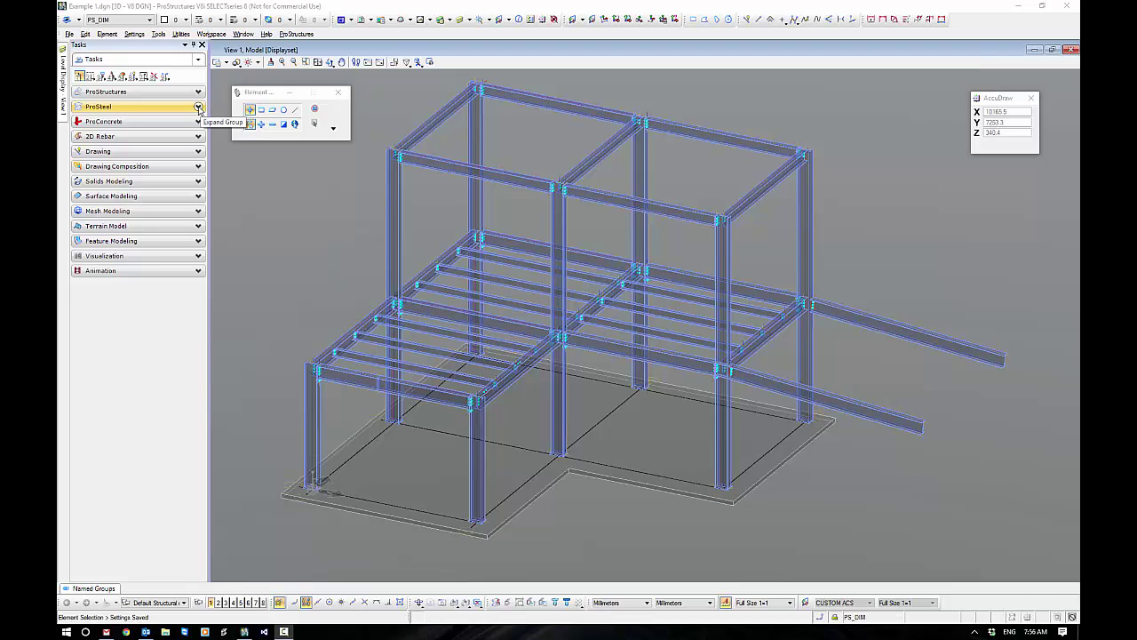
Step: Expand the ProSteel task group and review its available bracing connection types
left_click(198, 107)
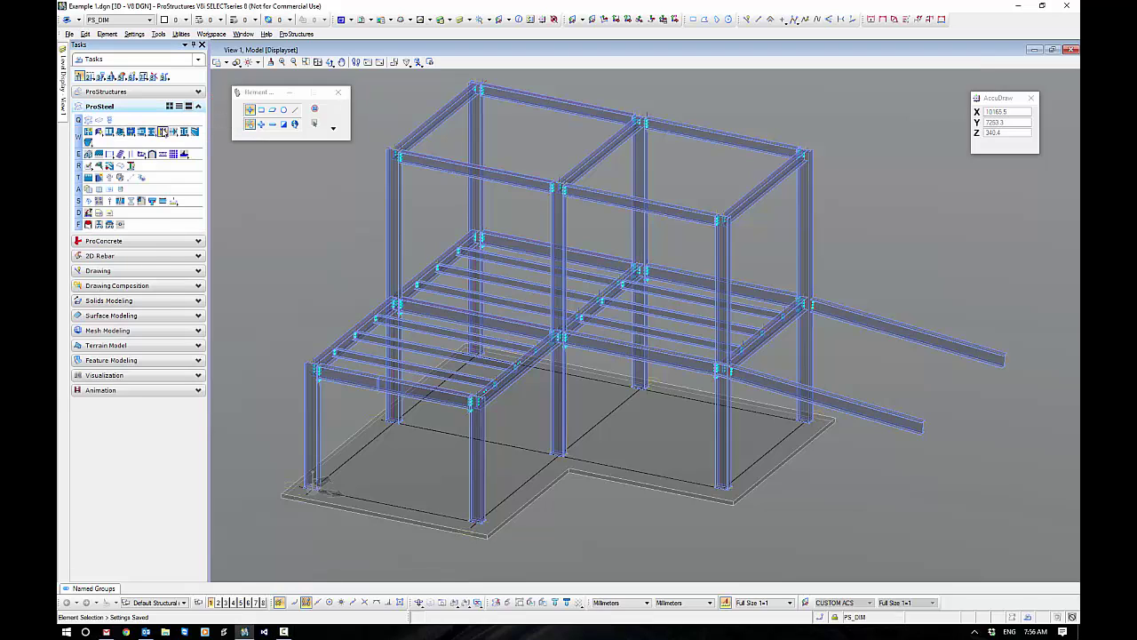
left_click(162, 132)
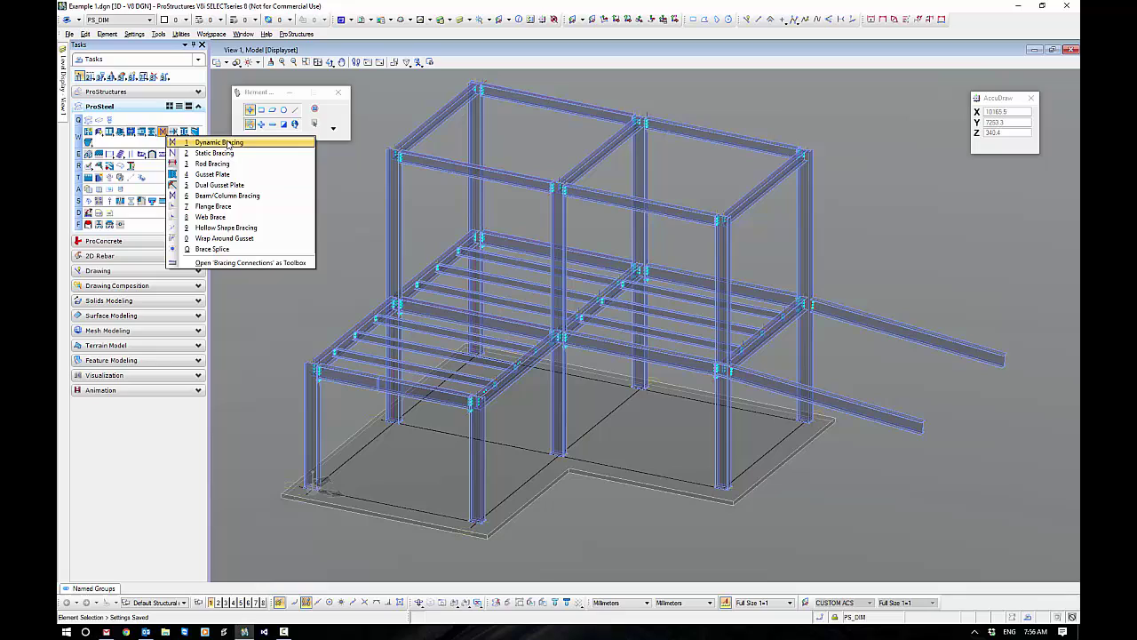
left_click(364, 180)
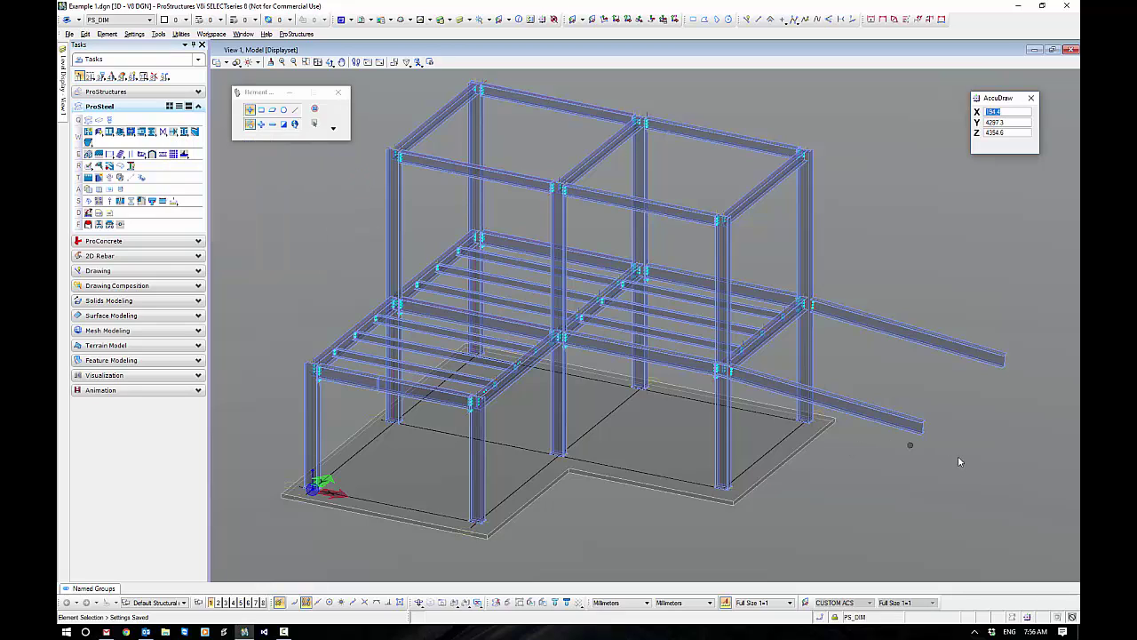
Step: Hide the PS_SHAPE, PS_PLATE and PS_BOLT levels so only the workframe grid and slab are displayed
middle_click_drag(972, 427, 418, 406, "shift")
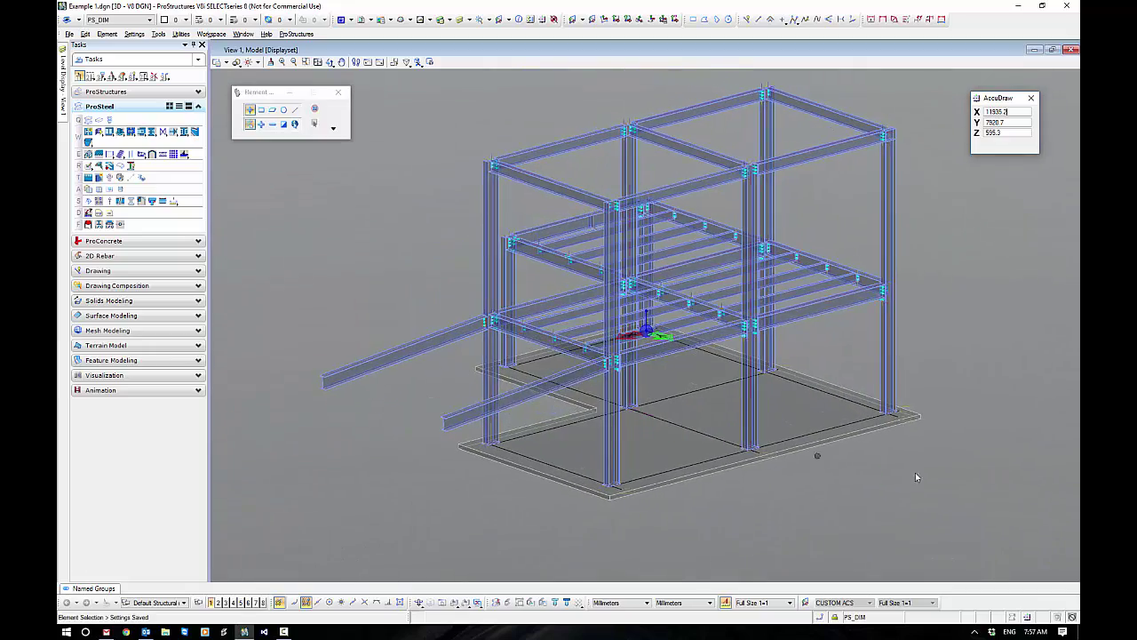
middle_click_drag(818, 473, 596, 482, "shift")
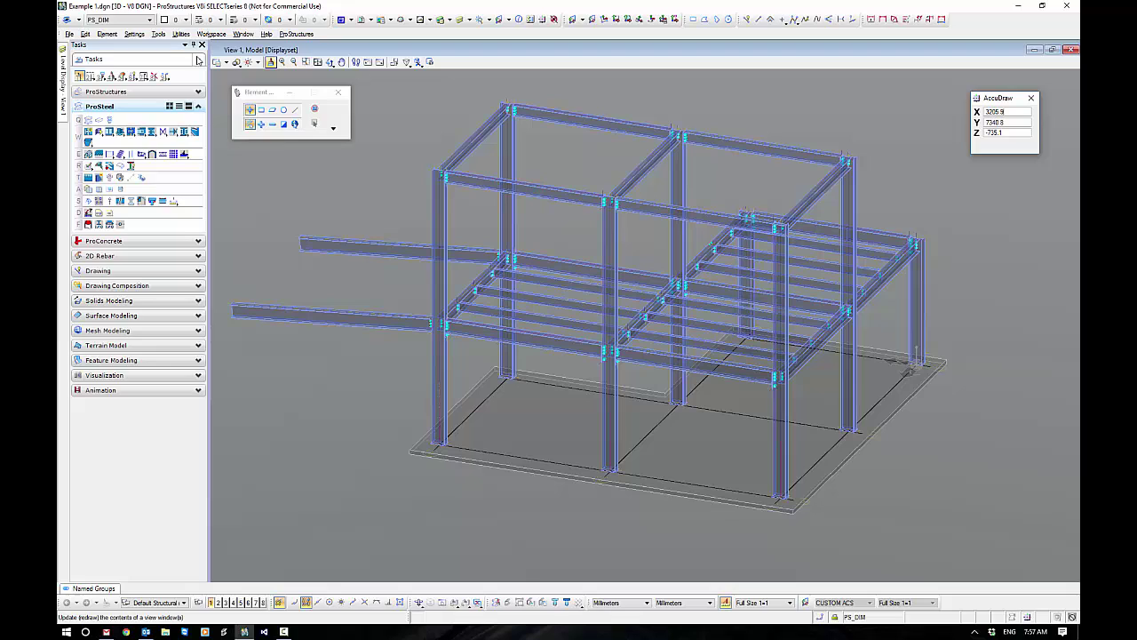
left_click(63, 84)
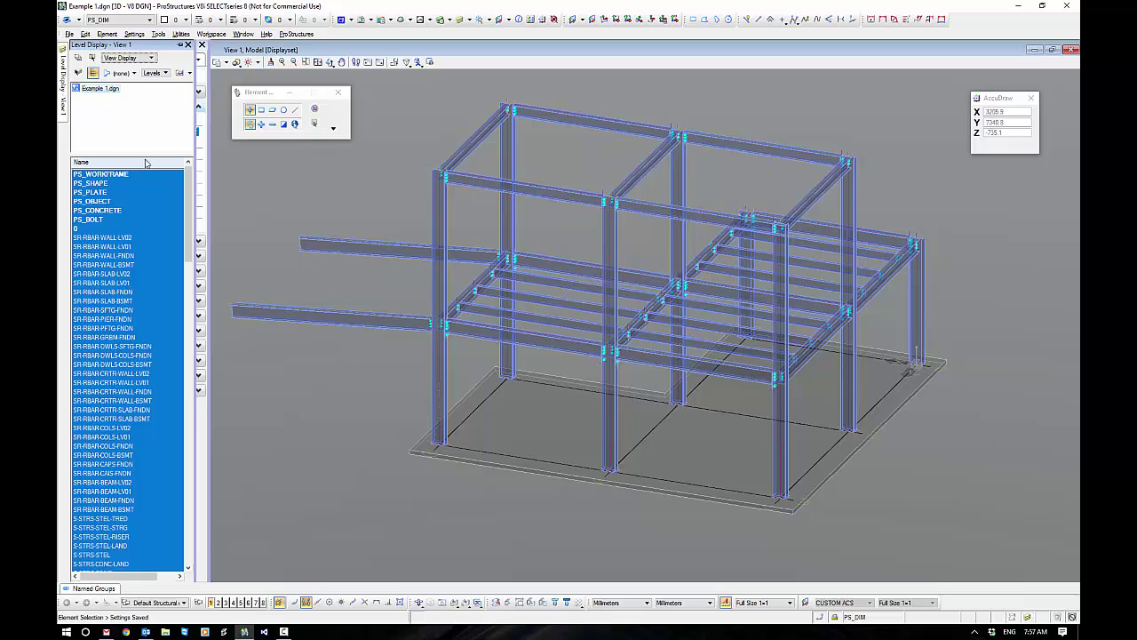
left_click(119, 183)
left_click(105, 192)
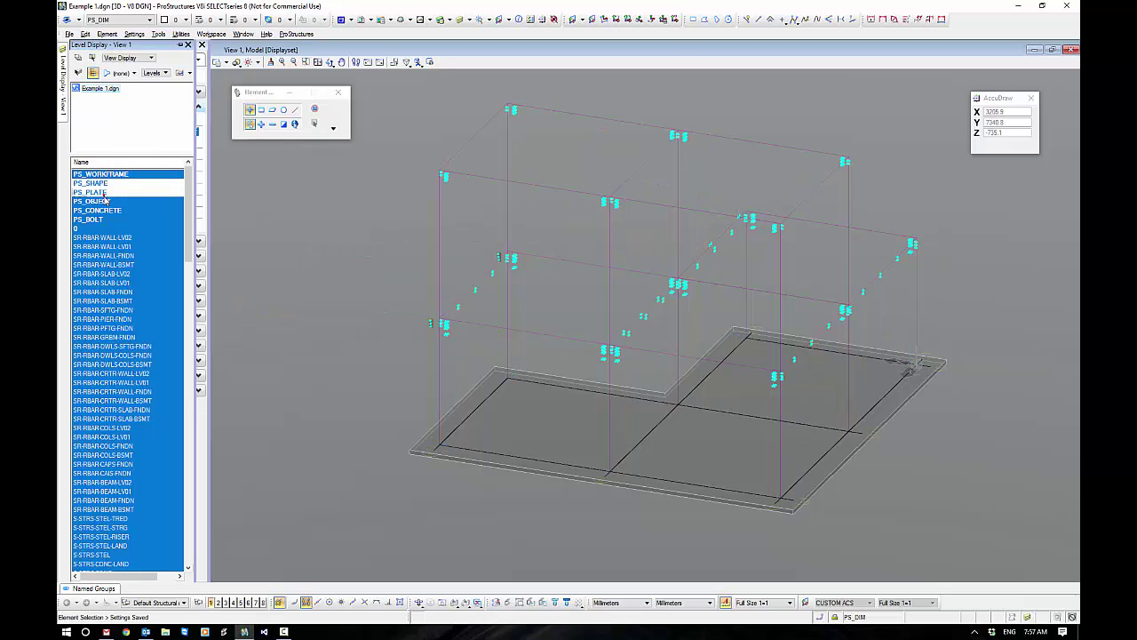
left_click(102, 219)
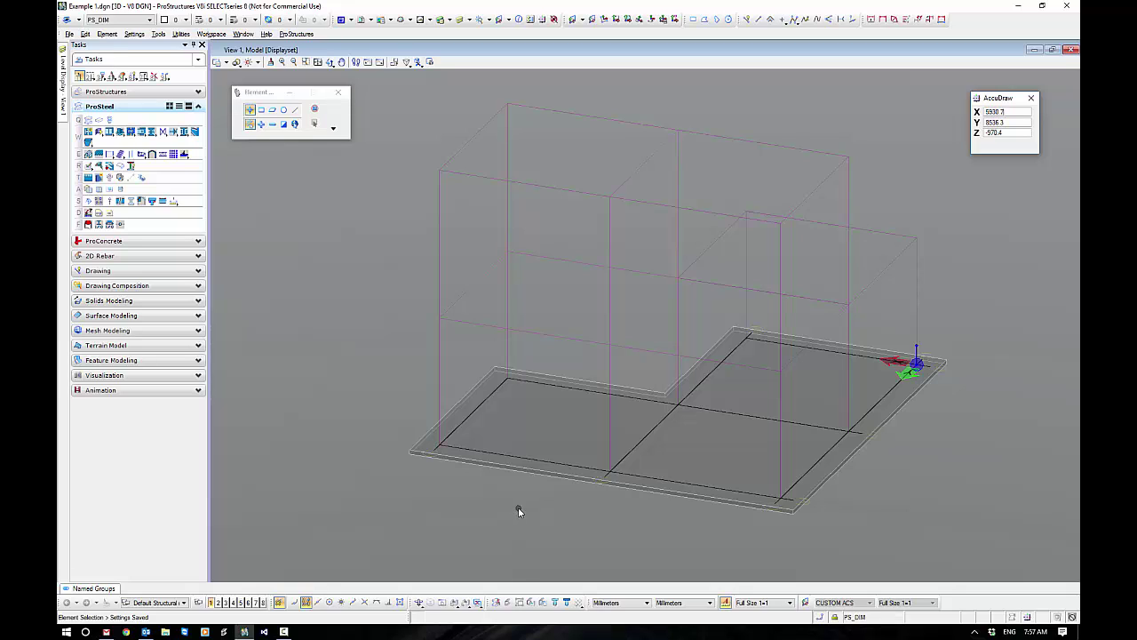
Step: Draw an inverted-V SmartLine in the end bay between adjacent column bases, with its apex midway along the 4000 mm bay at 3000 mm height
left_click(746, 18)
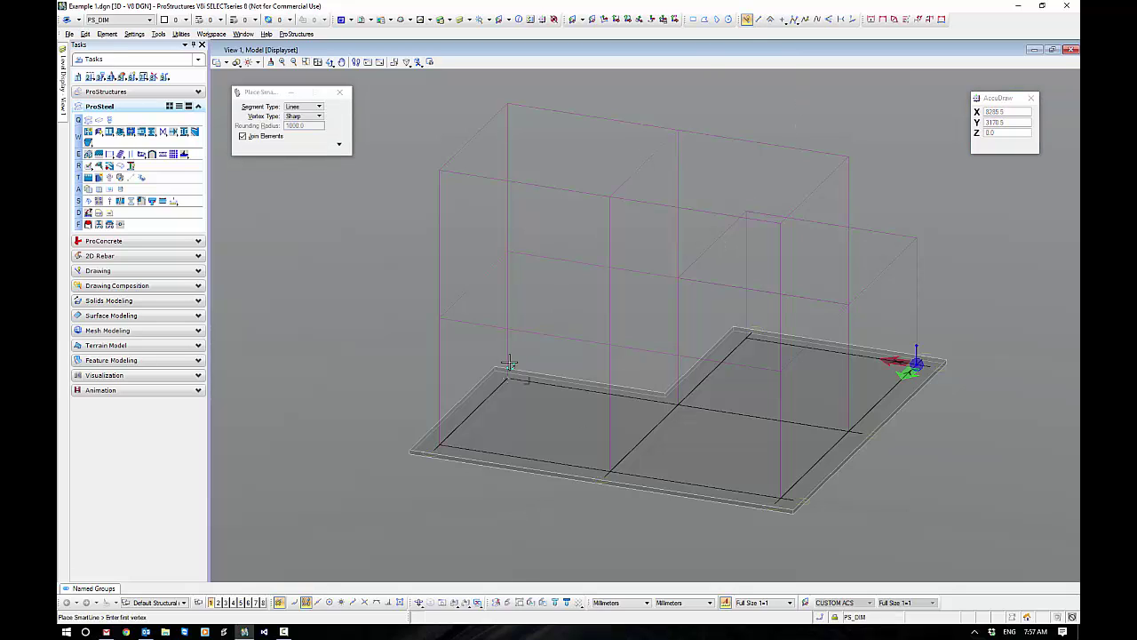
left_click(439, 443)
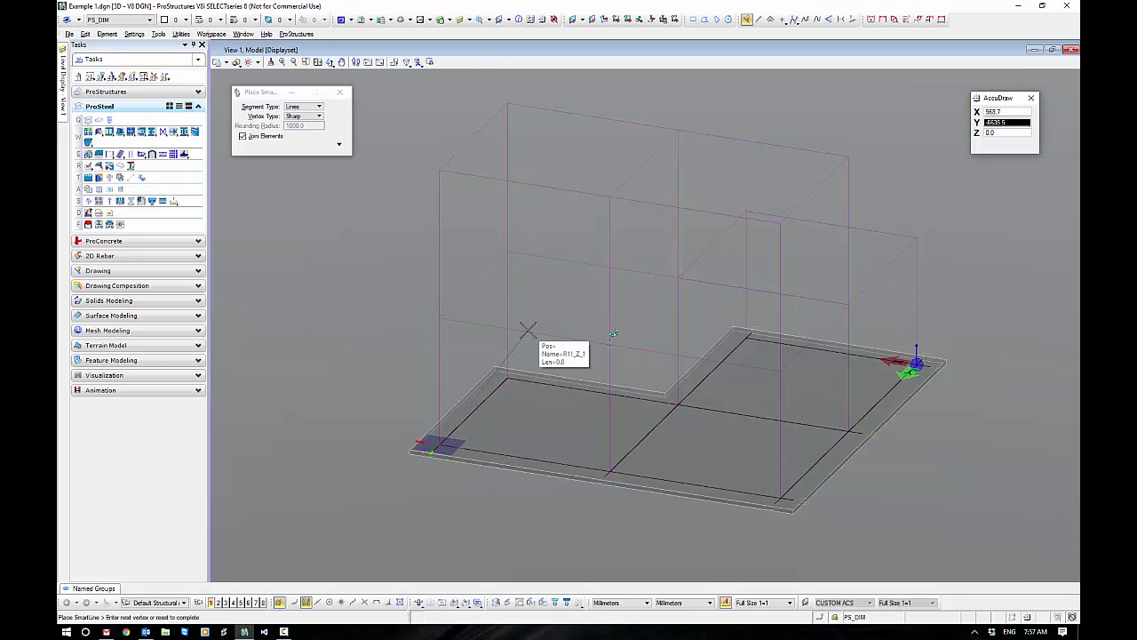
scroll(527, 330, "up", 4)
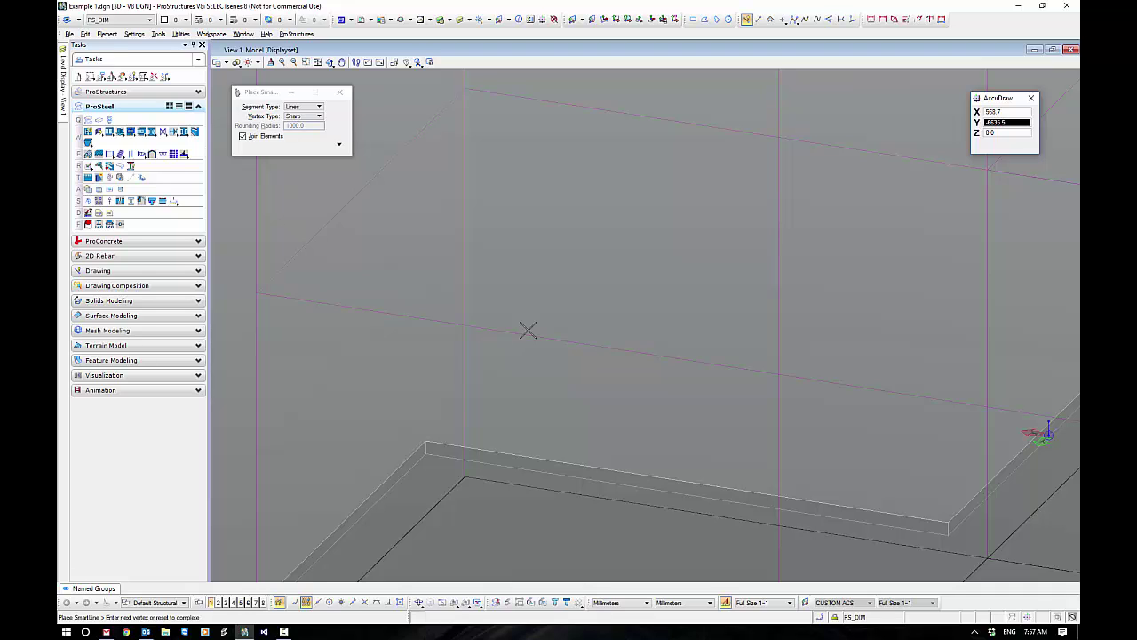
scroll(527, 331, "down", 4)
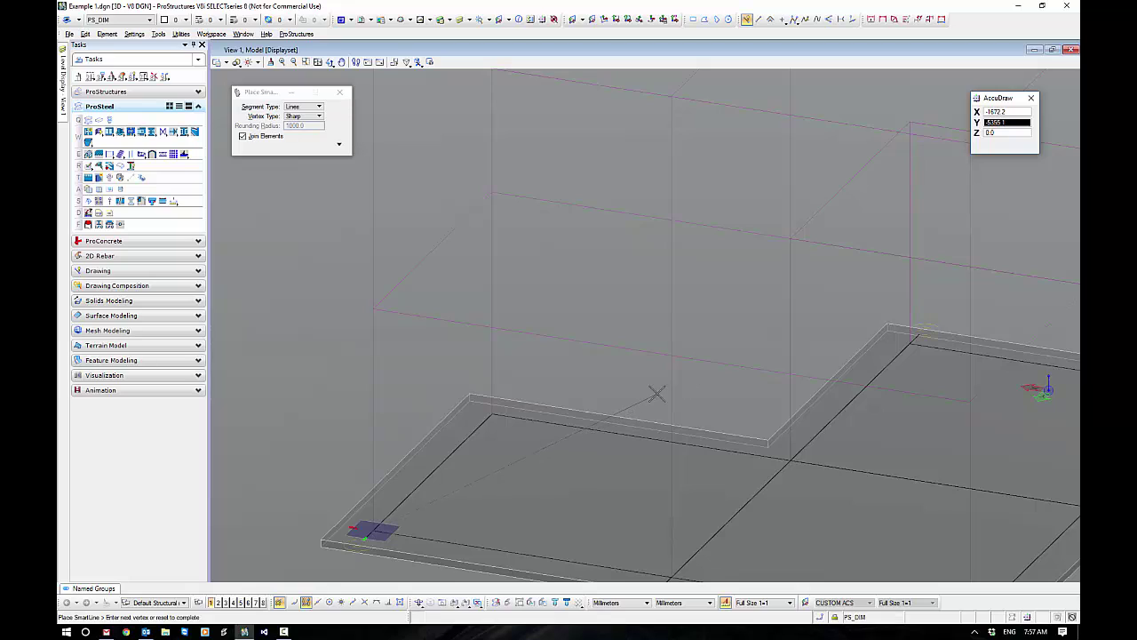
left_click(374, 309)
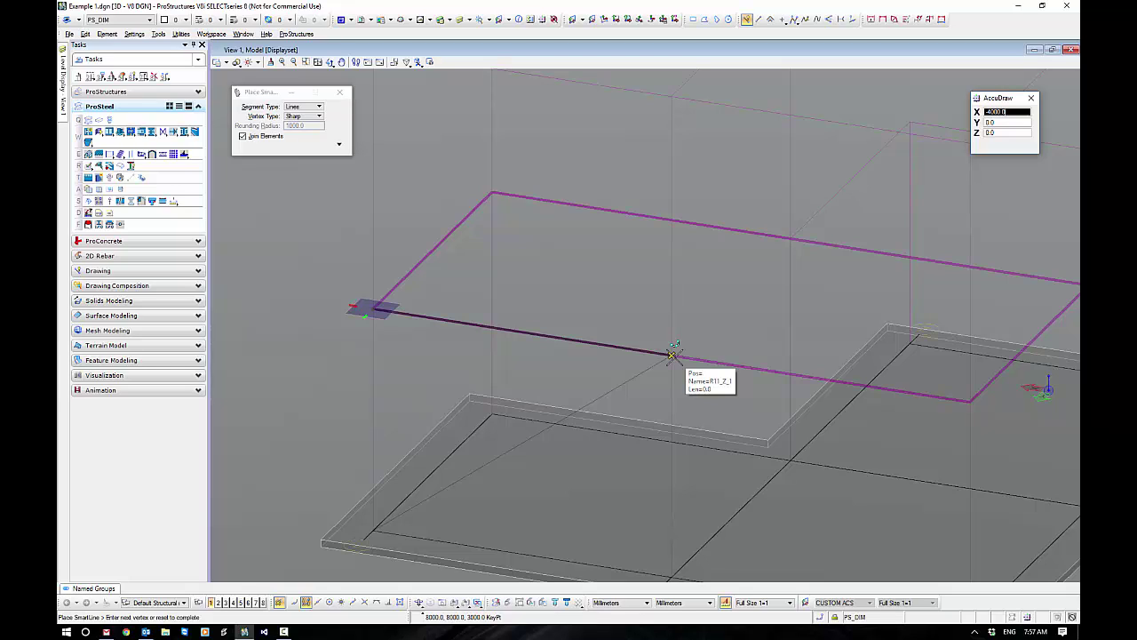
key("slash")
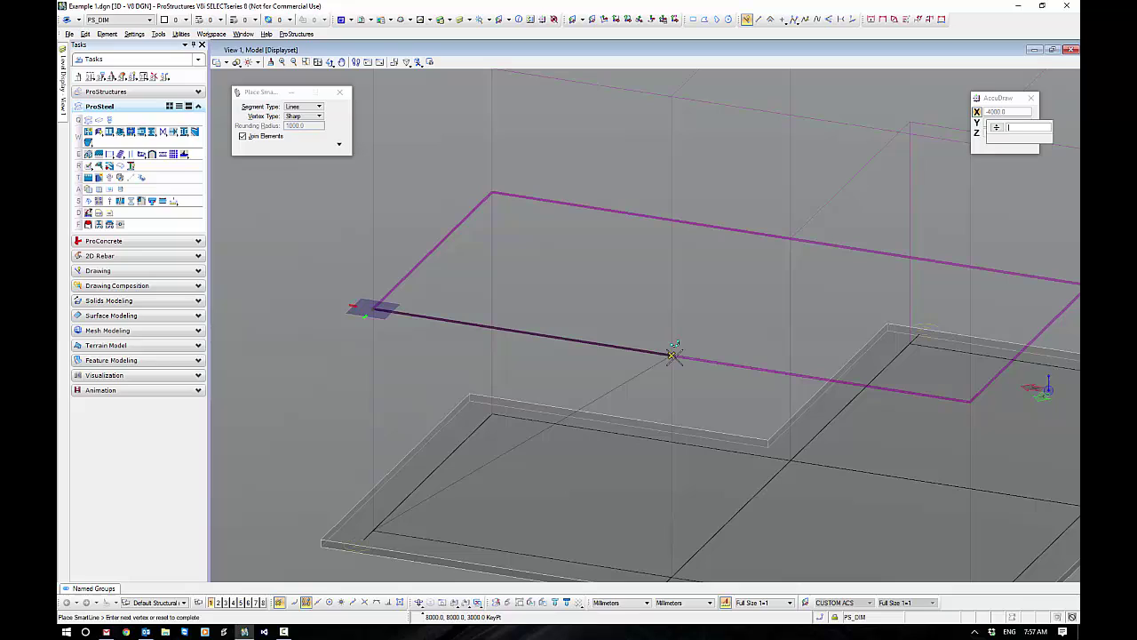
type("2")
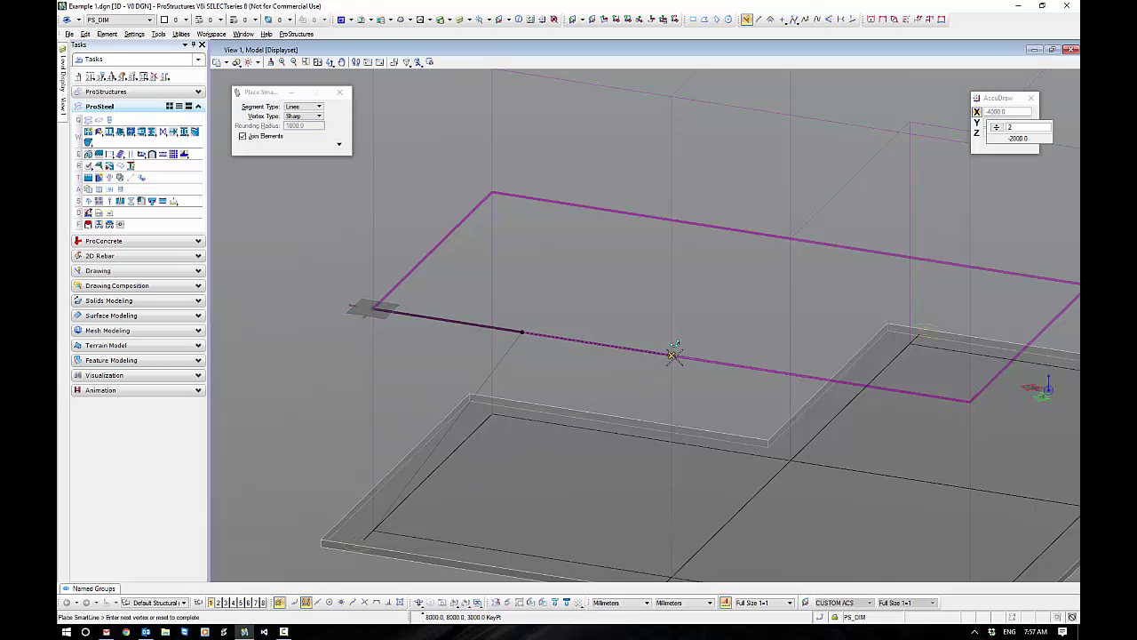
key("Return")
left_click(673, 355)
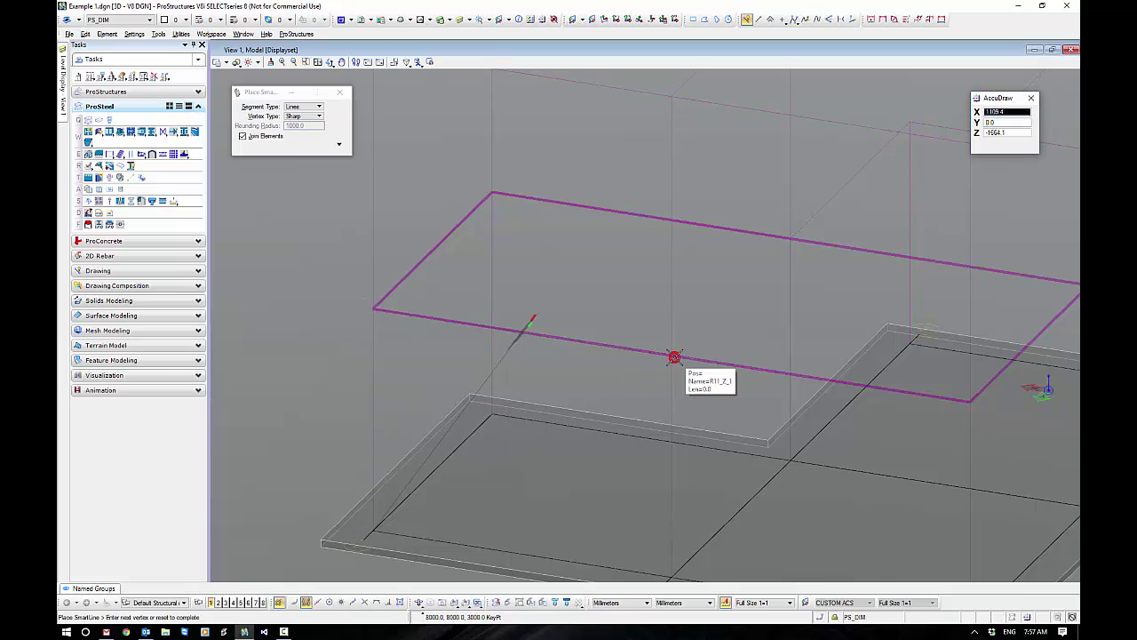
left_click(673, 565)
right_click(552, 264)
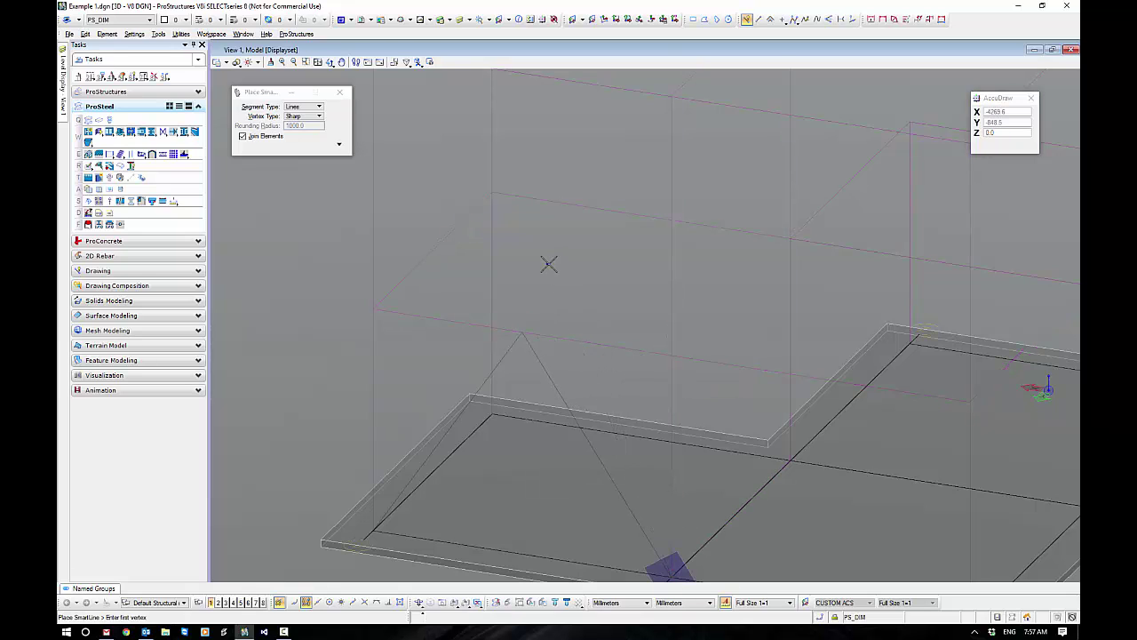
Step: Draw a second inverted-V SmartLine in the adjoining bay between its column bases, with the apex at the midpoint of the 3000 mm level line
scroll(616, 304, "down", 3)
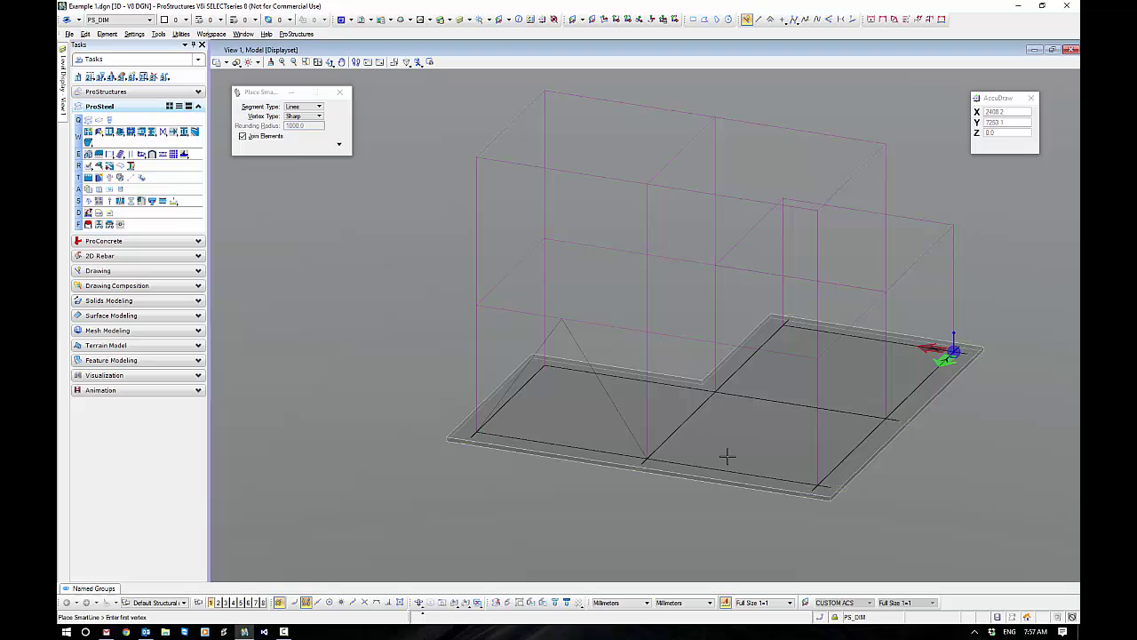
middle_click(647, 436)
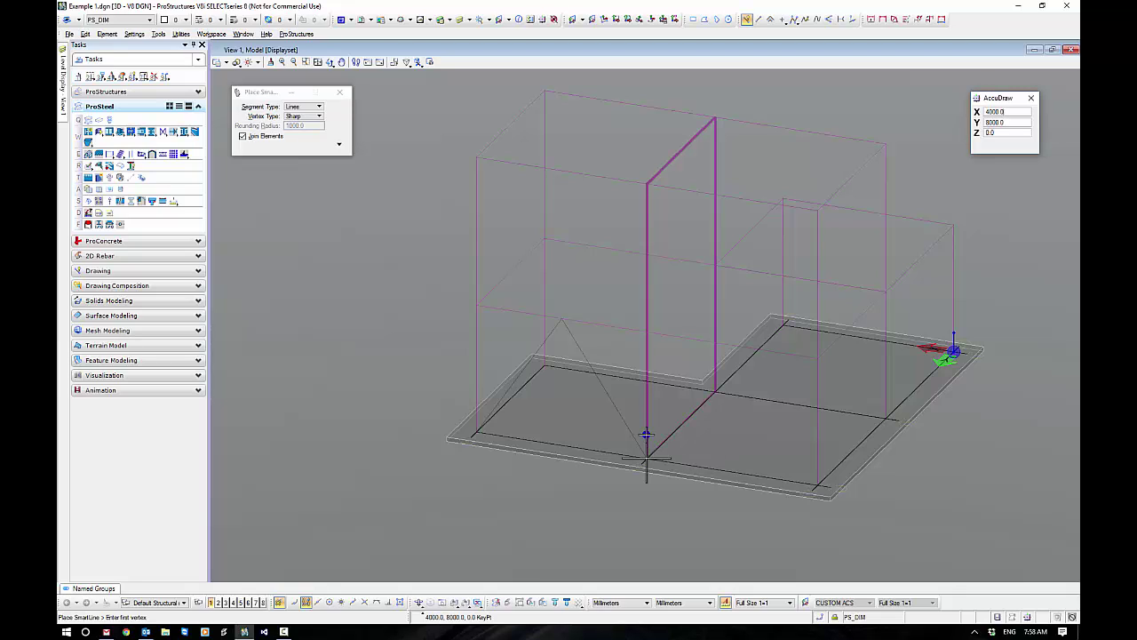
left_click(647, 435)
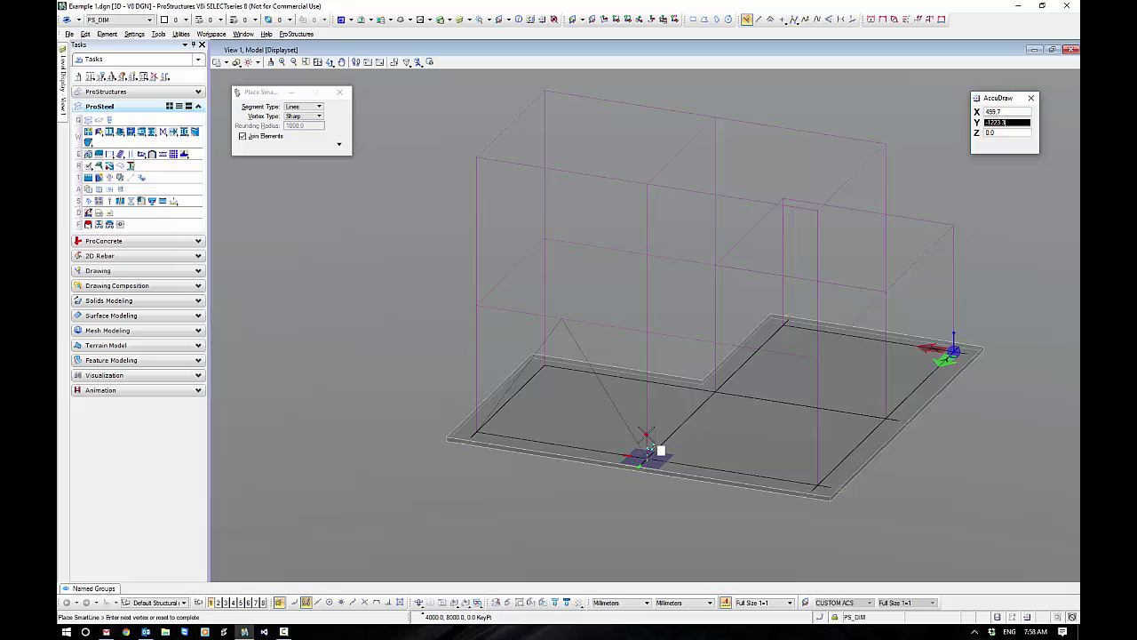
middle_click(647, 330)
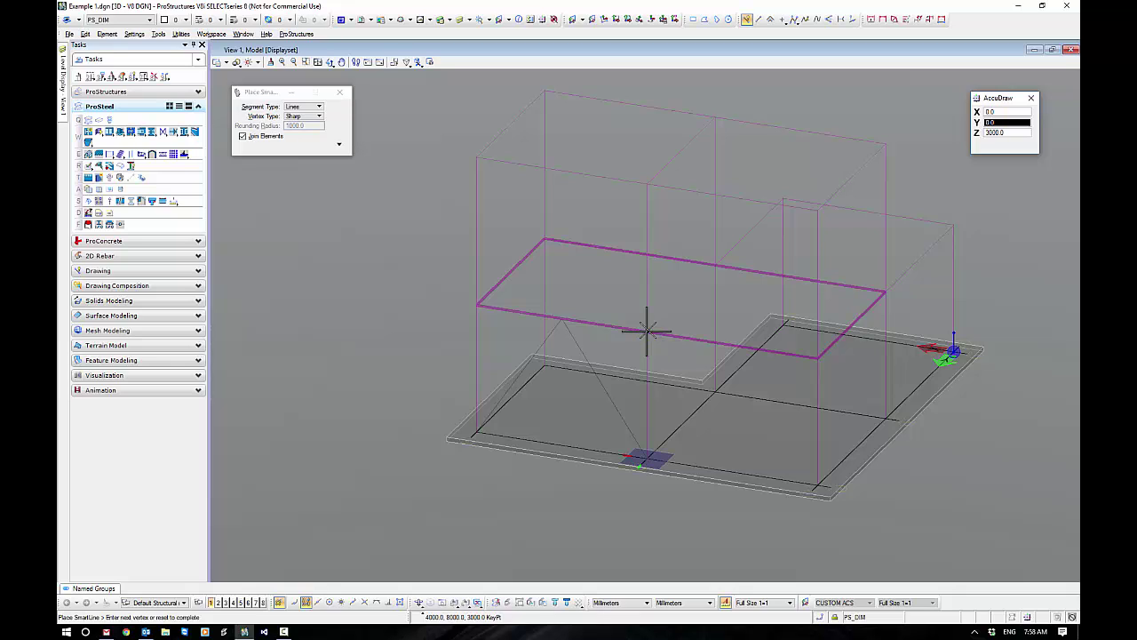
left_click(647, 331)
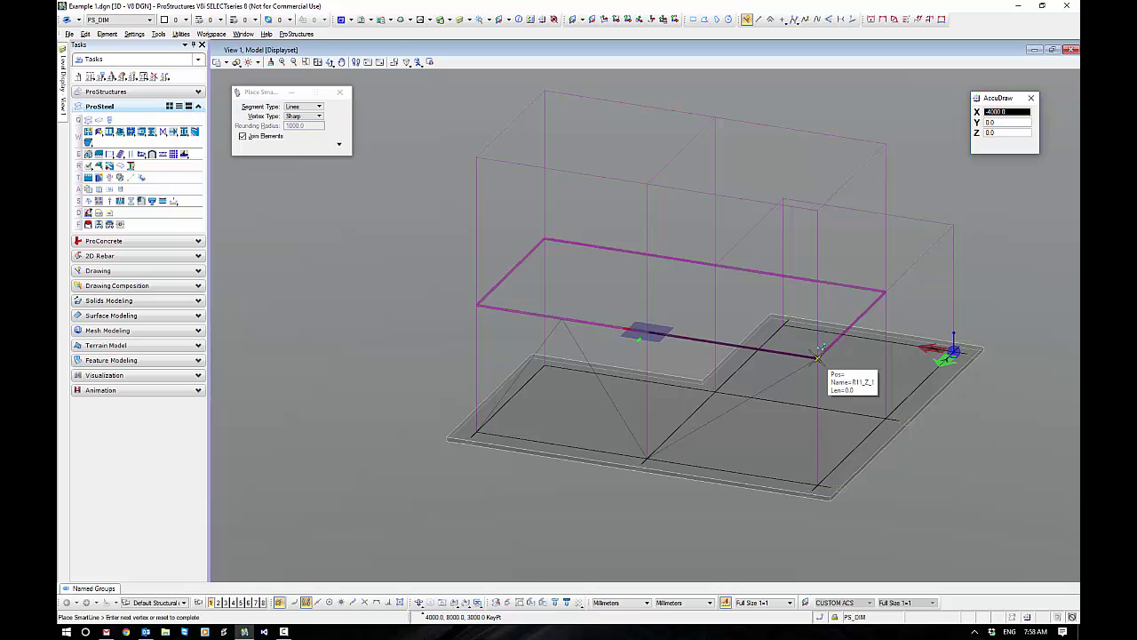
type("/2")
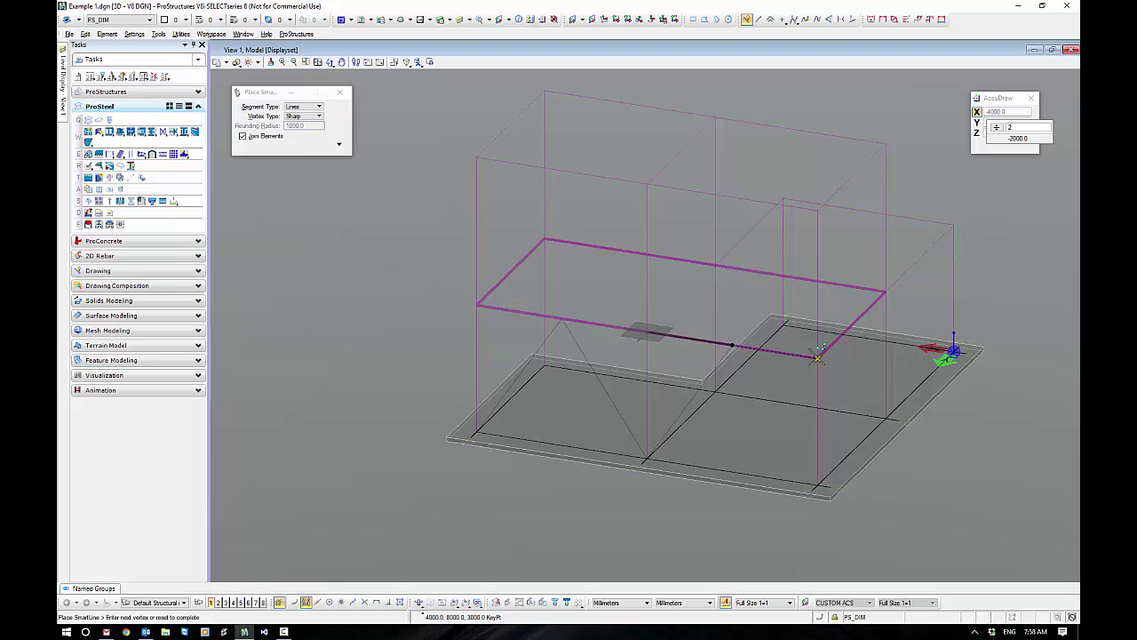
left_click(818, 357)
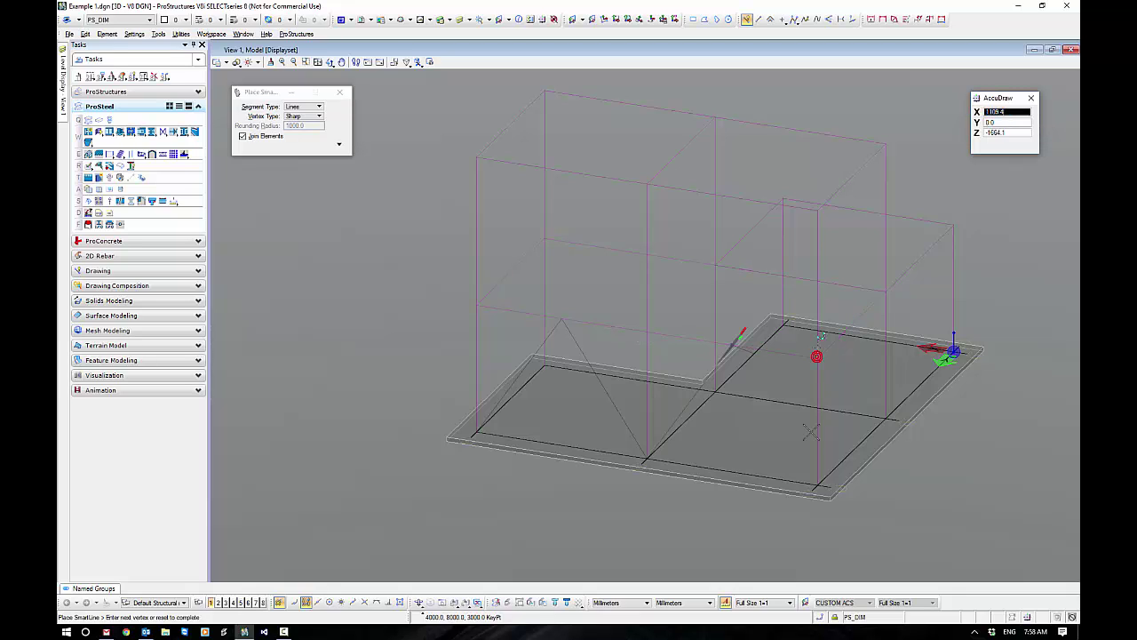
left_click(816, 479)
right_click(655, 530)
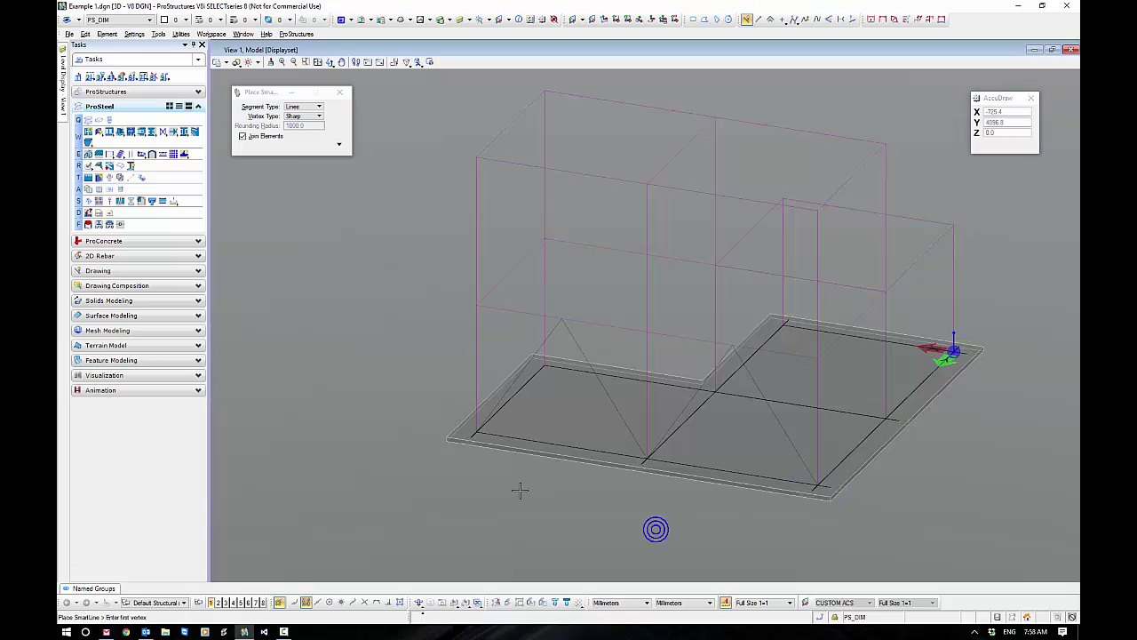
key("Escape")
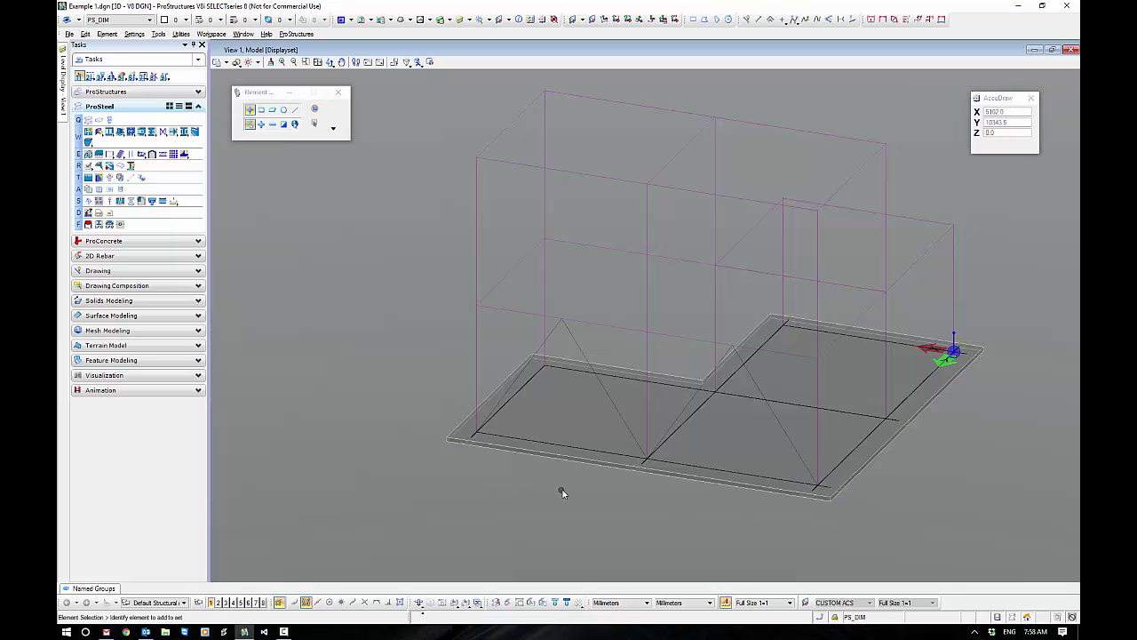
Step: Display the PS_BOLT, PS_PLATE and PS_SHAPE levels again
middle_click_drag(571, 492, 617, 488, "shift")
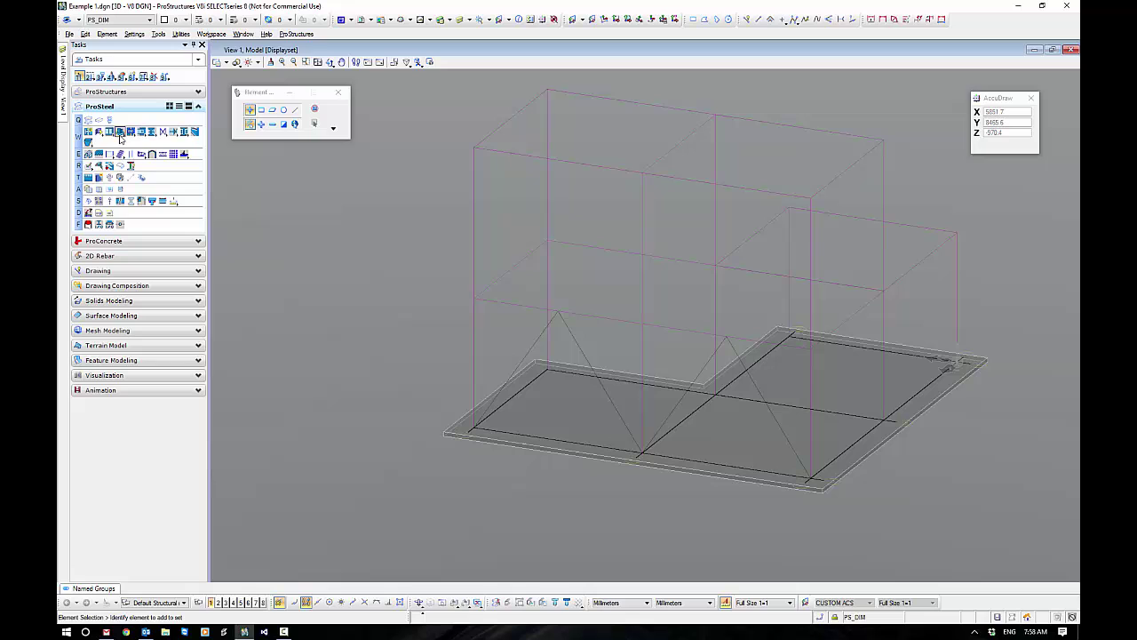
mouse_move(63, 111)
left_click(95, 219)
left_click_drag(104, 191, 104, 183)
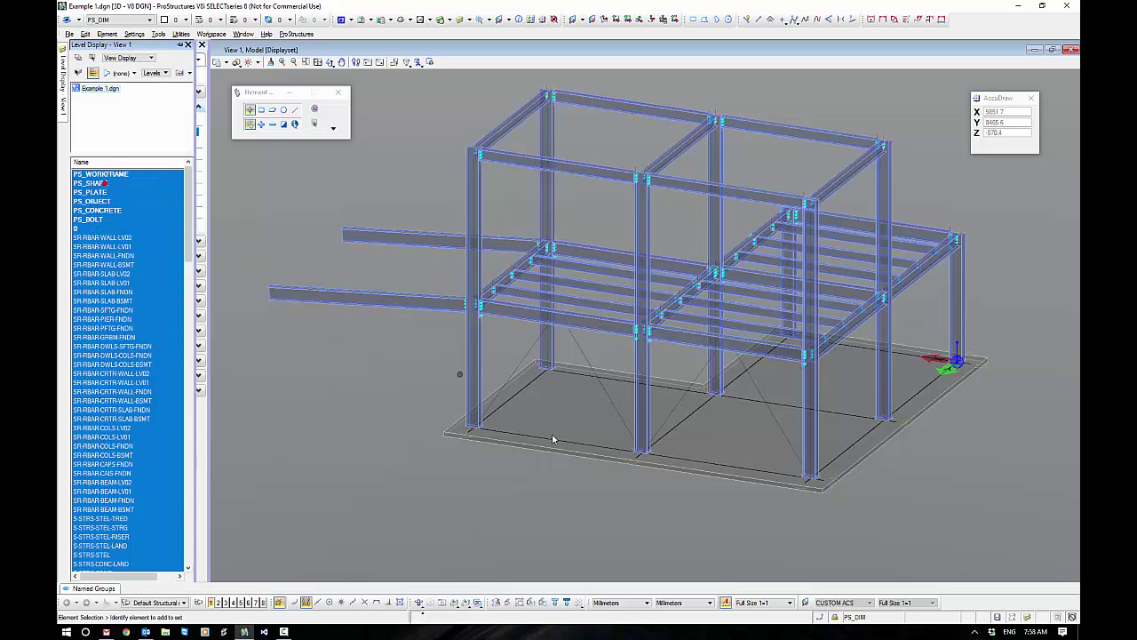
Step: Lower the apex of the end bay's inverted-V line vertically by about 152 mm within the depth of the floor beam
scroll(651, 348, "up", 4)
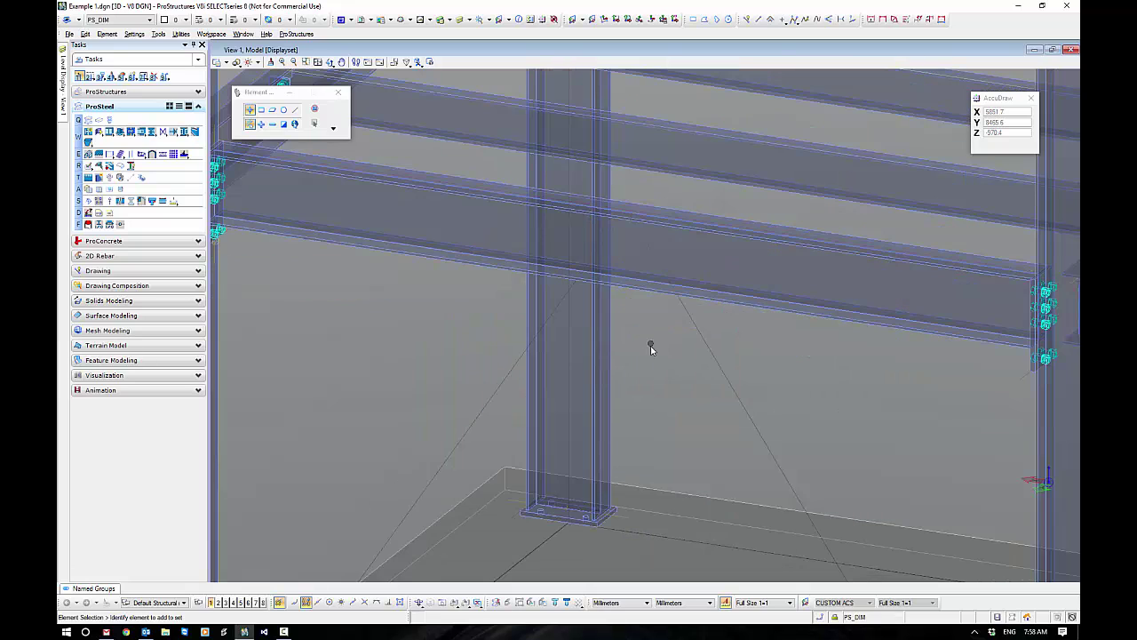
scroll(655, 330, "down", 2)
left_click(698, 357)
scroll(644, 266, "up", 4)
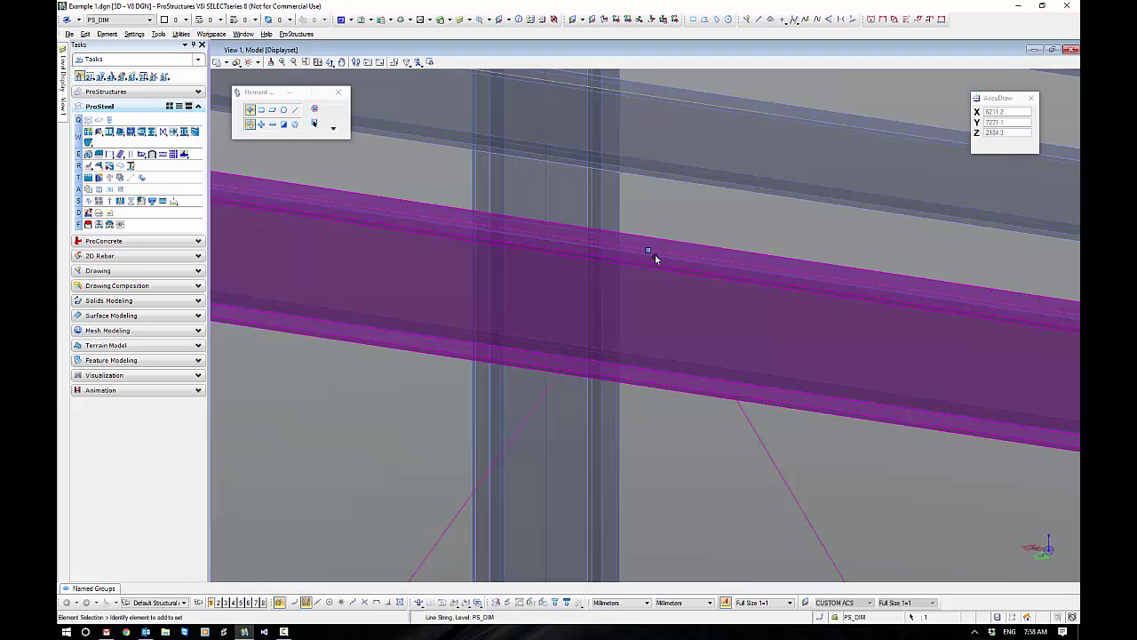
left_click(648, 251)
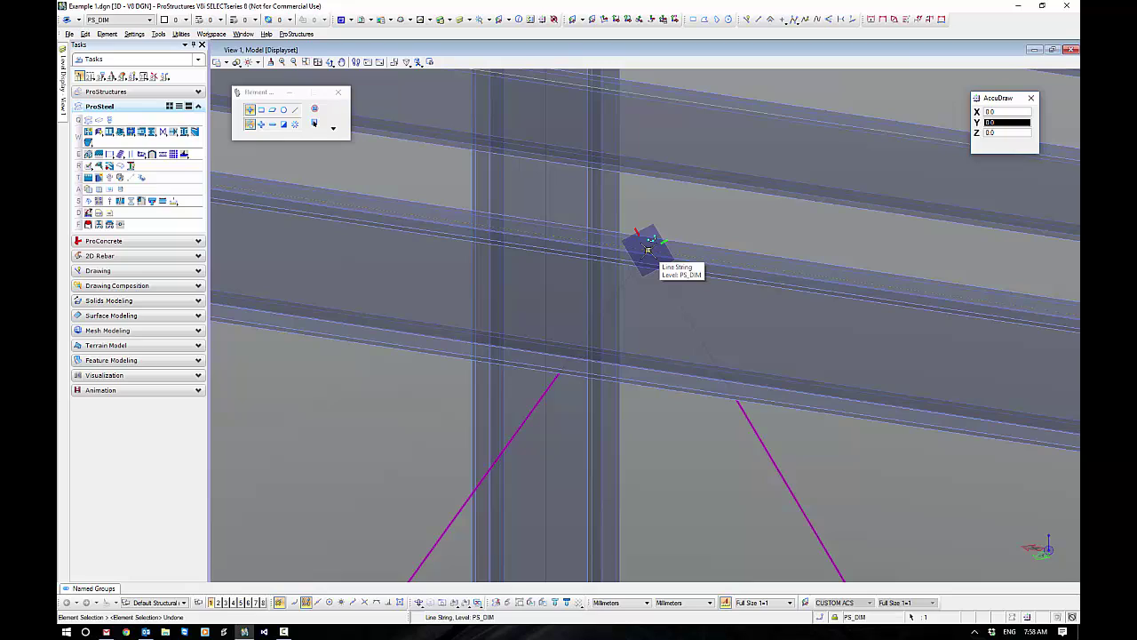
key("s")
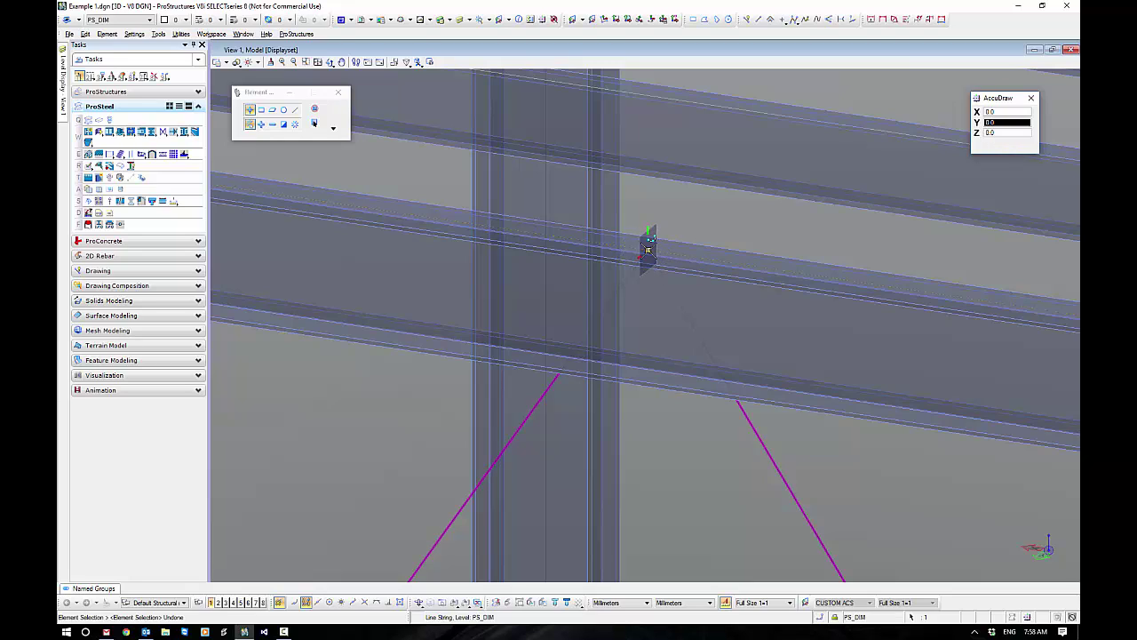
key("v")
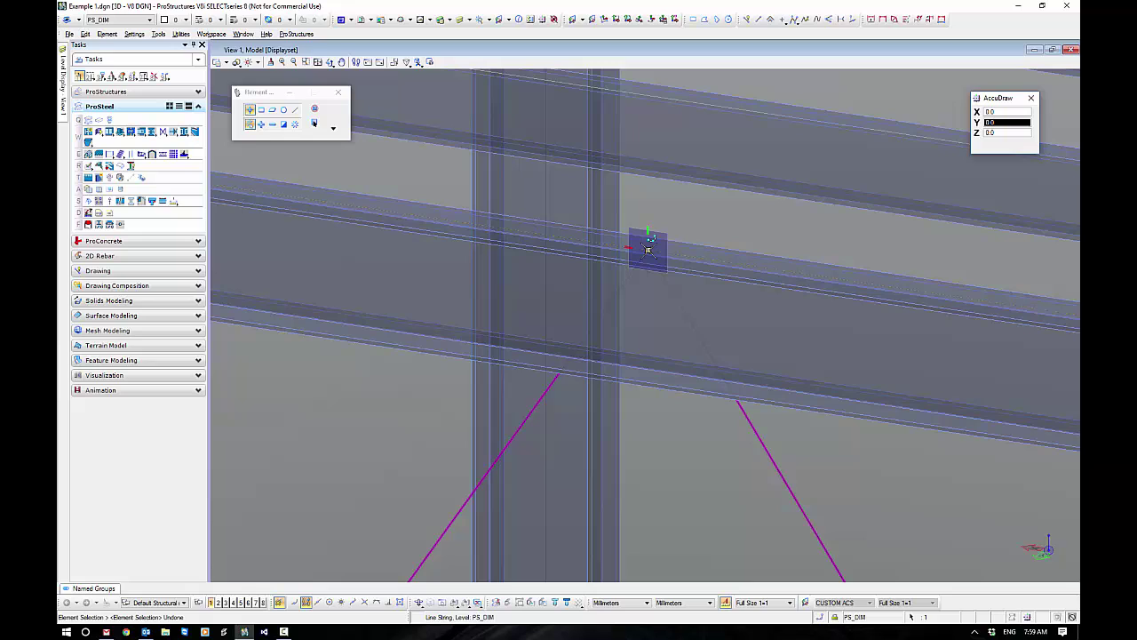
left_click(648, 250)
left_click(649, 310)
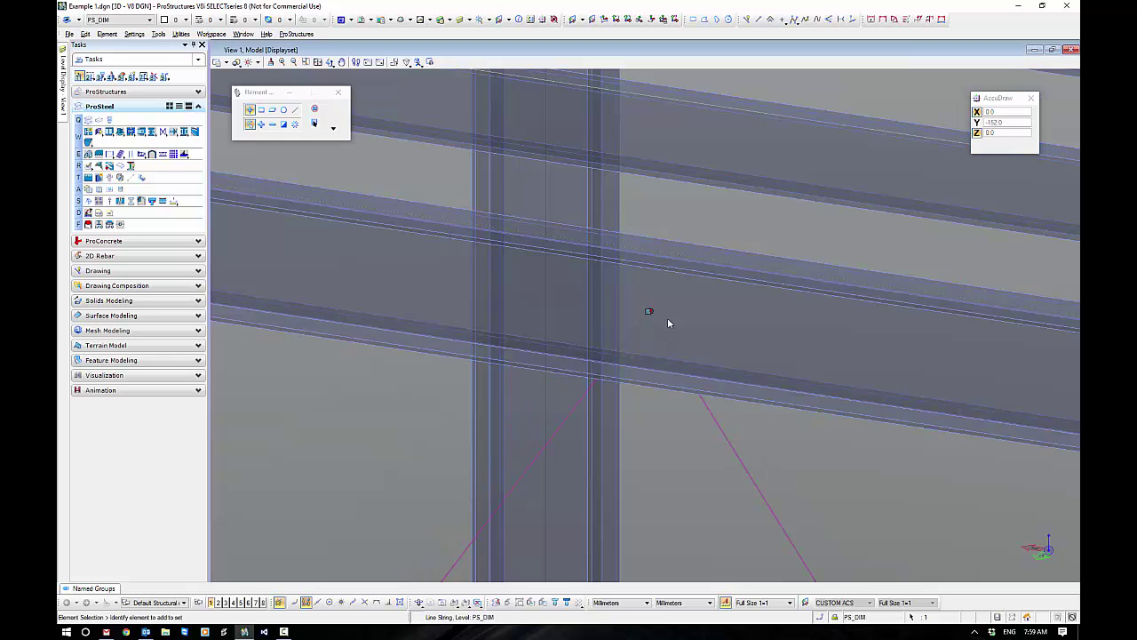
Step: Lower the apex of the adjoining bay's inverted-V line vertically by 152 mm within the depth of the floor beam
scroll(690, 432, "down", 5)
middle_click_drag(826, 489, 657, 432)
scroll(718, 435, "up", 3)
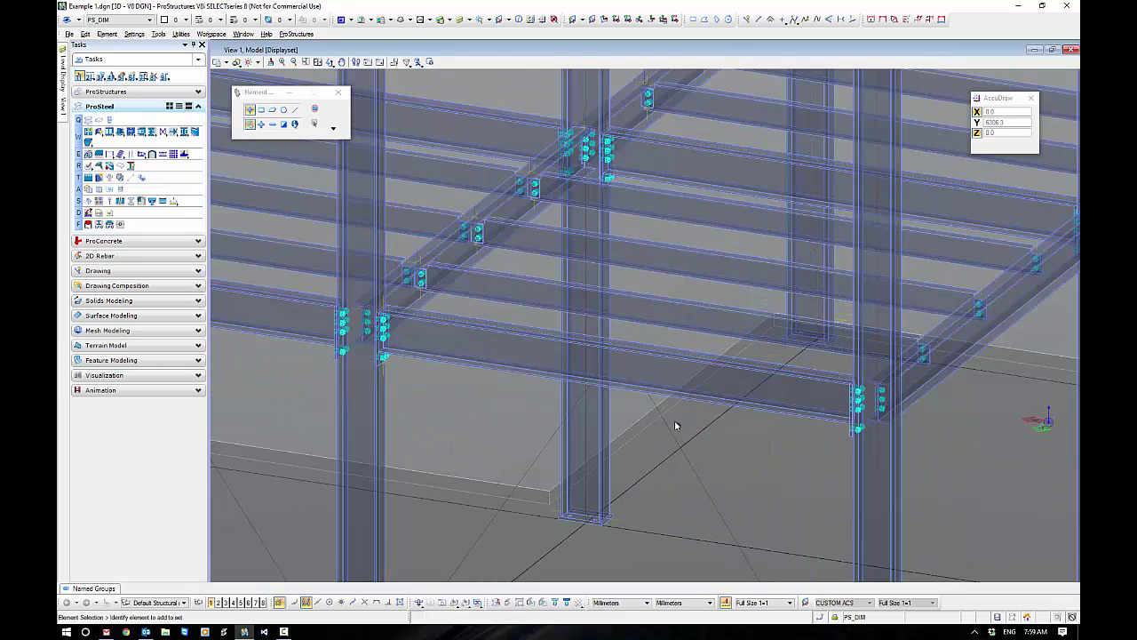
scroll(618, 347, "up", 3)
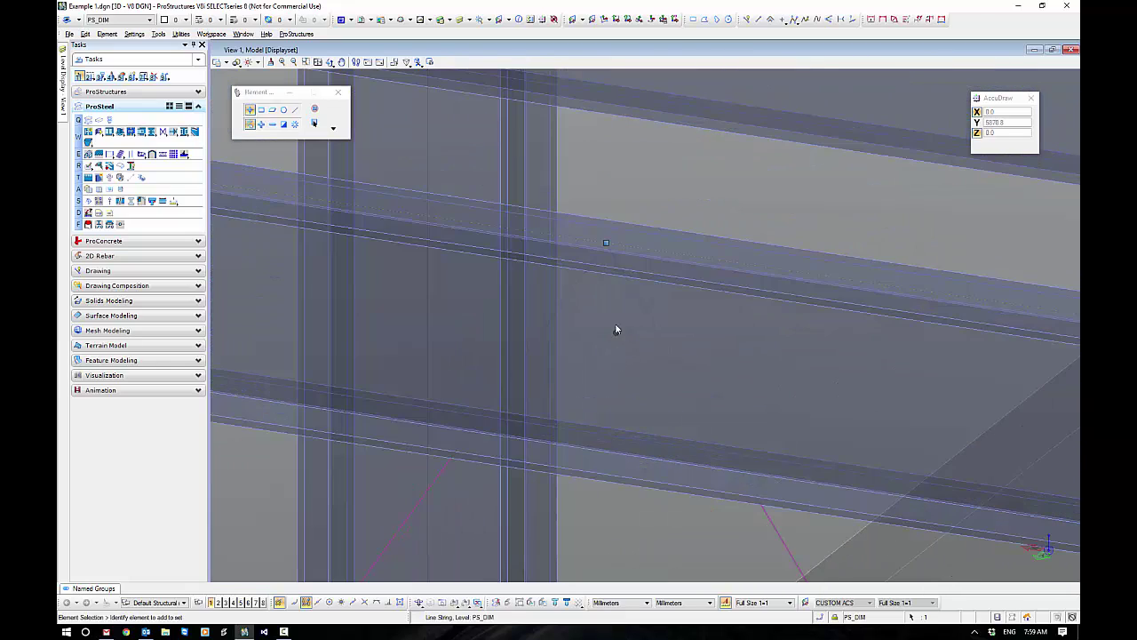
left_click(606, 242)
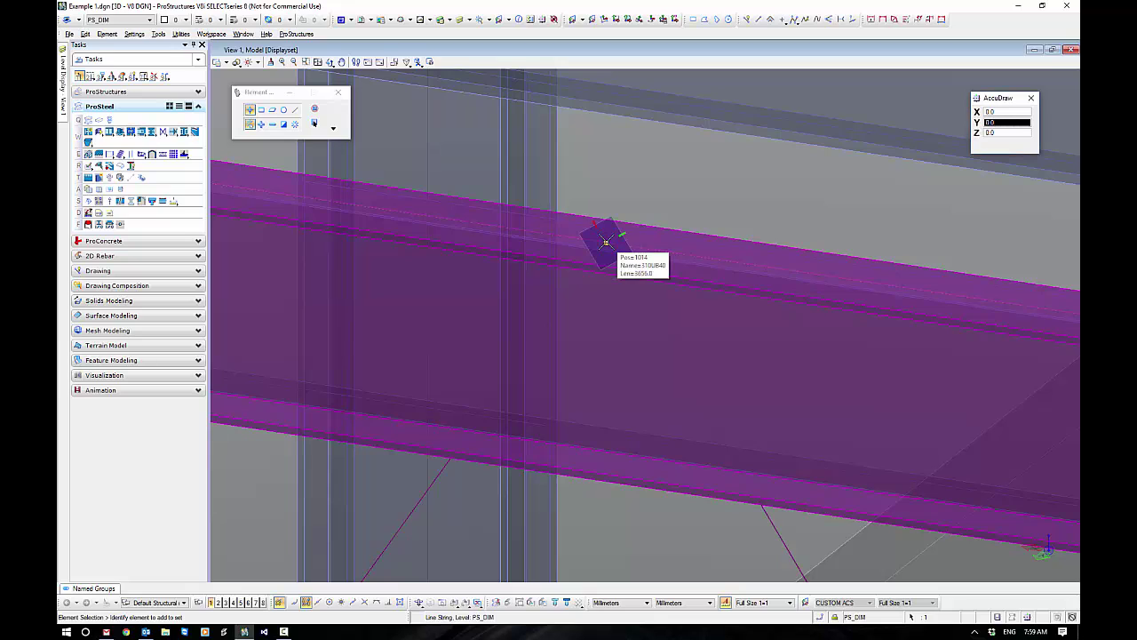
key("f")
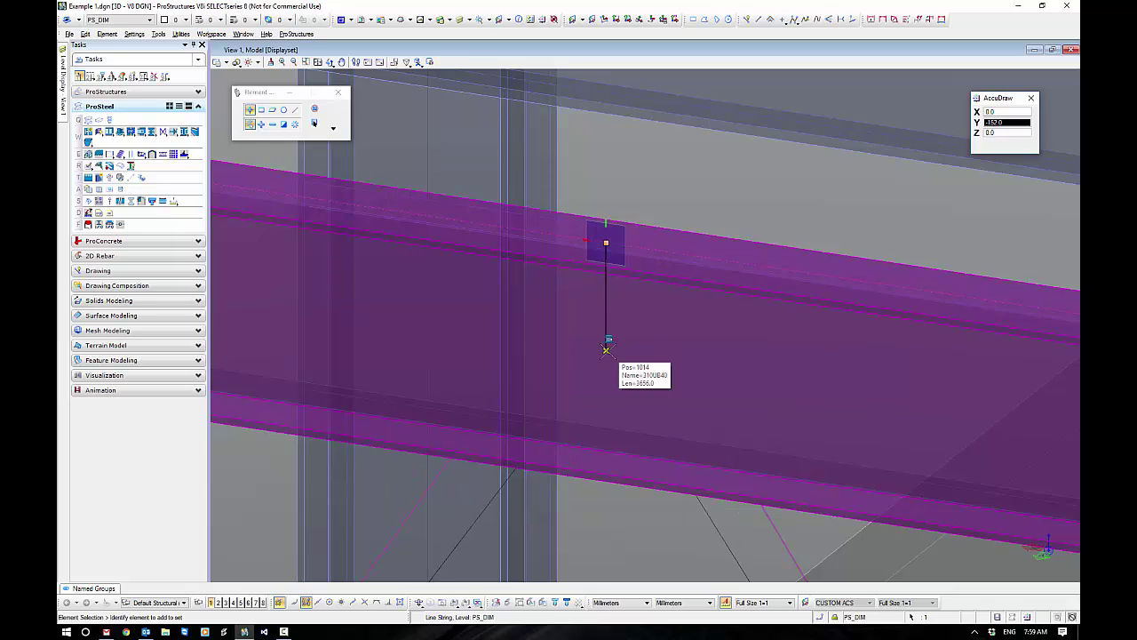
left_click(606, 350)
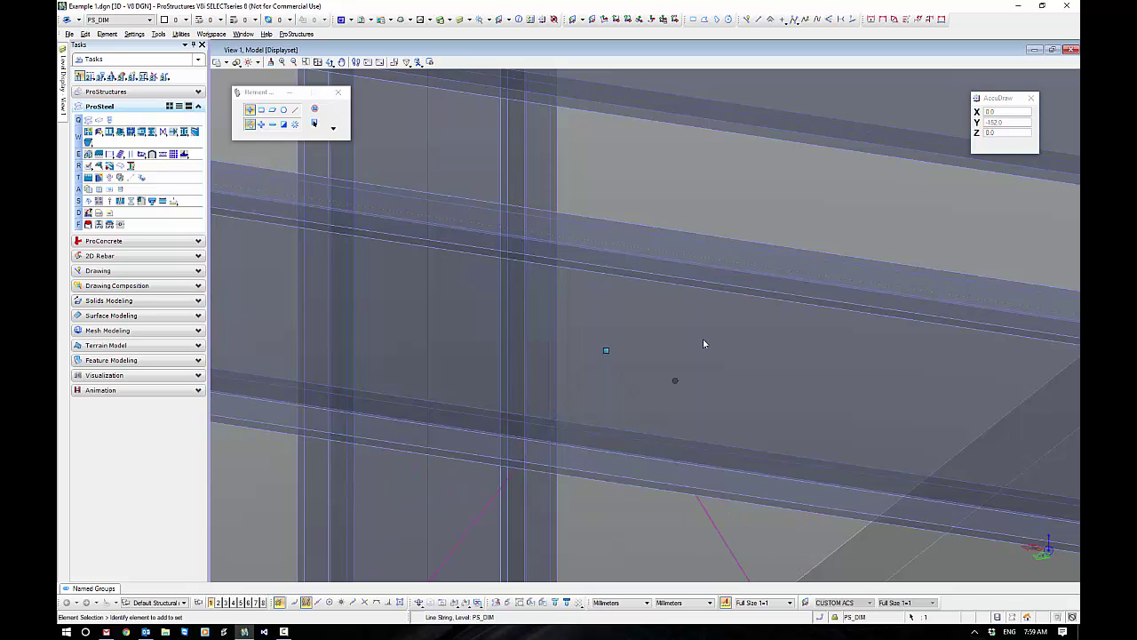
Step: Raise the end bay line's vertex at the outer column base vertically by 60 mm
scroll(703, 338, "down", 5)
scroll(699, 294, "down", 2)
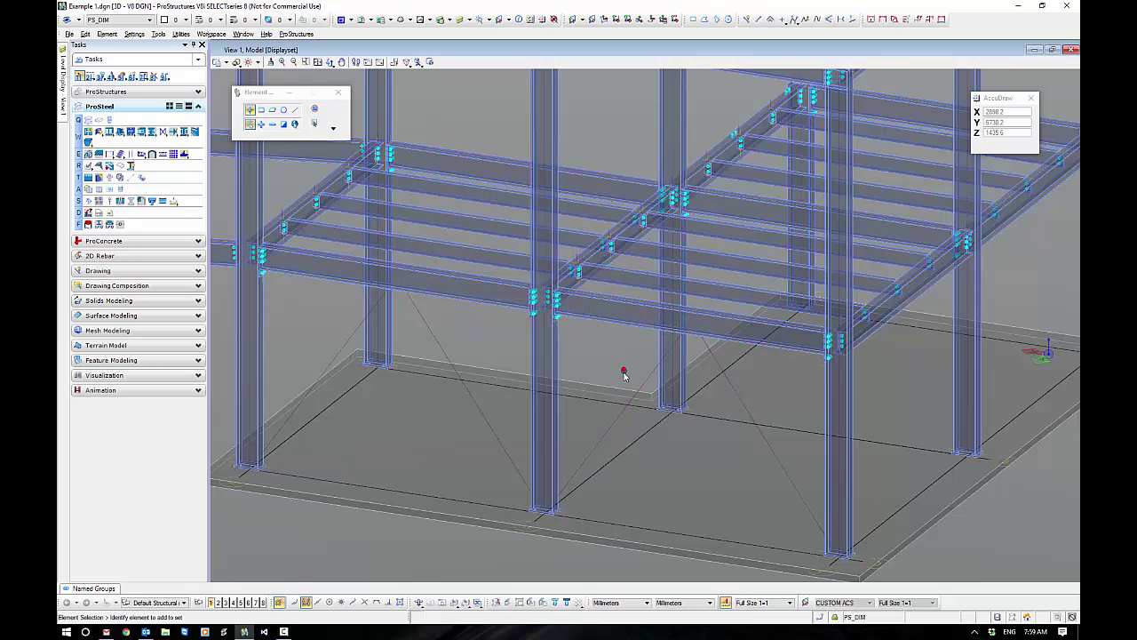
middle_click_drag(520, 499, 638, 437, "shift")
middle_click_drag(703, 495, 673, 504, "shift")
middle_click_drag(520, 488, 706, 444)
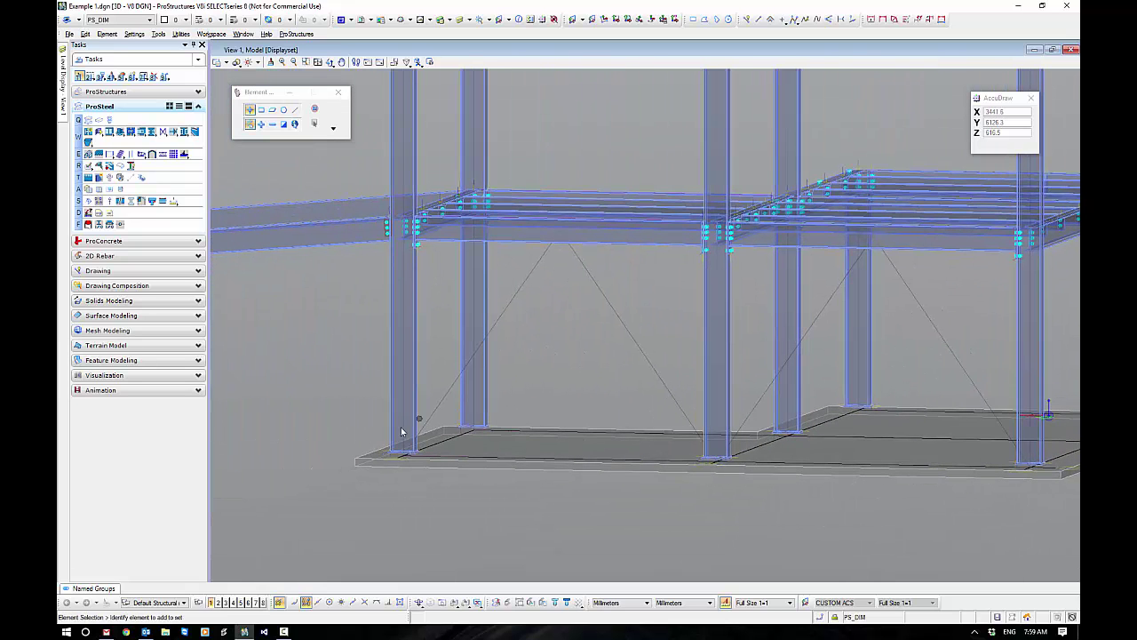
scroll(411, 462, "up", 6)
left_click(375, 407)
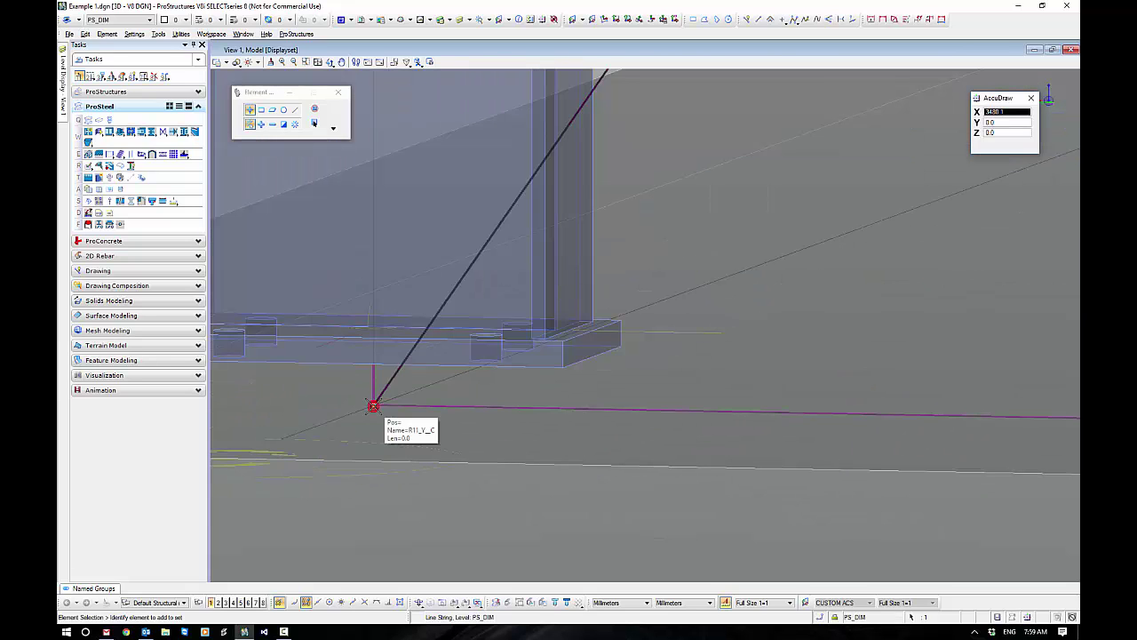
left_click(374, 404)
key("f")
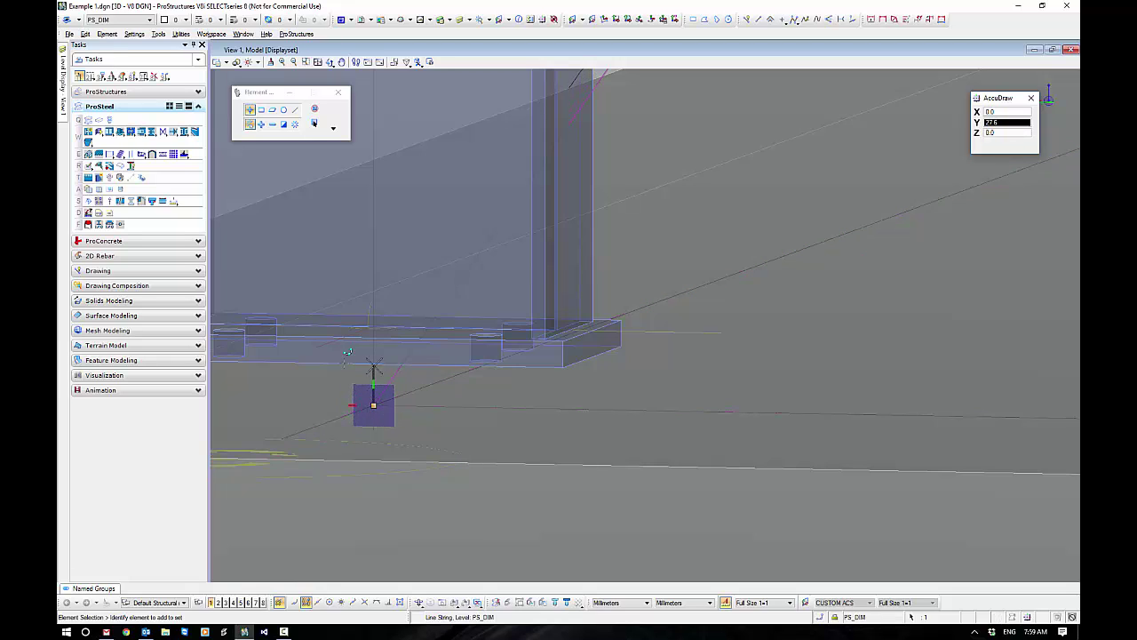
left_click(373, 327)
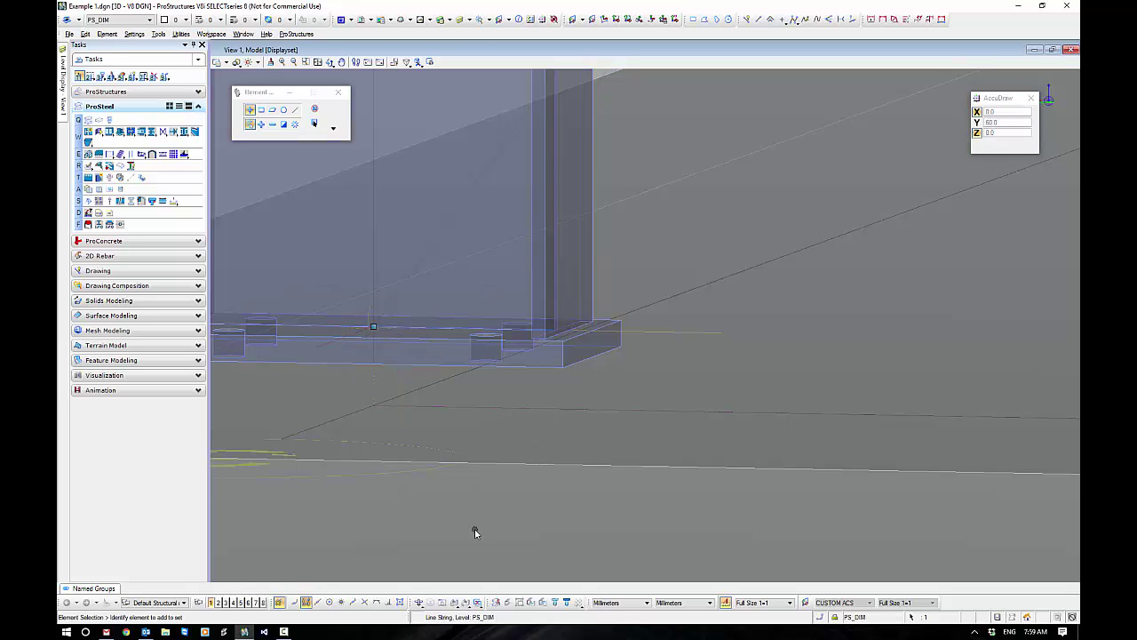
Step: Select both inverted-V lines and raise their common vertex at the shared column's base vertically by 60 mm
mouse_move(384, 320)
middle_mouse_down("shift")
mouse_move(373, 335)
mouse_move(394, 328)
mouse_move(382, 338)
middle_mouse_up("shift")
scroll(386, 196, "up", 3)
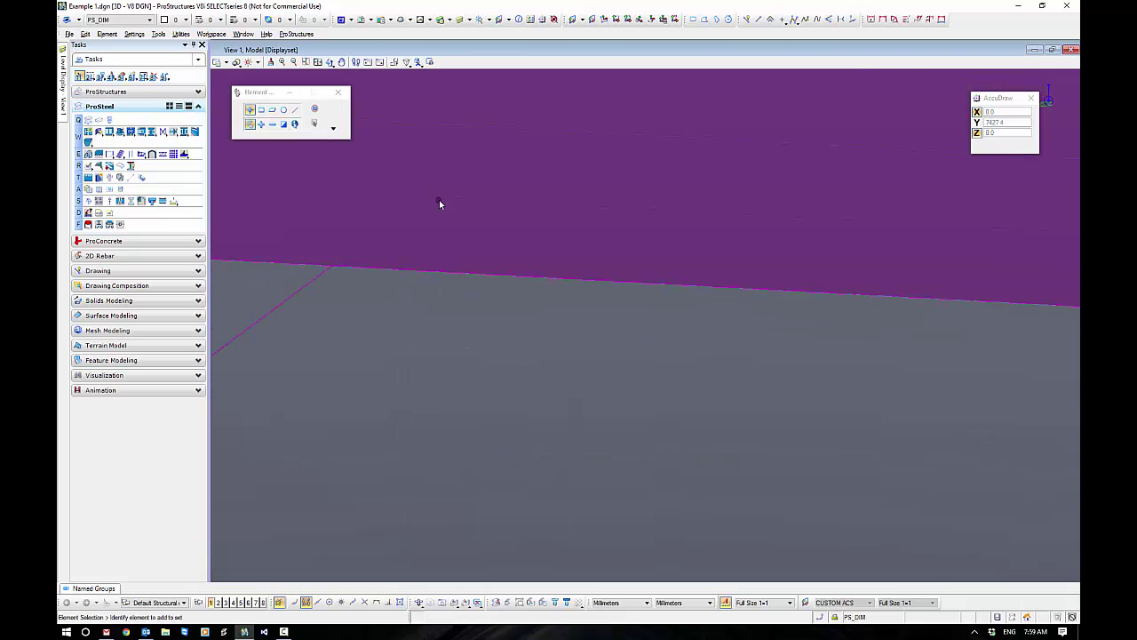
middle_click_drag(439, 200, 527, 310)
scroll(545, 337, "down", 6)
scroll(544, 338, "down", 2)
scroll(724, 376, "up", 10)
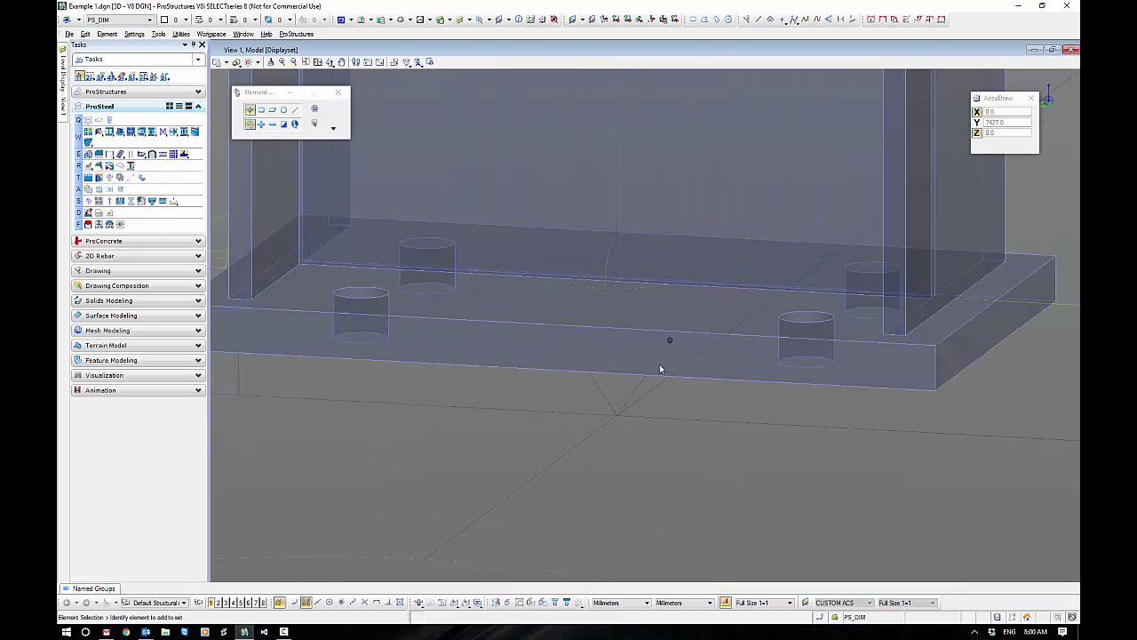
left_click(607, 401)
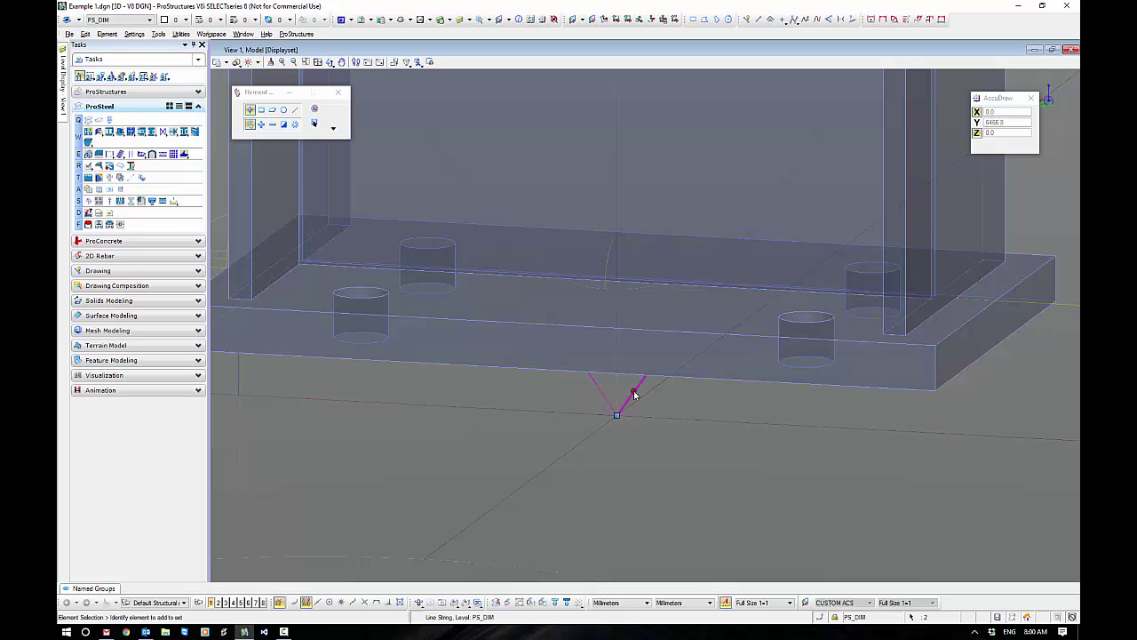
left_click(617, 414)
key("f")
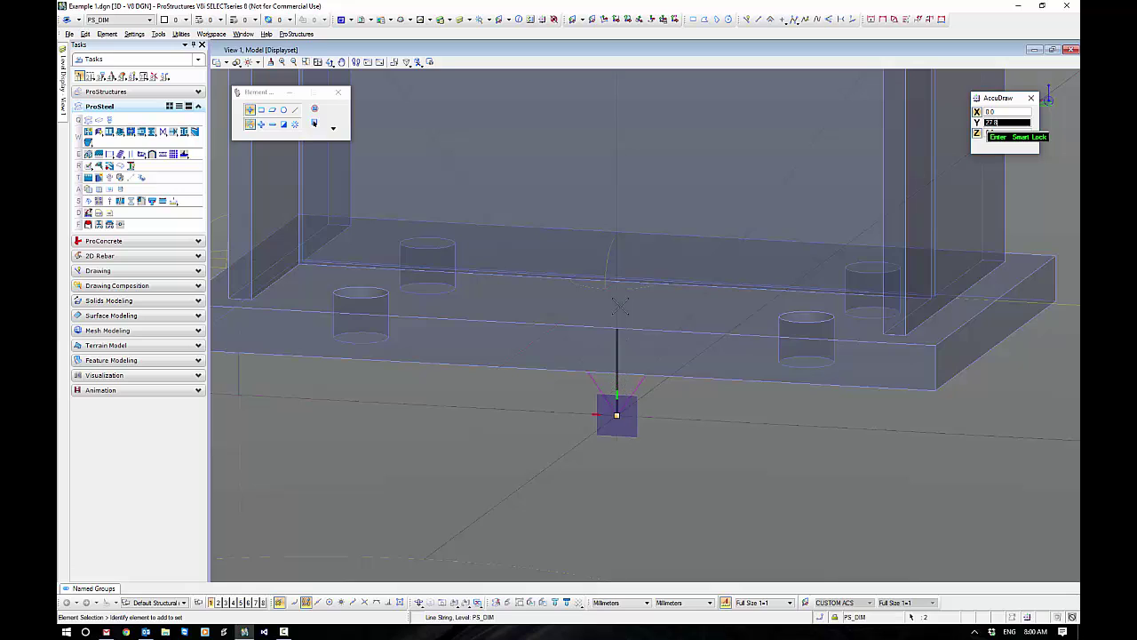
left_click(617, 278)
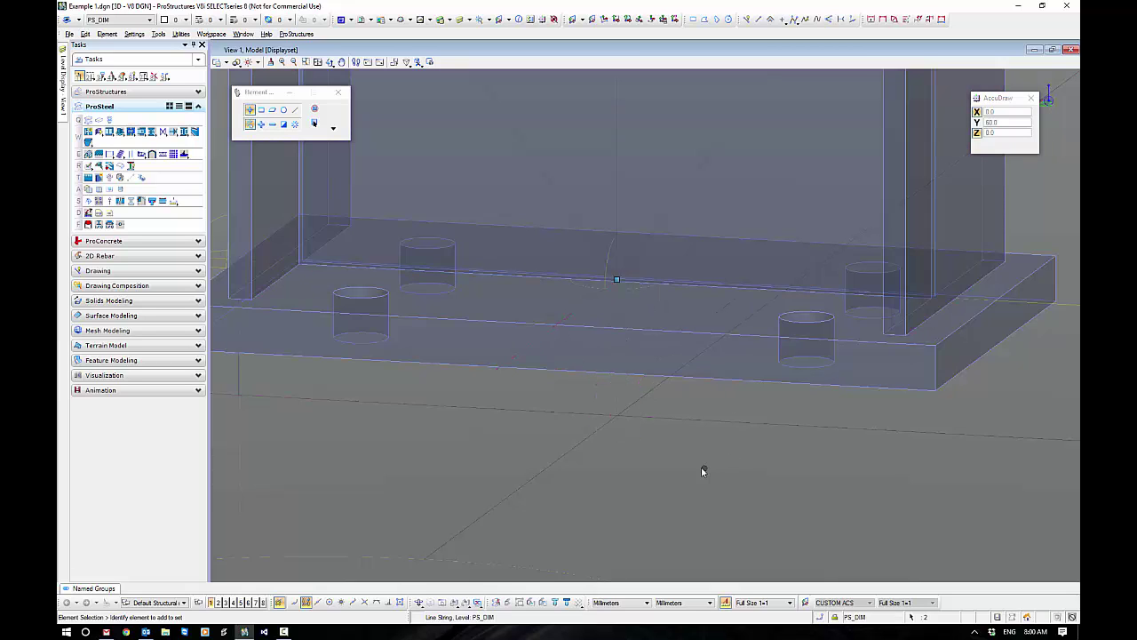
Step: Raise the adjoining bay line's vertex at its outer column base vertically to the top of the base plate
scroll(697, 446, "down", 7)
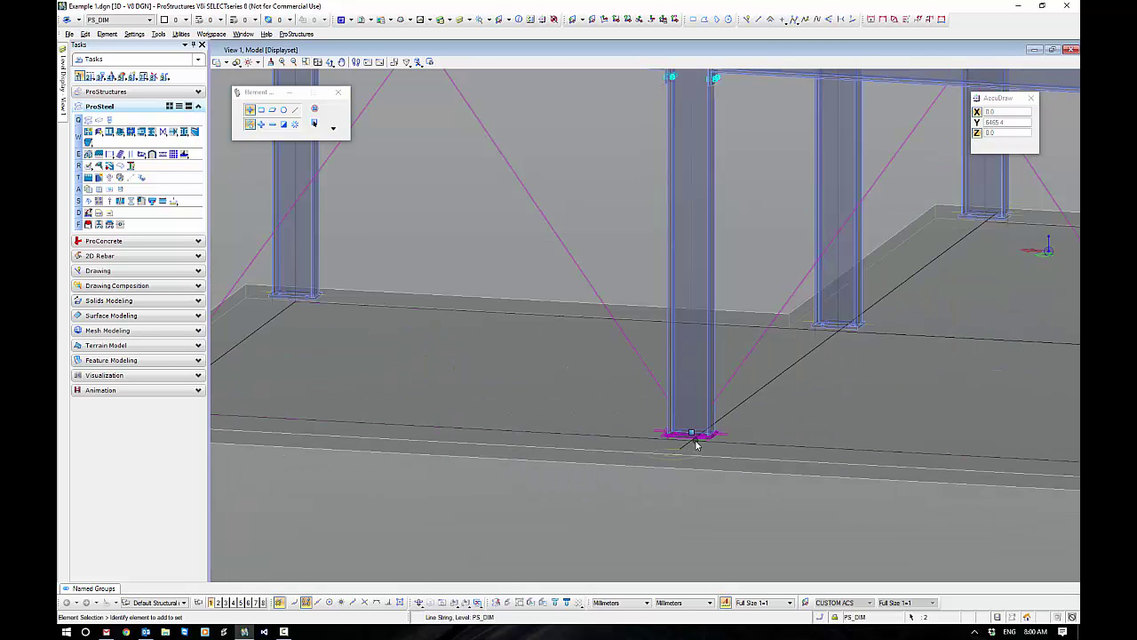
left_click(726, 493)
middle_click_drag(897, 513, 519, 481)
scroll(859, 431, "up", 5)
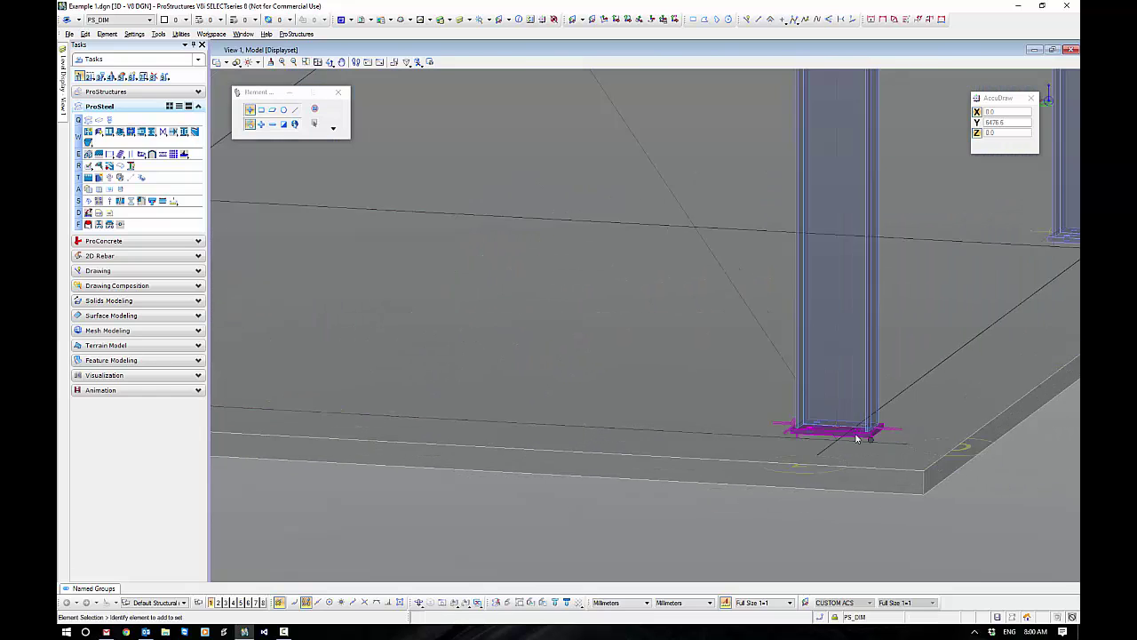
key("o")
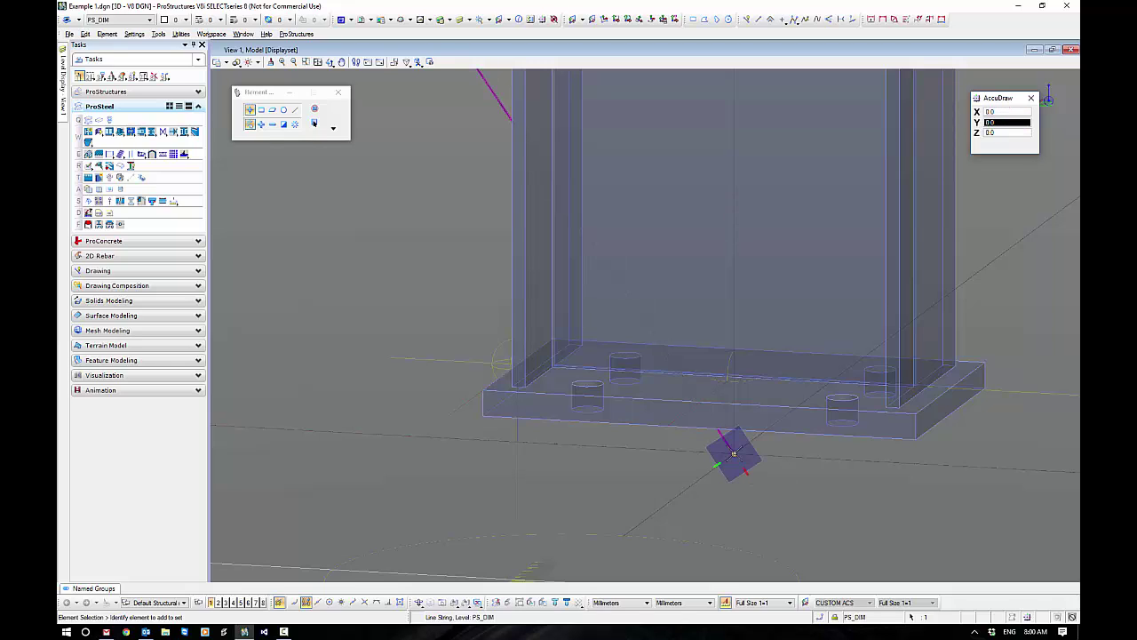
key("f")
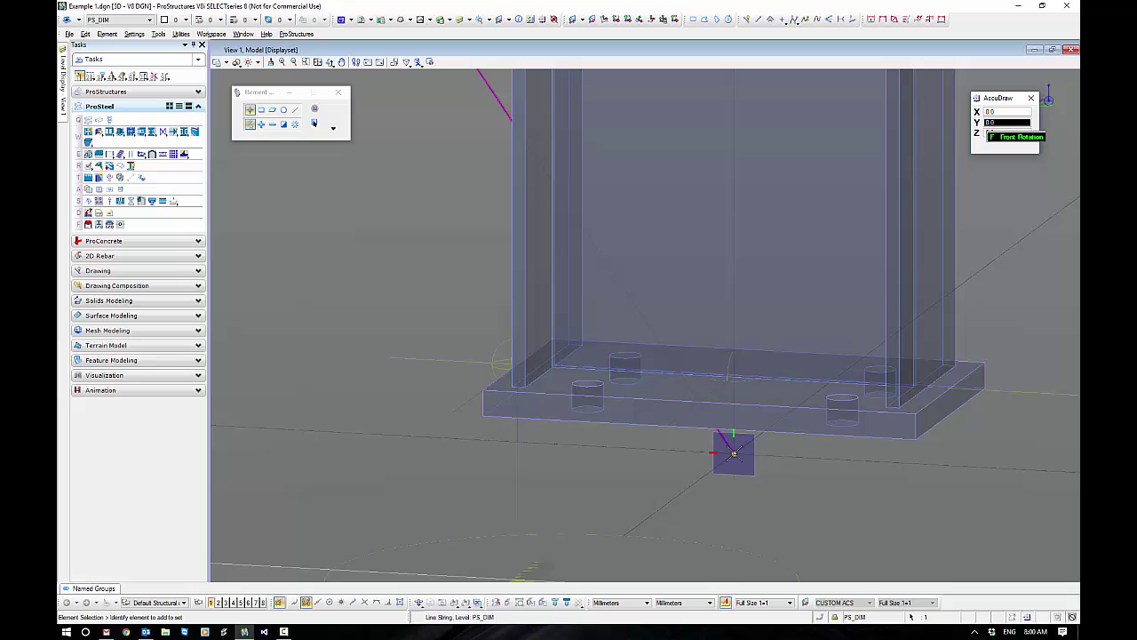
key("Return")
left_click(735, 376)
scroll(803, 475, "down", 10)
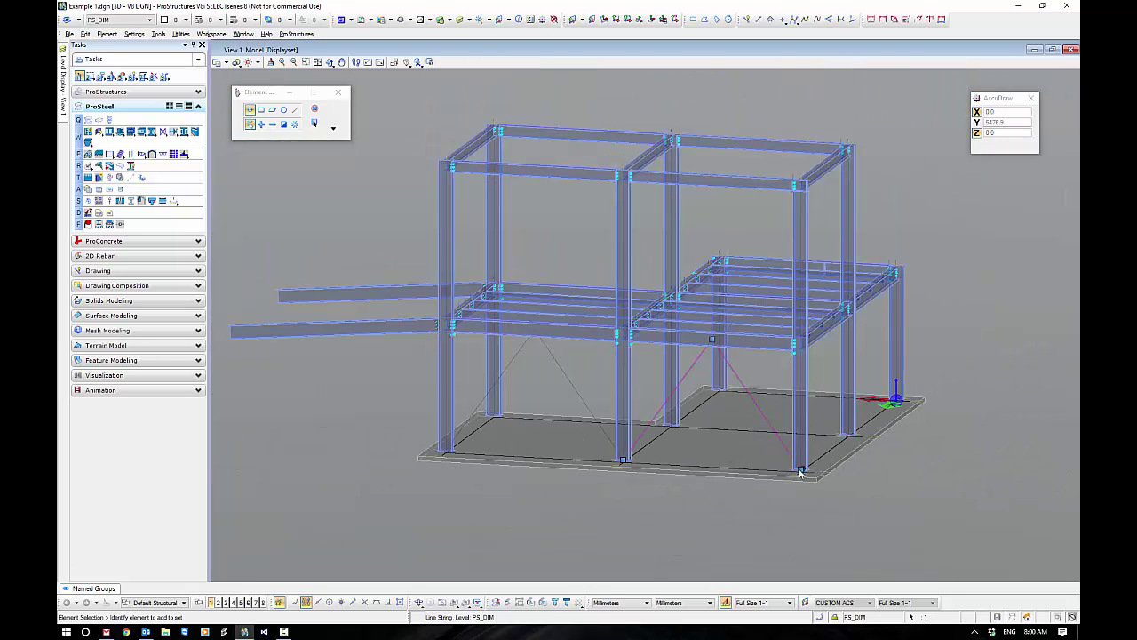
left_click(739, 505)
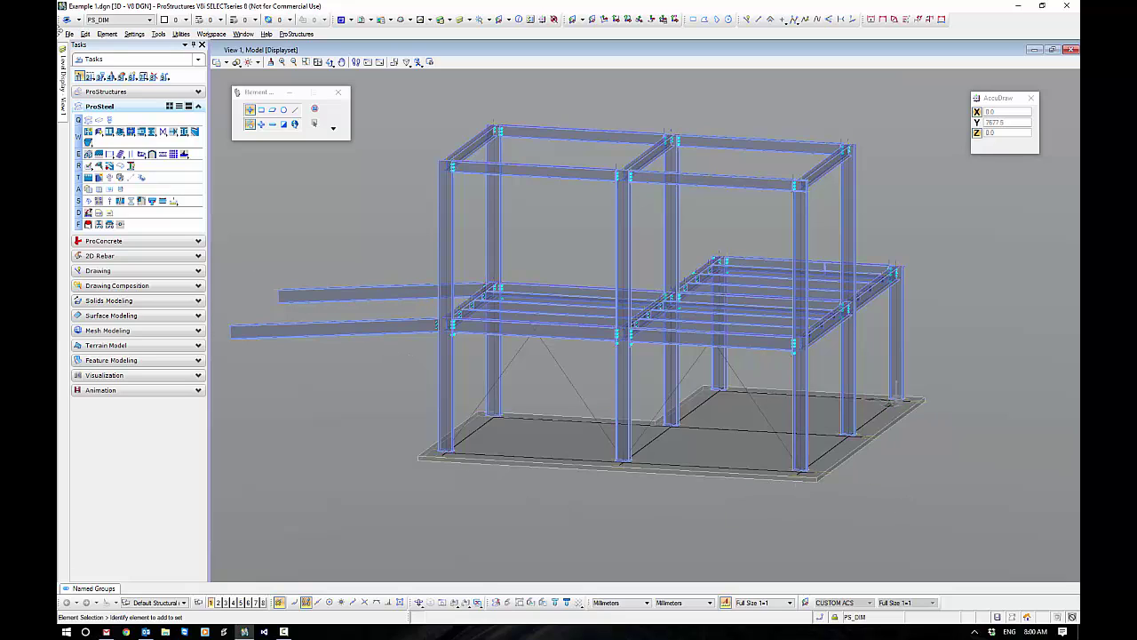
Step: Hide the PS_BOLT, PS_PLATE and PS_SHAPE levels to isolate the workframe and bracing lines
mouse_move(66, 89)
left_click(100, 220)
left_click(100, 202)
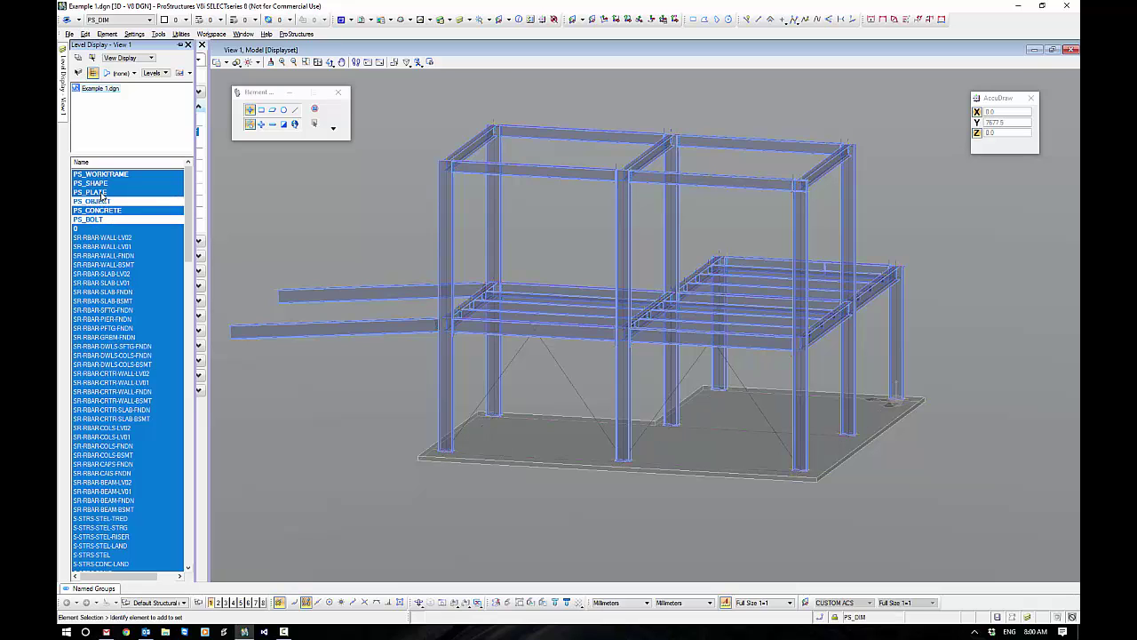
left_click(101, 201)
left_click(100, 192)
left_click(101, 183)
left_click(921, 436)
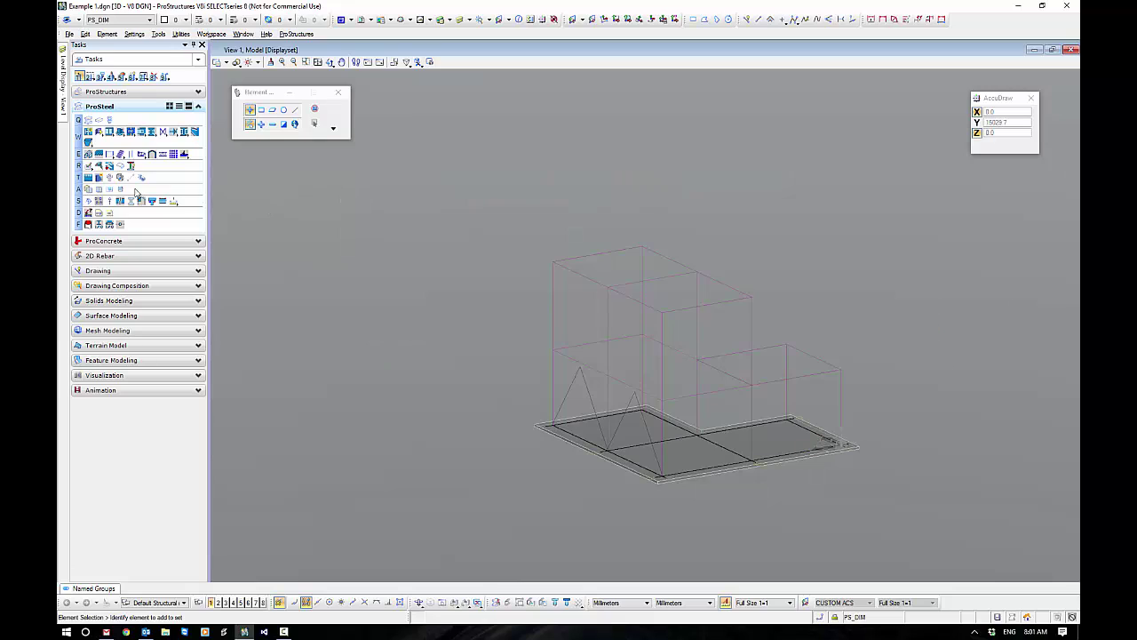
Step: Open the workframe view R11_X__1 and return to a 3D view of the model
left_click(105, 91)
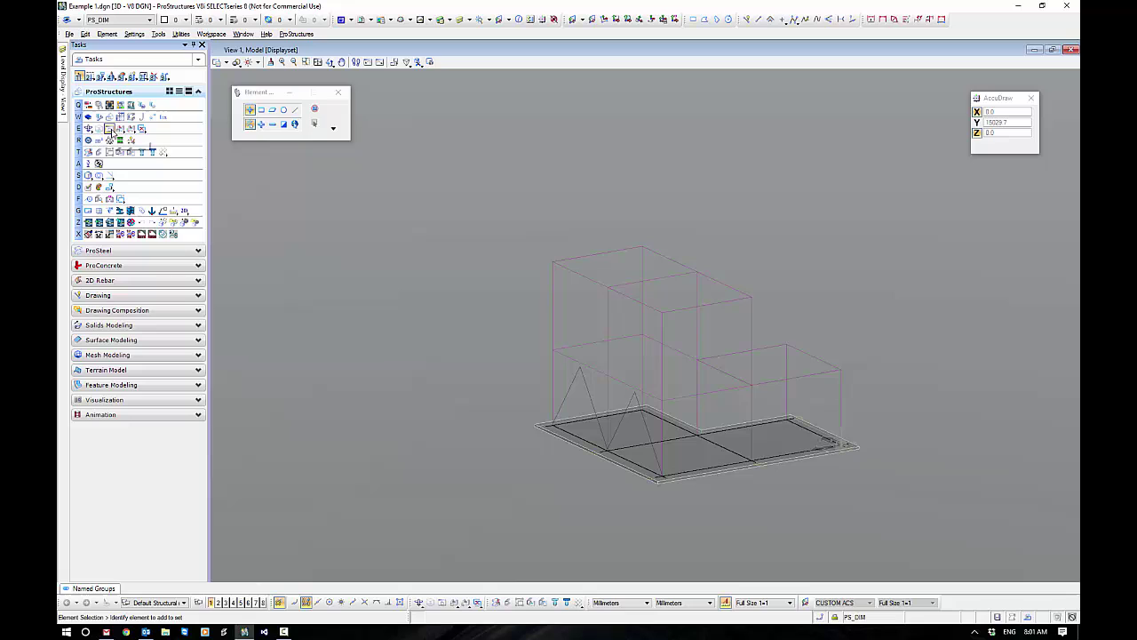
left_click(109, 128)
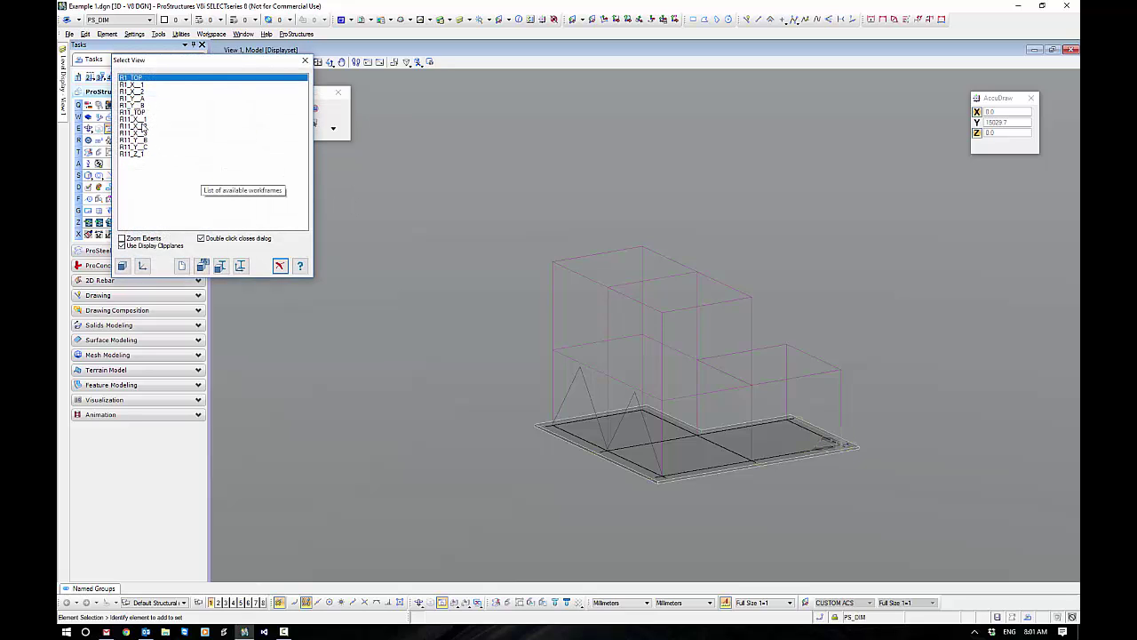
double_click(133, 119)
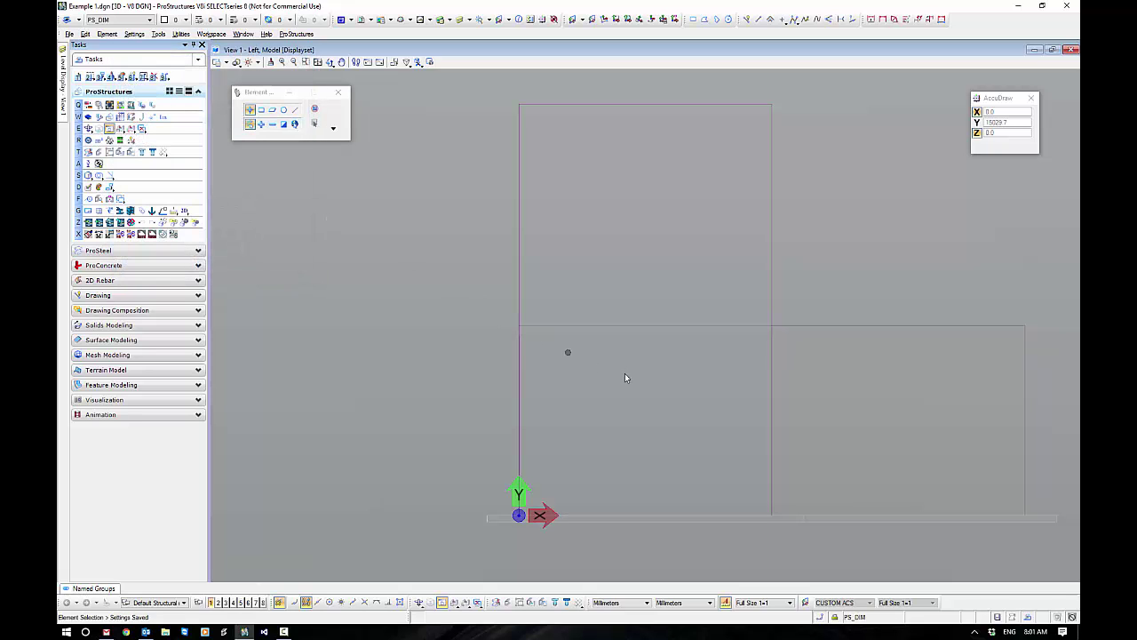
left_click(140, 127)
left_click(520, 342)
left_click(589, 455)
left_click(419, 603)
middle_click_drag(741, 472, 527, 425, "shift")
middle_click_drag(805, 463, 587, 439, "shift")
Step: Turn the PS_SHAPE, PS_PLATE and PS_BOLT levels back on in the view
mouse_move(62, 81)
left_click(103, 183)
left_click(99, 219)
Step: Place a Dynamic Bracing member on the end bay's outer diagonal, connecting it to the outer column and the floor beam
middle_click_drag(501, 519, 533, 470, "shift")
scroll(533, 471, "up", 5)
scroll(515, 469, "down", 3)
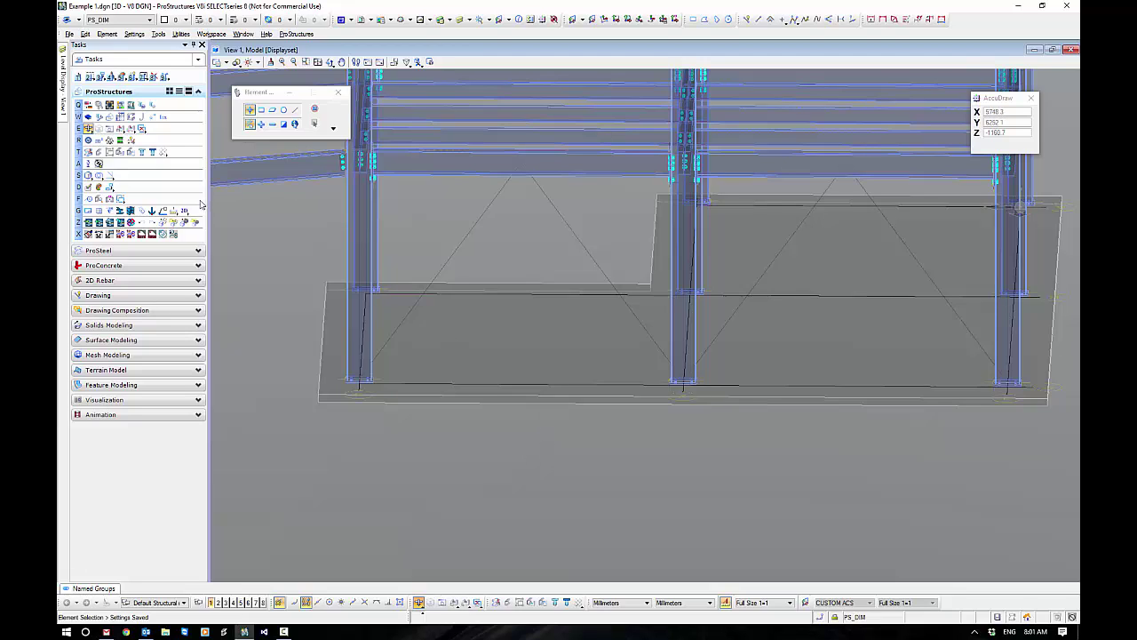
left_click(201, 252)
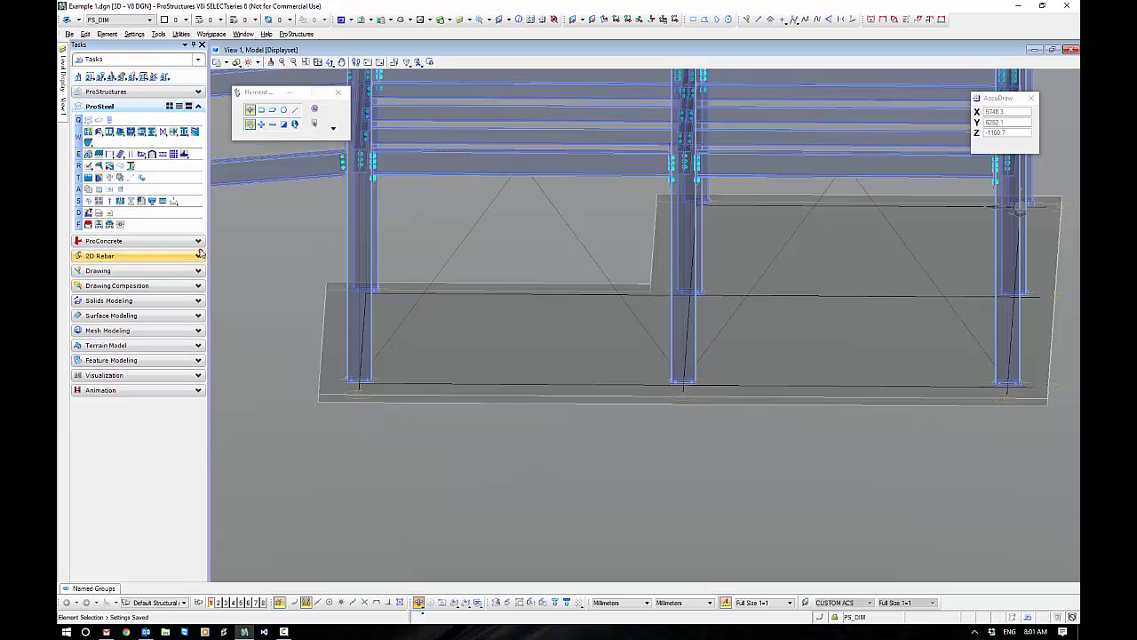
left_click(162, 133)
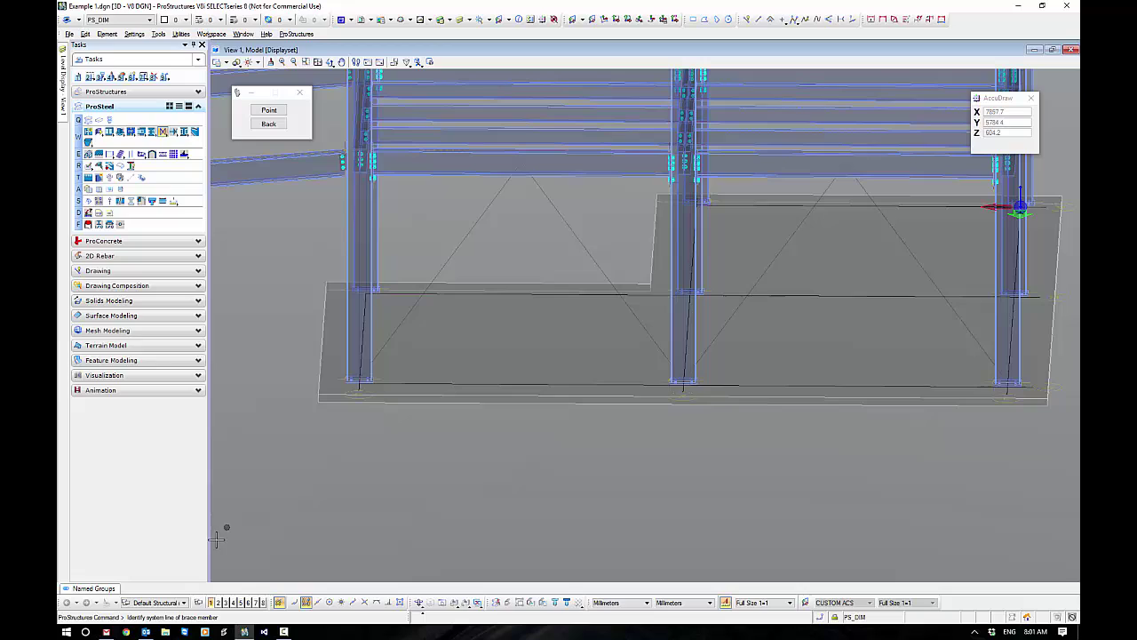
left_click(445, 262)
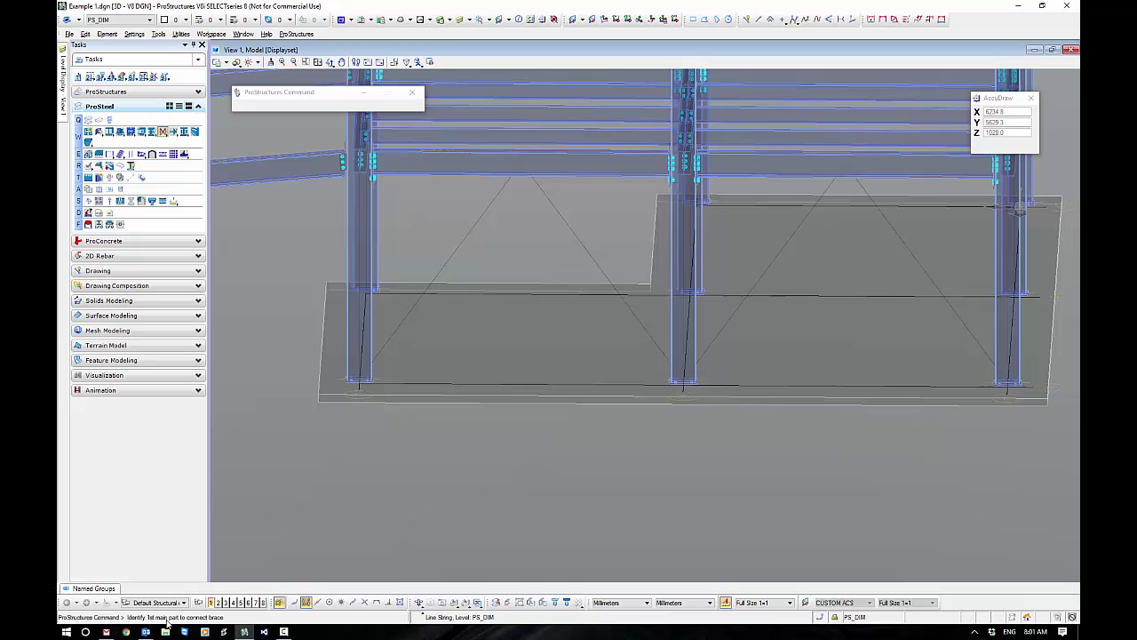
left_click(368, 316)
left_click(460, 174)
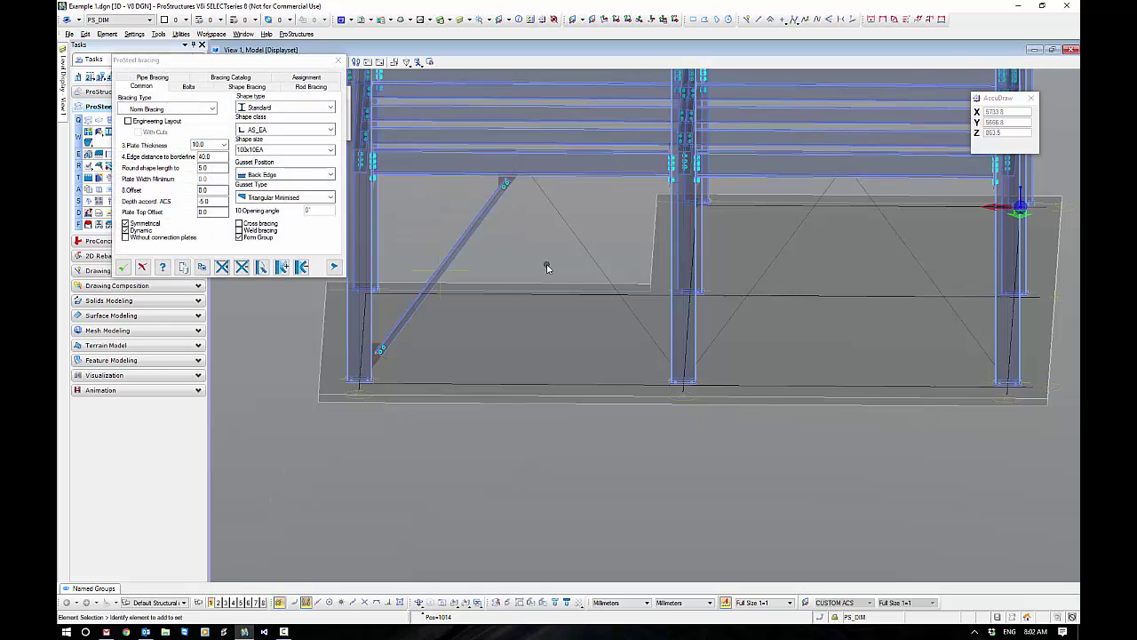
Step: Inspect the brace's gusset connections at the column and beam, and accept the Norm Bracing settings with the 100x10EA angle
scroll(503, 182, "up", 4)
middle_click_drag(604, 299, 516, 341, "shift")
scroll(516, 341, "down", 3)
middle_click_drag(414, 440, 525, 311)
scroll(473, 397, "up", 3)
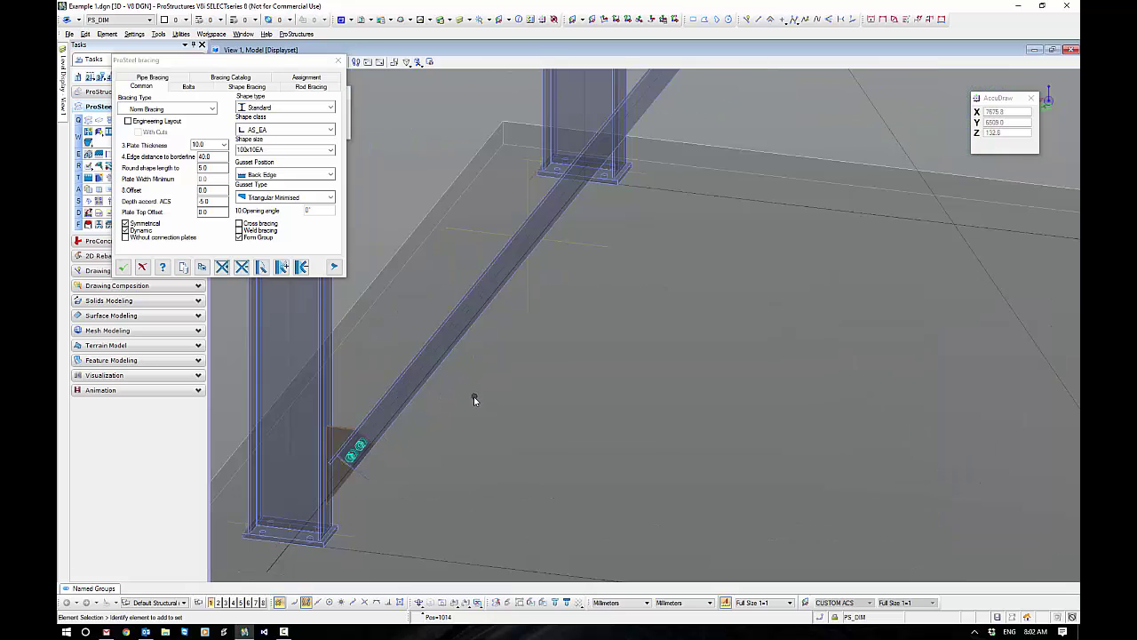
scroll(474, 396, "down", 3)
middle_click_drag(486, 406, 552, 380, "shift")
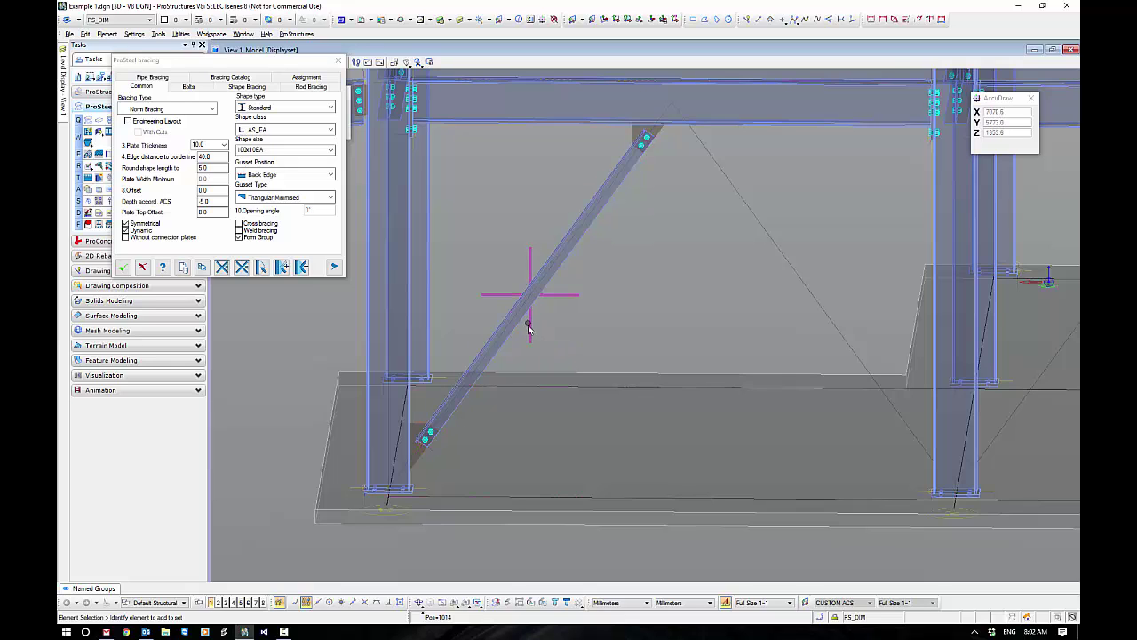
left_click(120, 269)
Step: Reopen the ProSteel properties of the brace connection and close them without changes
right_click(500, 268)
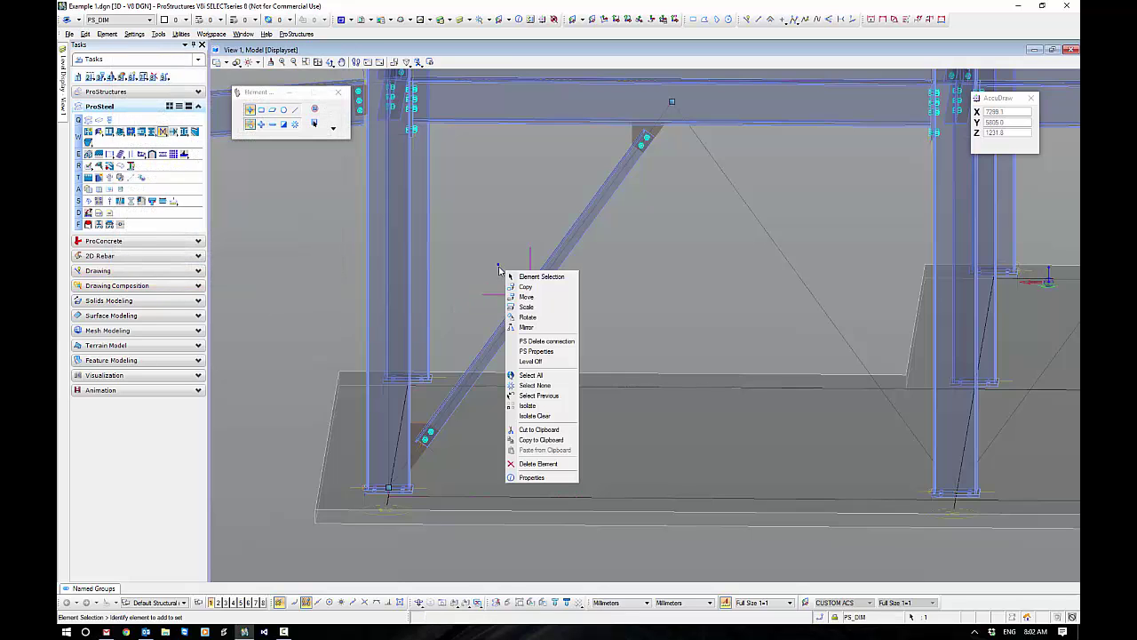
left_click(537, 352)
left_click(142, 267)
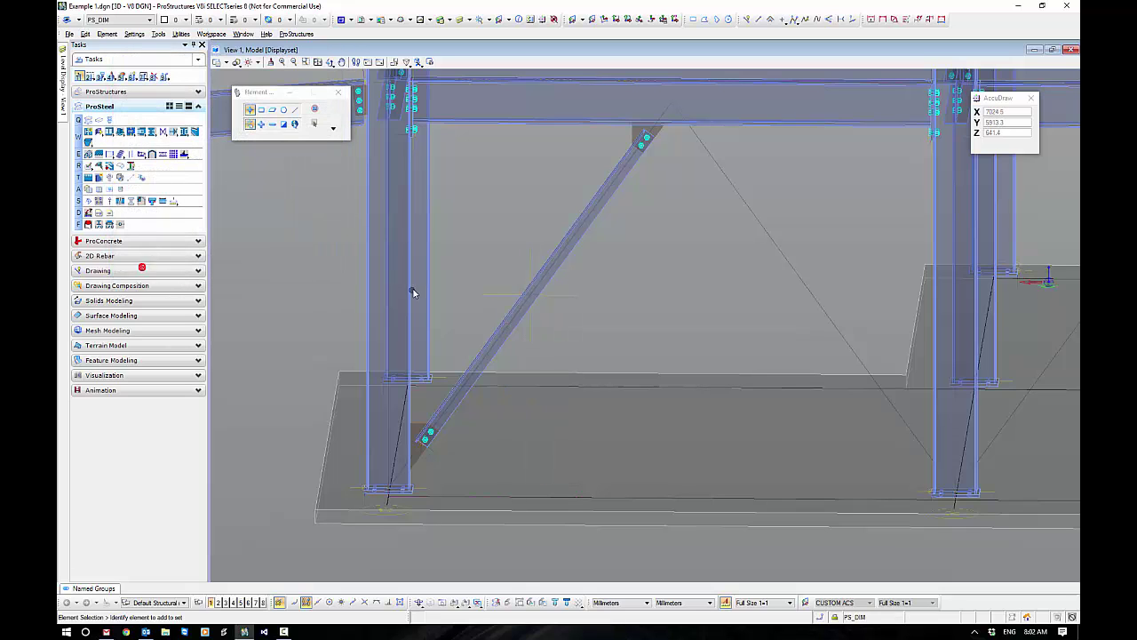
right_click(489, 289)
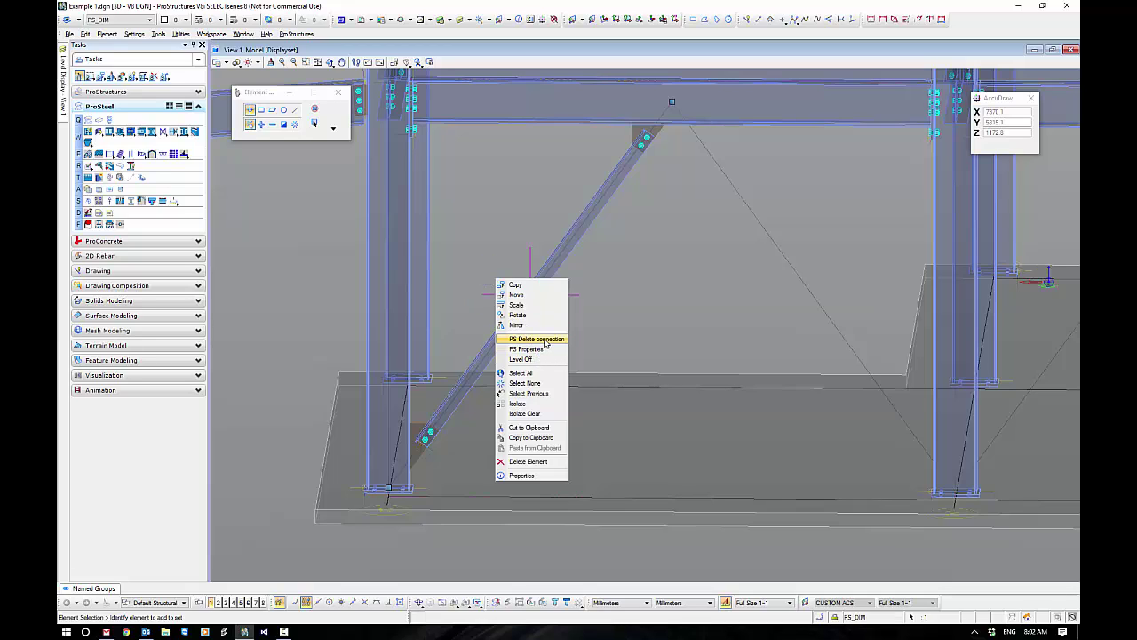
left_click(628, 290)
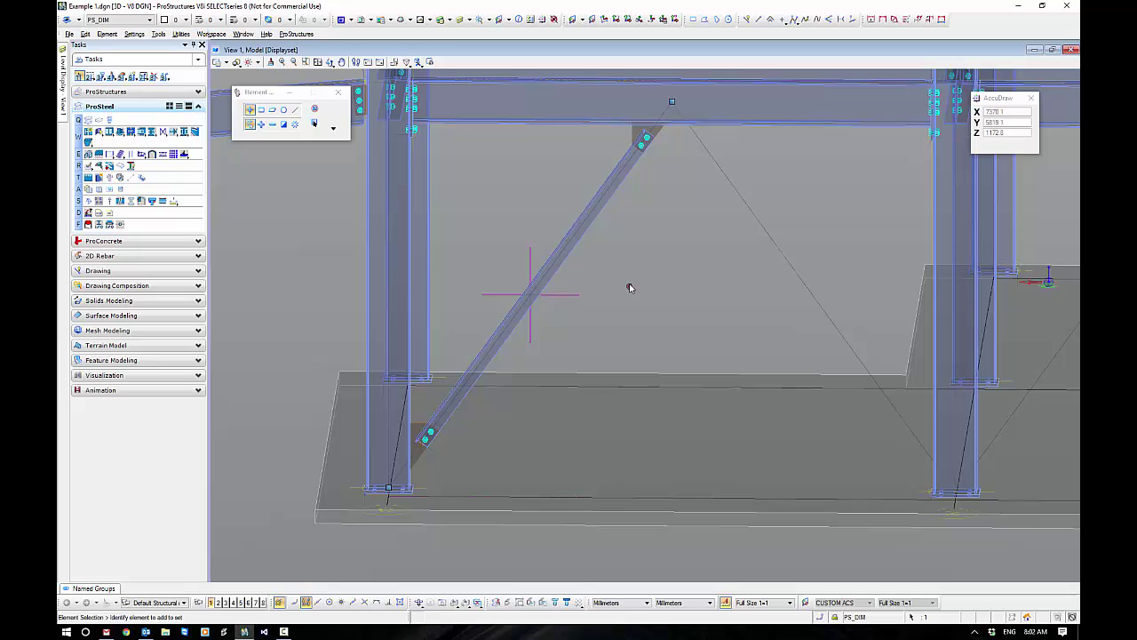
right_click(628, 279)
Step: View the brace's lower gusset plate in plan and examine its alignment with the column and the bolted angle
middle_click_drag(557, 370, 614, 307)
left_click(453, 602)
left_click(470, 388)
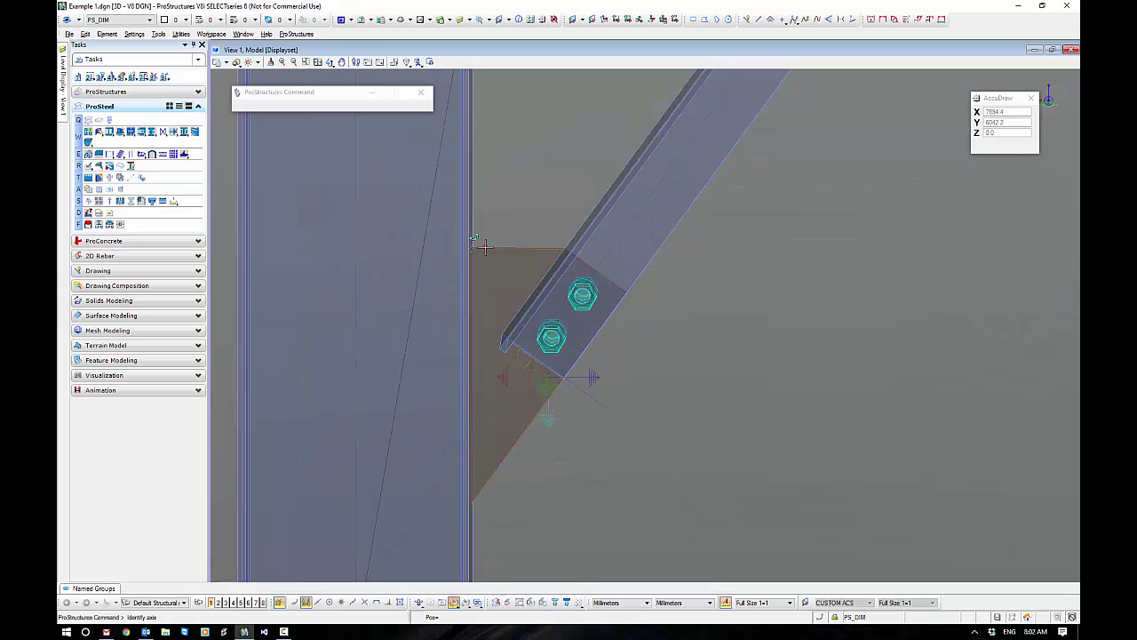
left_click(545, 423)
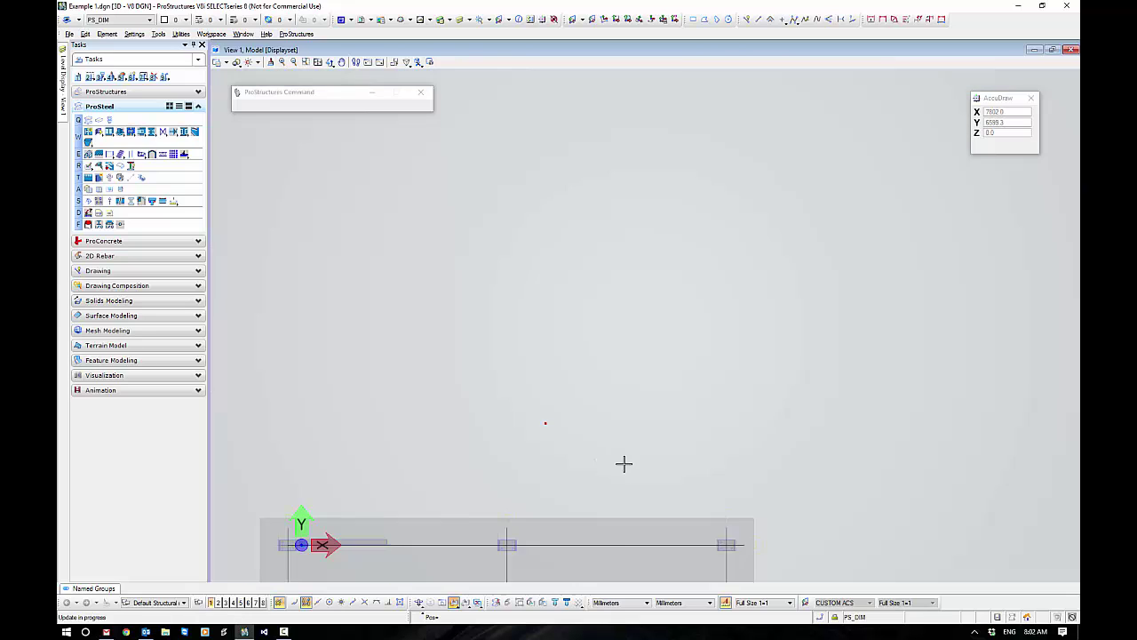
left_click(490, 348)
scroll(469, 374, "up", 2)
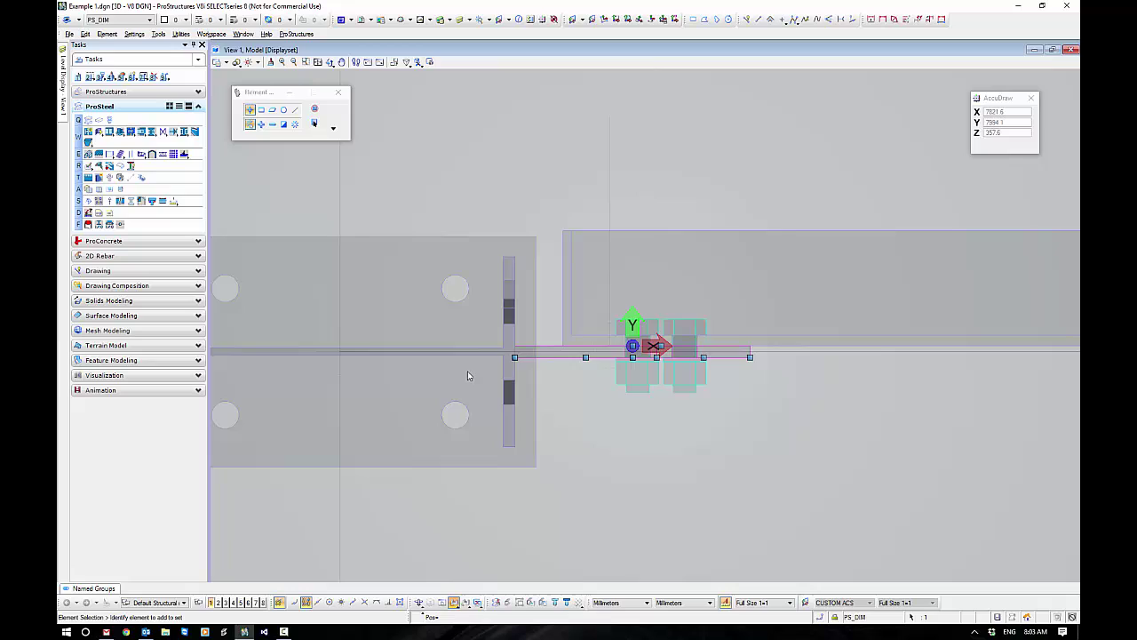
scroll(469, 374, "up", 2)
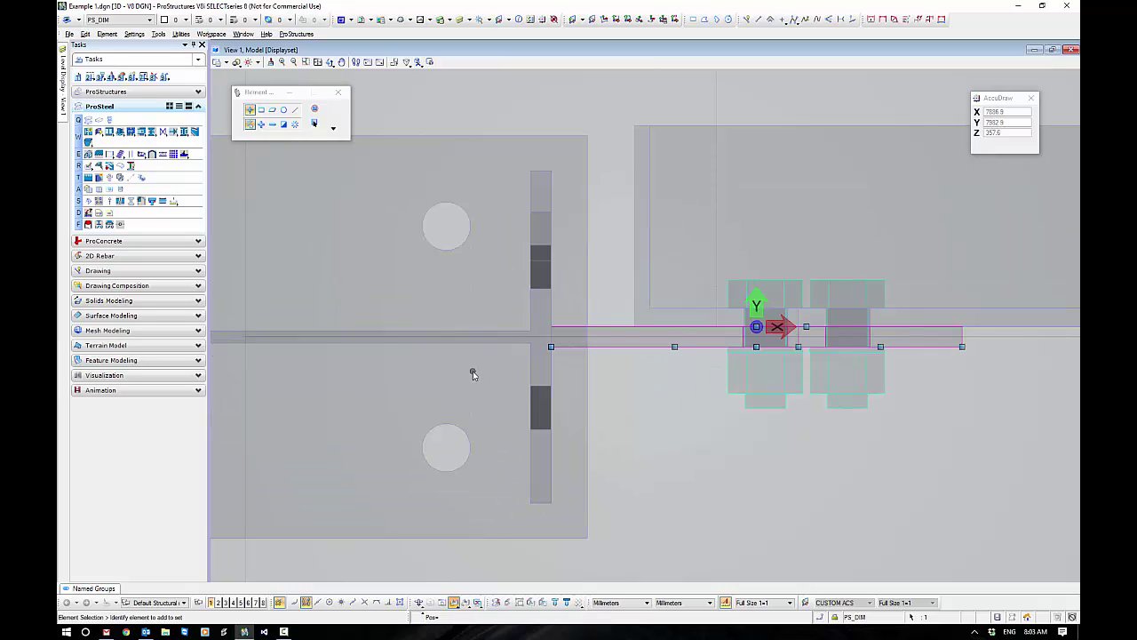
scroll(473, 374, "down", 2)
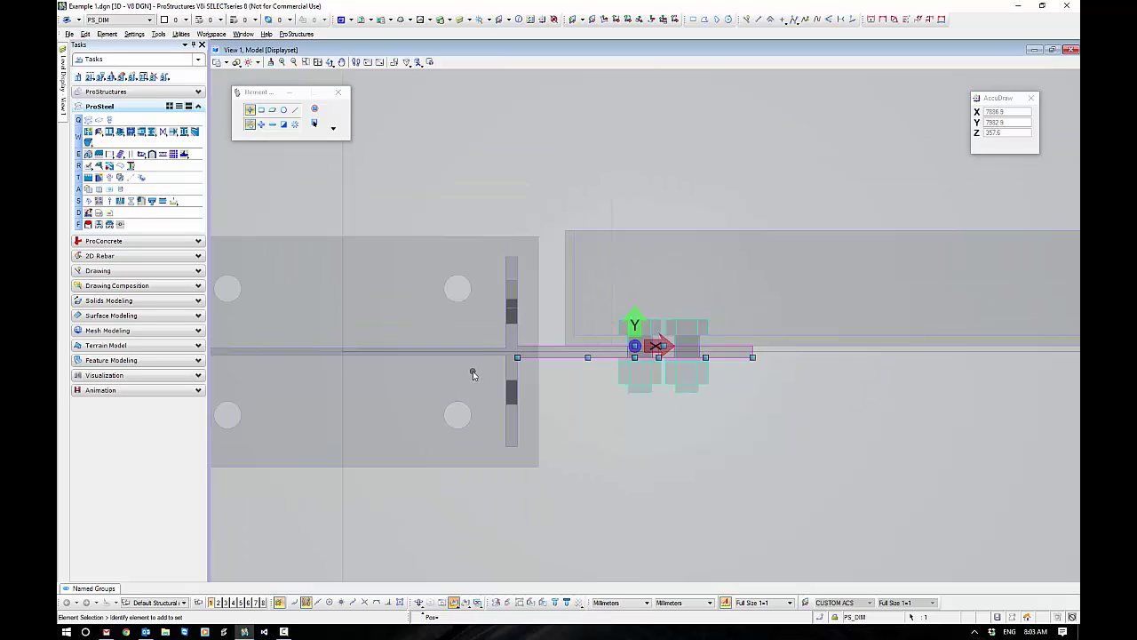
Step: Switch the view to Isometric Overview 3 to look at the end bay's brace
left_click(418, 602)
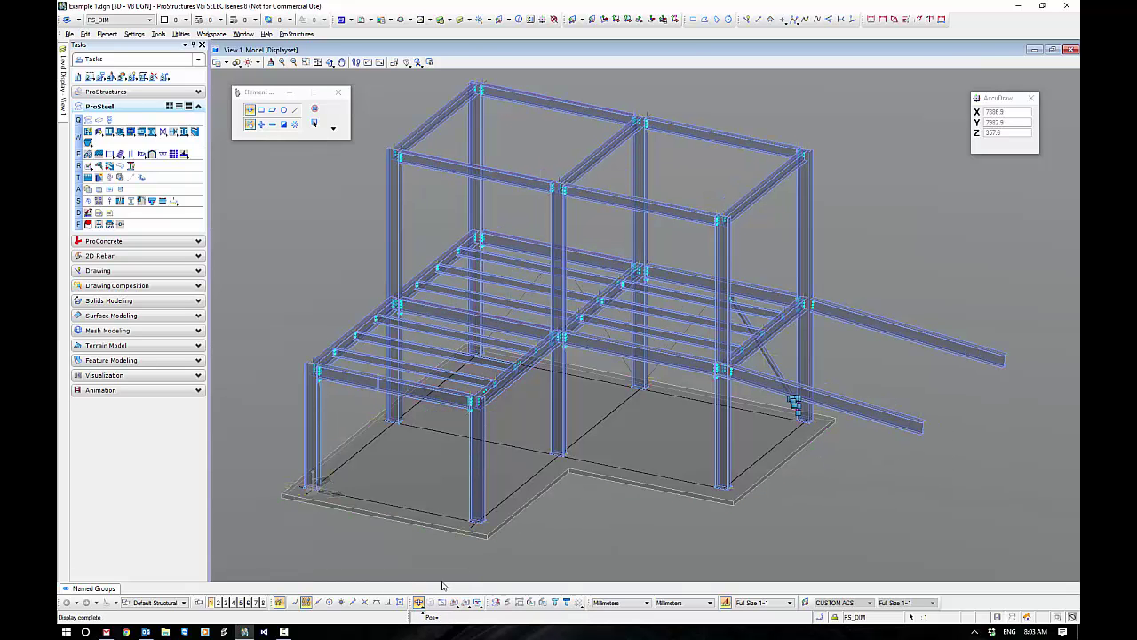
left_click(418, 603)
left_click(416, 604)
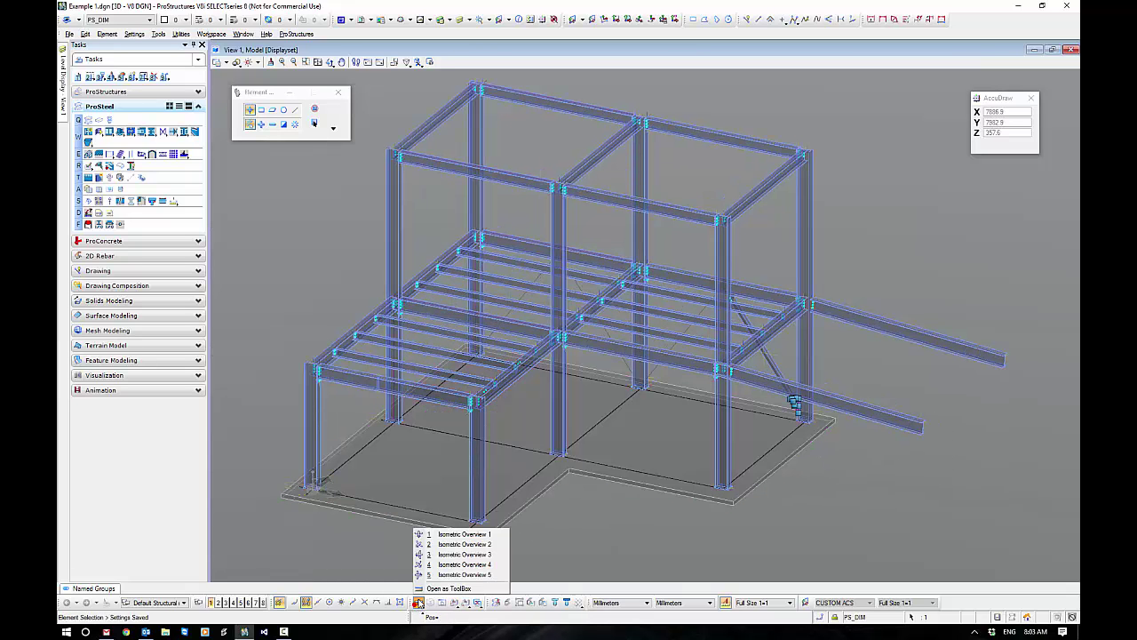
left_click(443, 555)
scroll(614, 533, "up", 3)
left_click(546, 503)
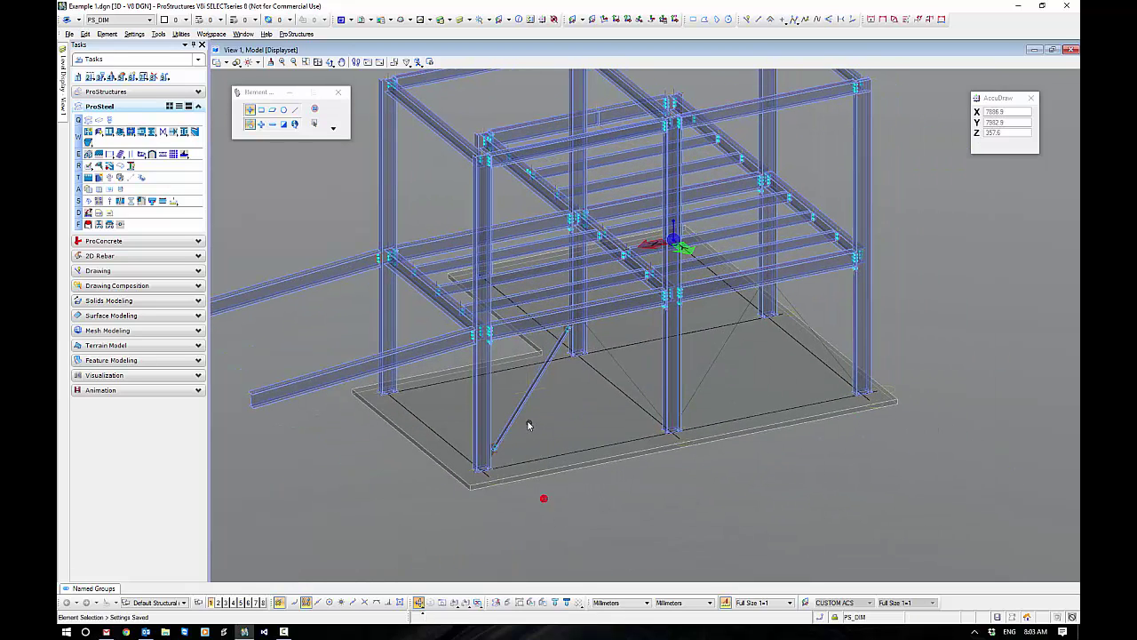
scroll(520, 396, "up", 3)
Step: Open the brace's ProSteel bracing properties and check the depth setting against the lower gusset plate
right_click(538, 379)
left_click(586, 478)
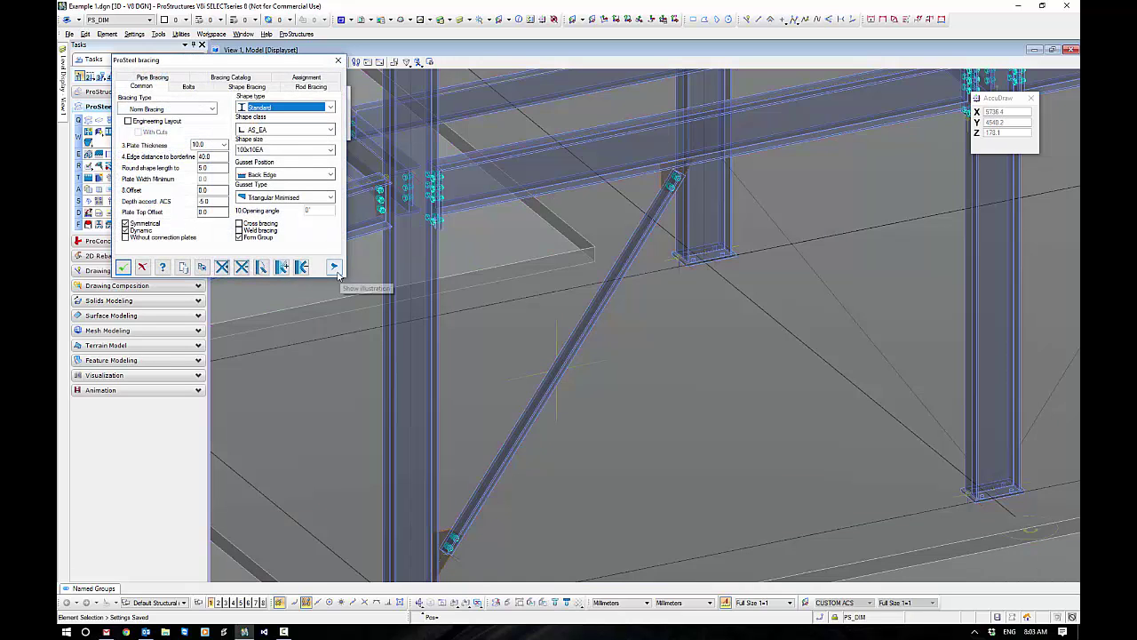
left_click(334, 266)
left_click_drag(297, 66, 831, 262)
middle_click_drag(579, 381, 455, 332)
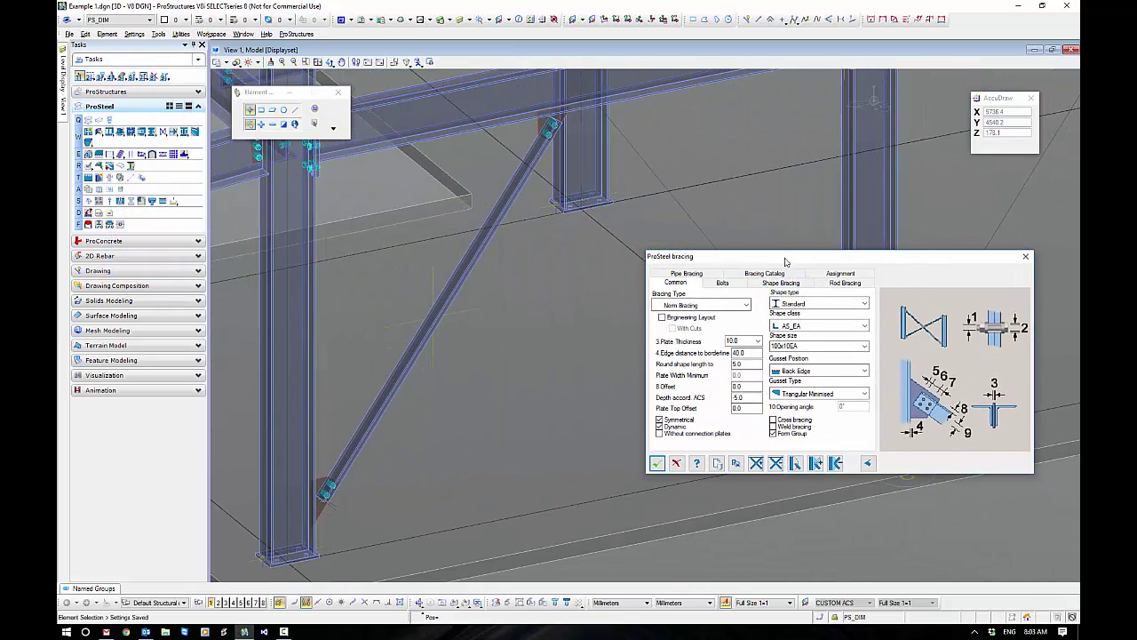
left_click_drag(783, 259, 681, 220)
left_click(320, 479)
left_click(646, 358)
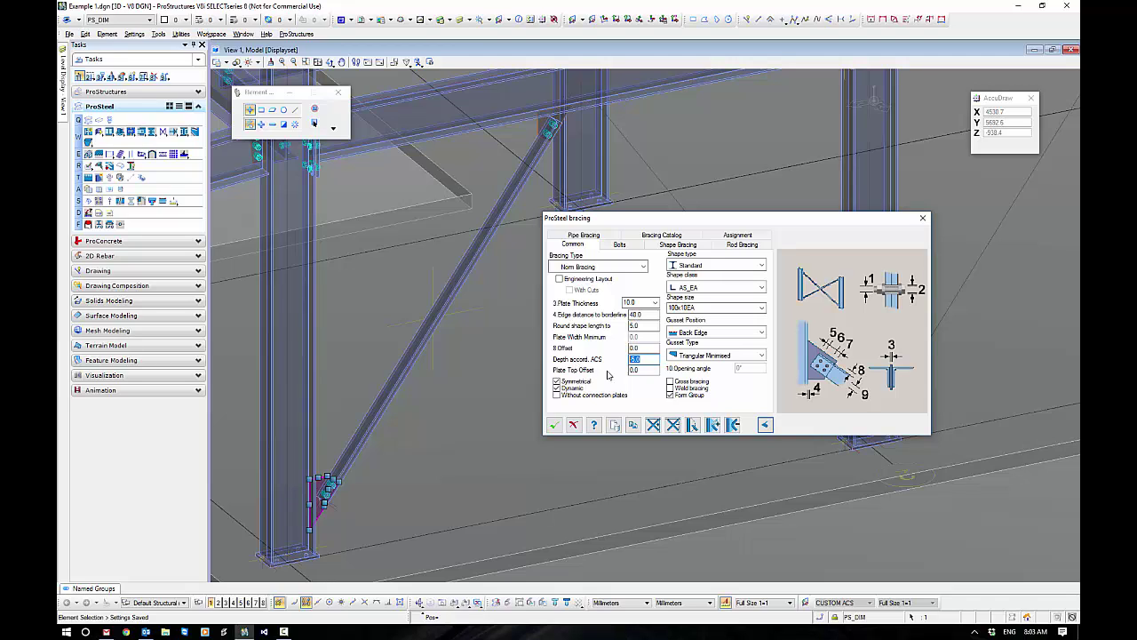
left_click_drag(679, 227, 673, 213)
Step: Review the available bracing types and the shape, pipe, rod and bolt settings, keeping Norm Bracing
left_click(637, 252)
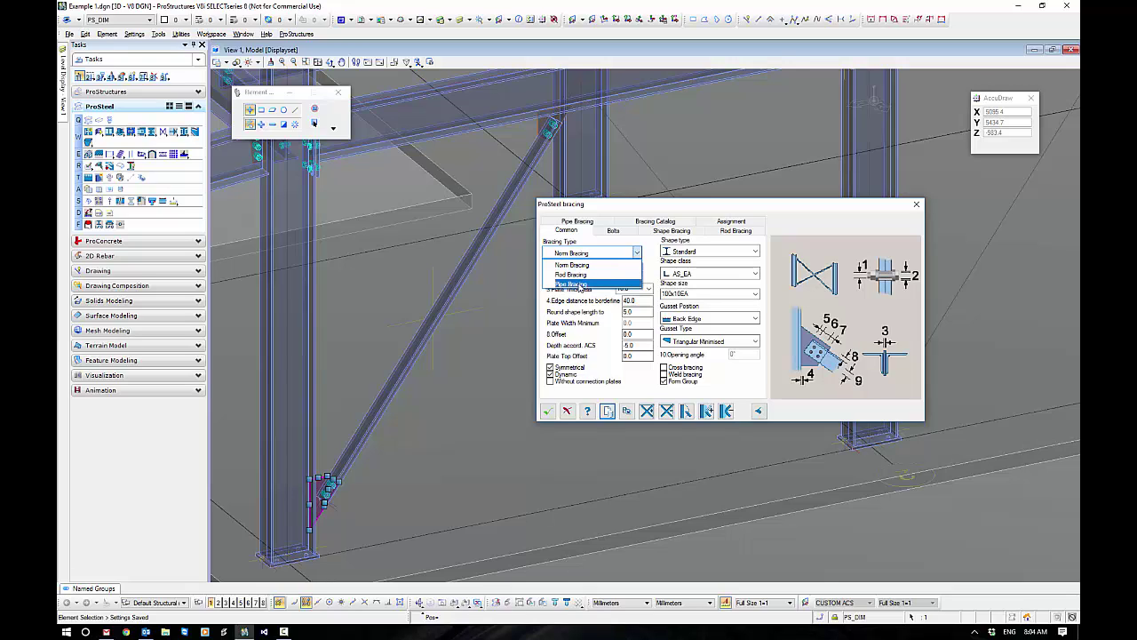
left_click(587, 219)
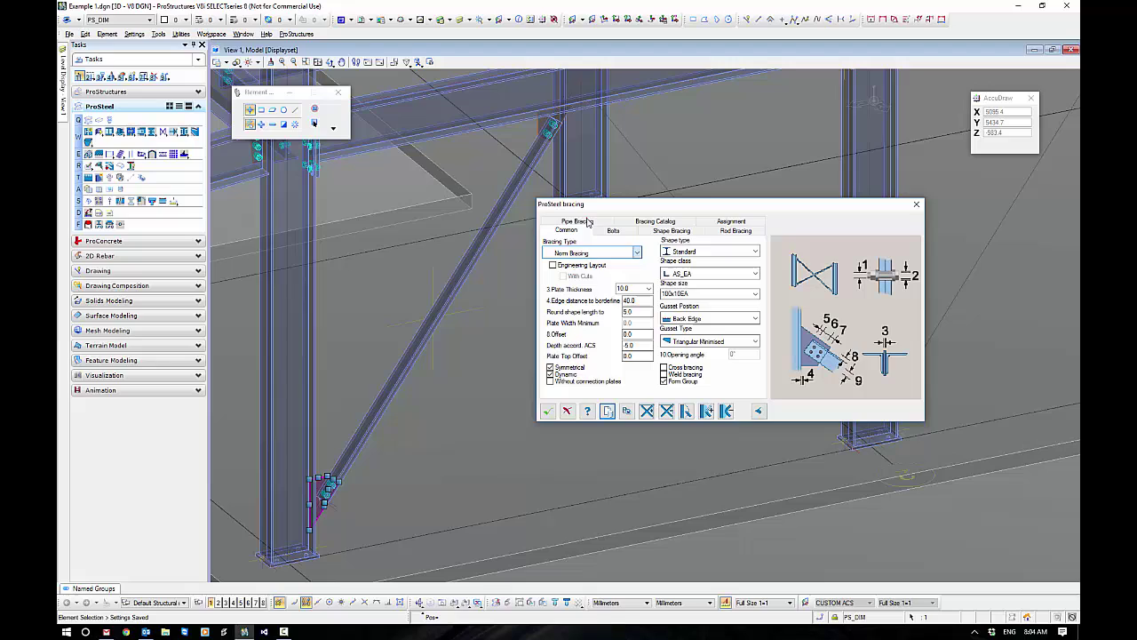
left_click(586, 219)
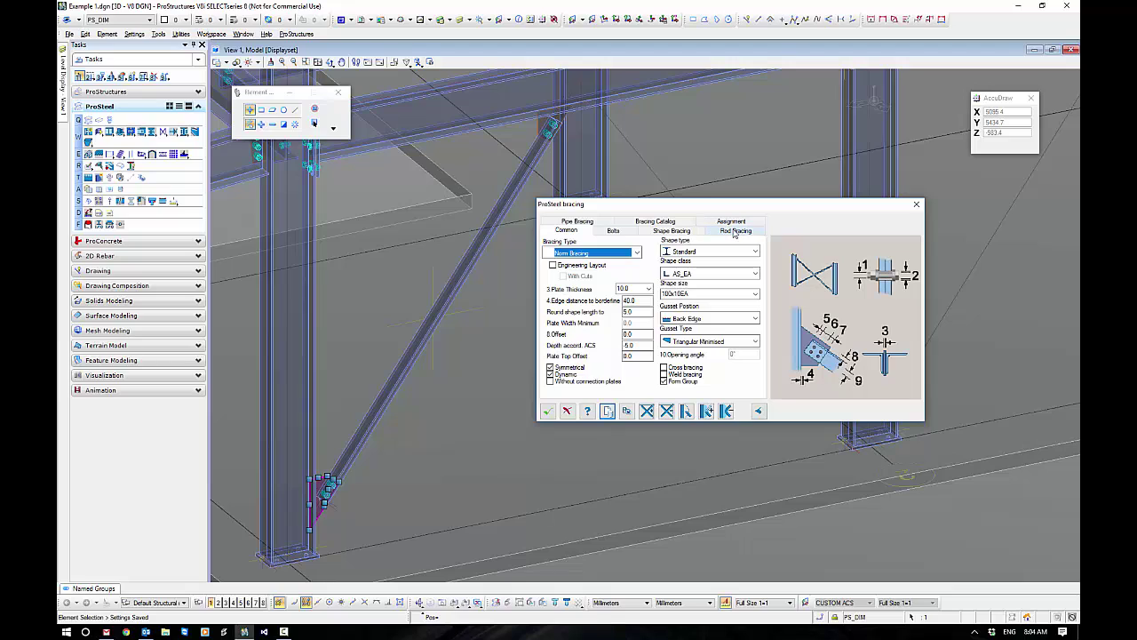
left_click(586, 252)
left_click(573, 265)
left_click(672, 230)
left_click(589, 223)
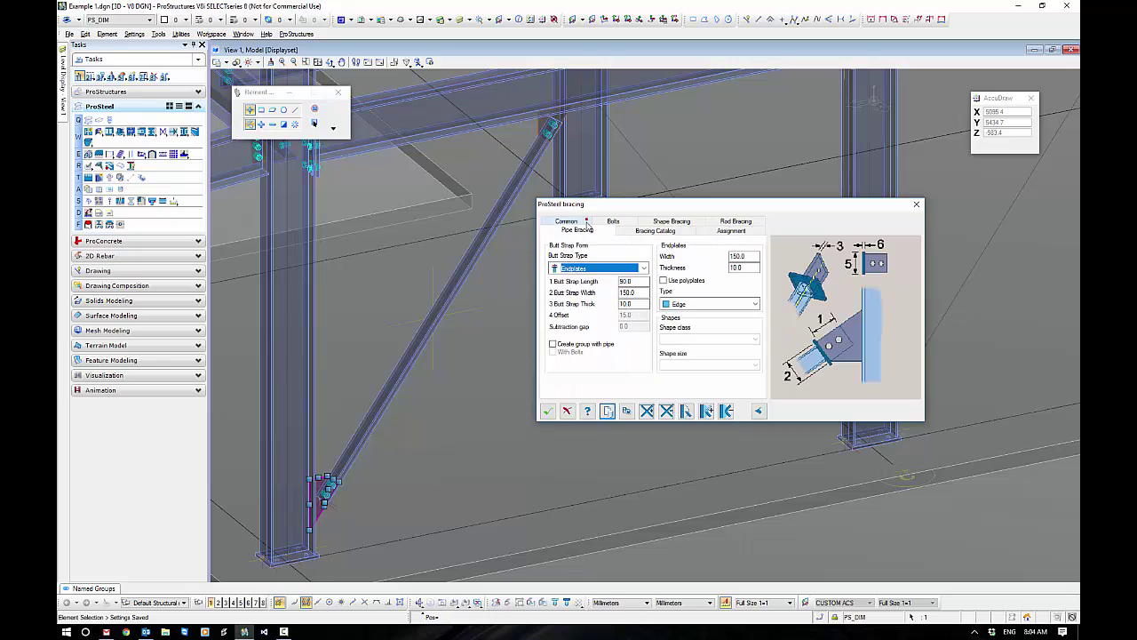
left_click(736, 221)
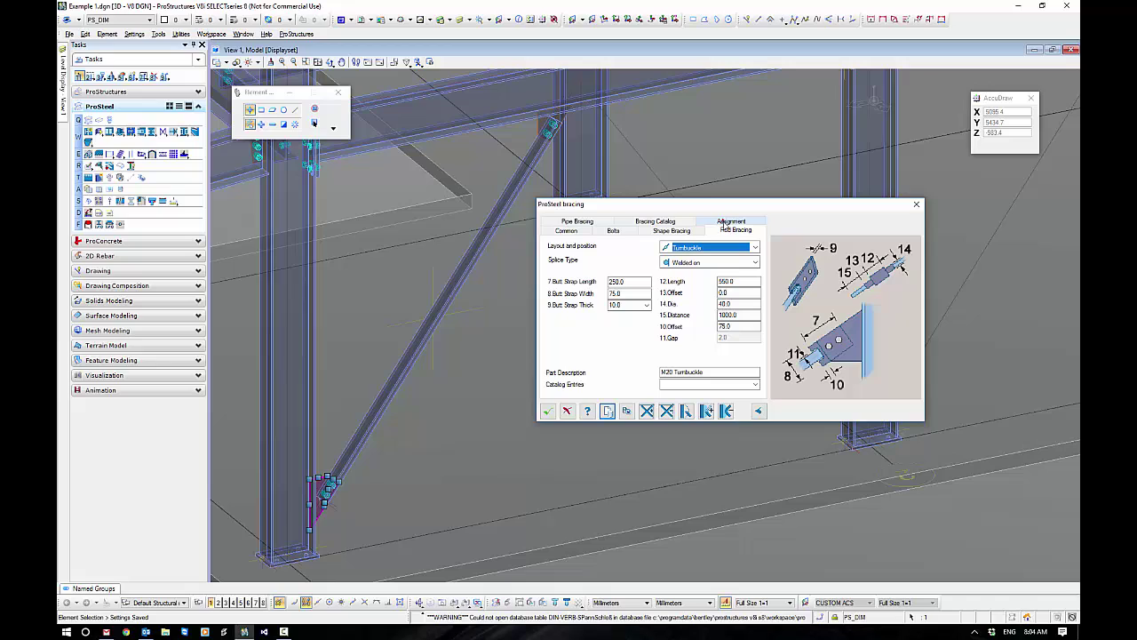
left_click(570, 231)
left_click(615, 231)
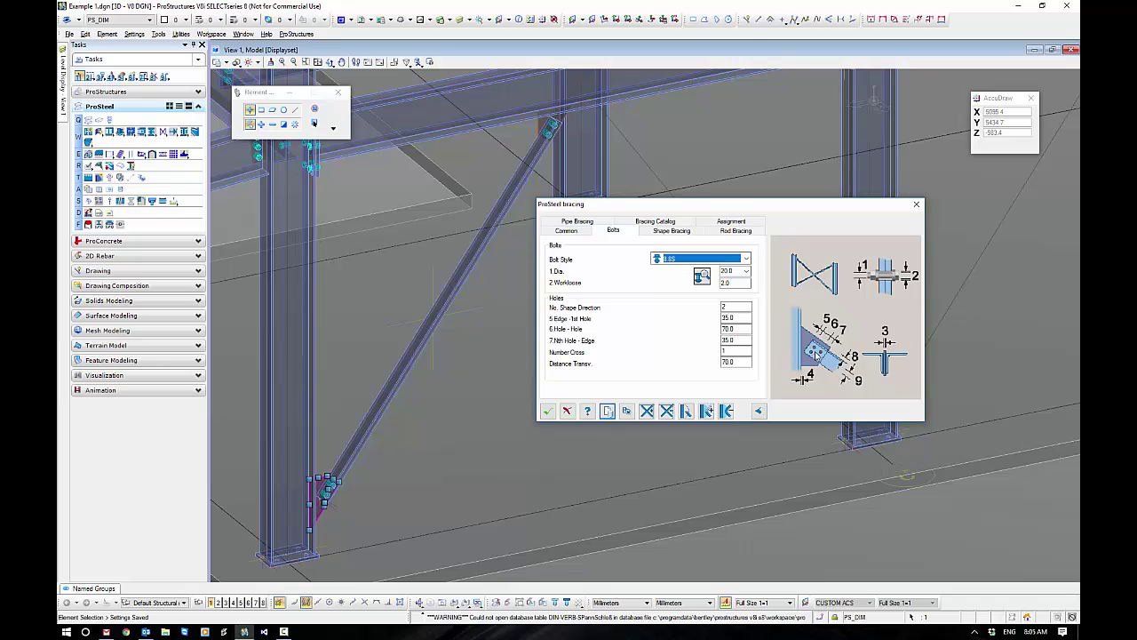
left_click(573, 234)
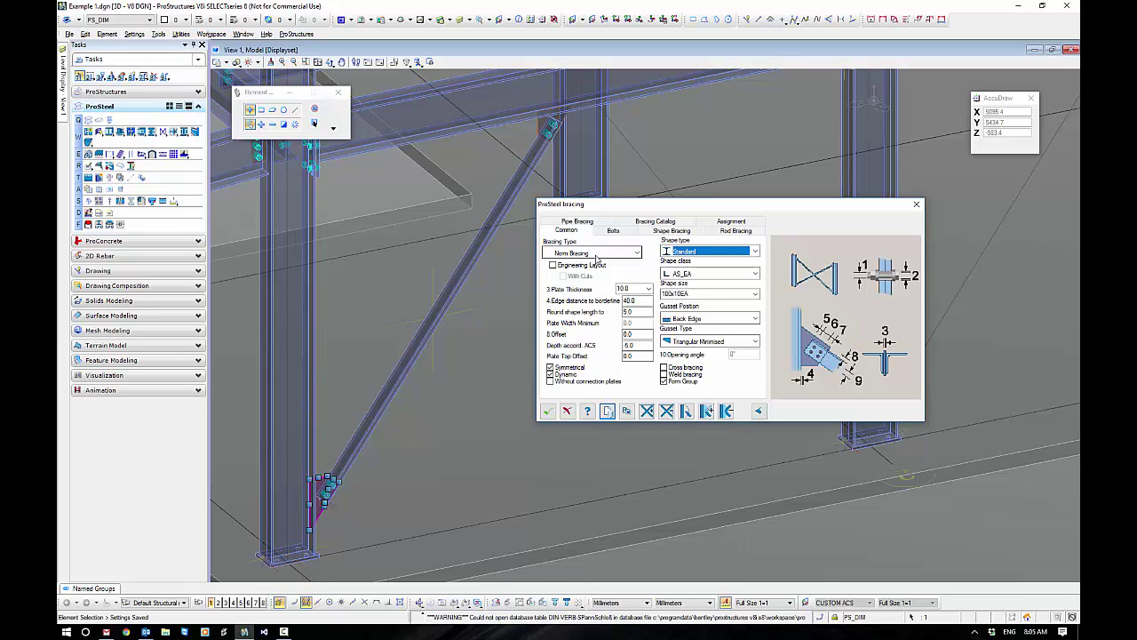
Step: Apply the Pipe Bracing template "CHS 114x3.6 - End Plate - 2 Bolt" to the brace
left_click(609, 411)
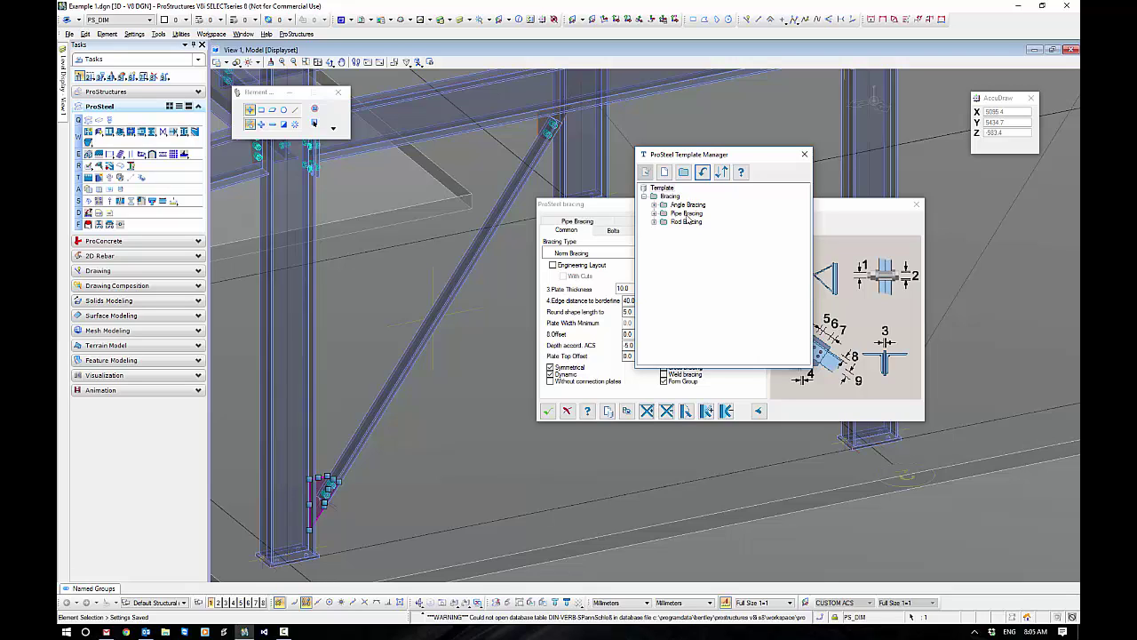
left_click(654, 213)
left_click(654, 205)
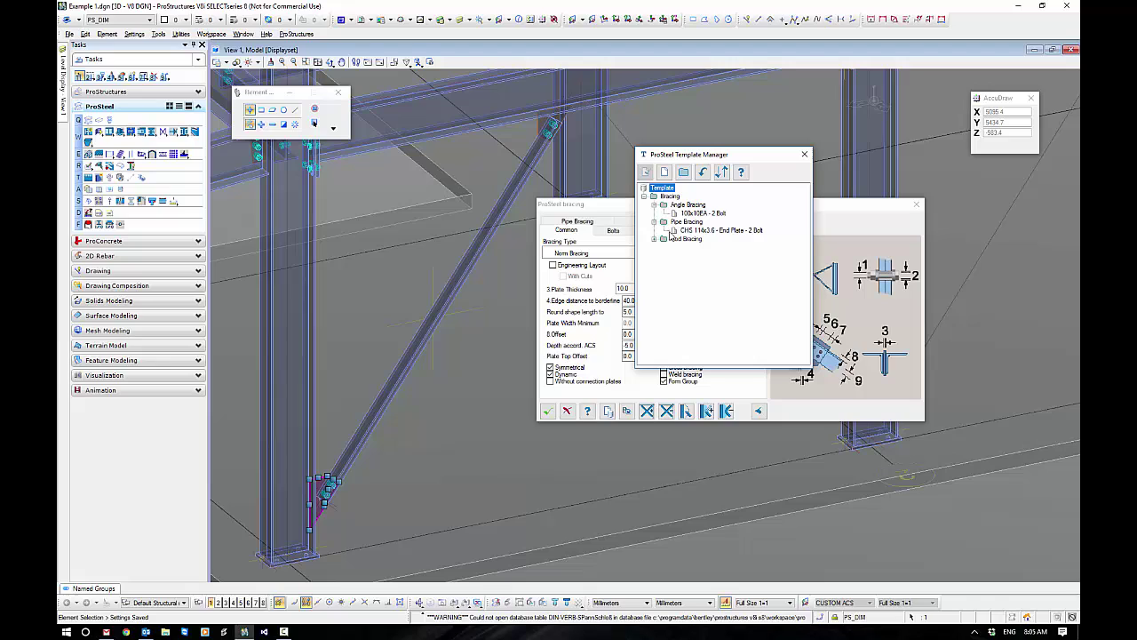
left_click(655, 239)
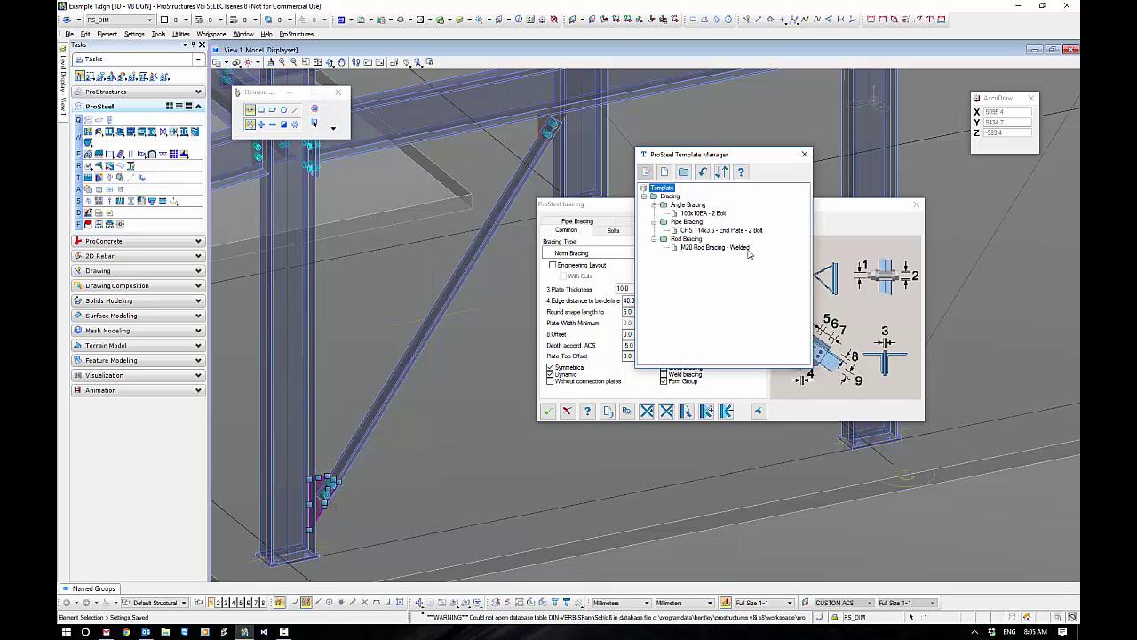
double_click(707, 231)
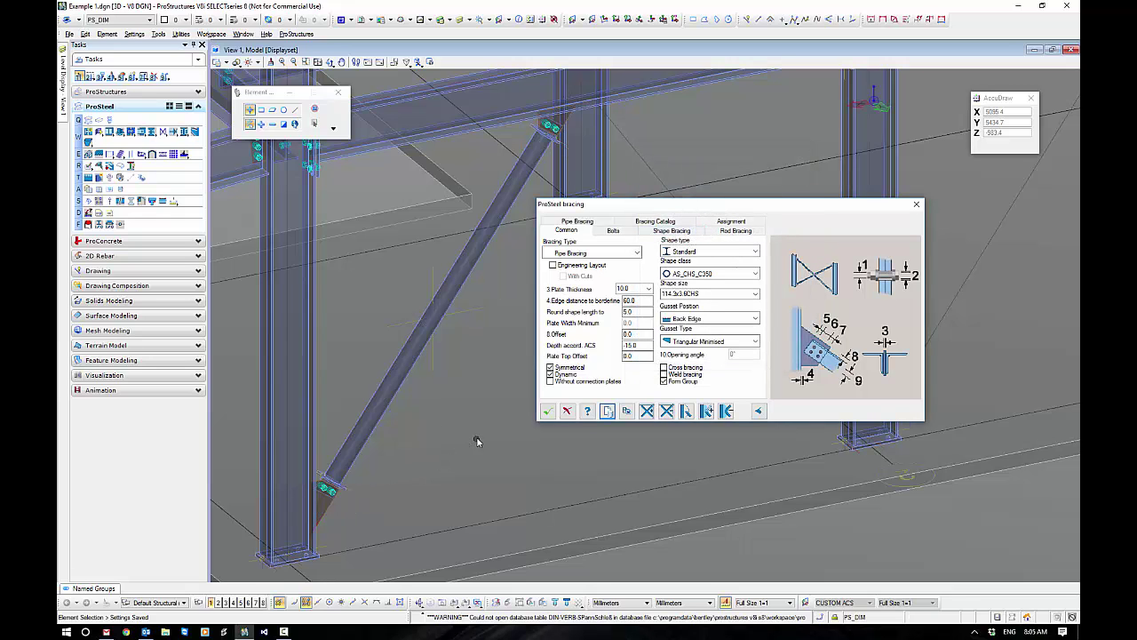
Step: Inspect the pipe brace's lower end connection and review its butt strap, endplate and bolt settings
middle_click_drag(499, 433, 308, 465, "shift")
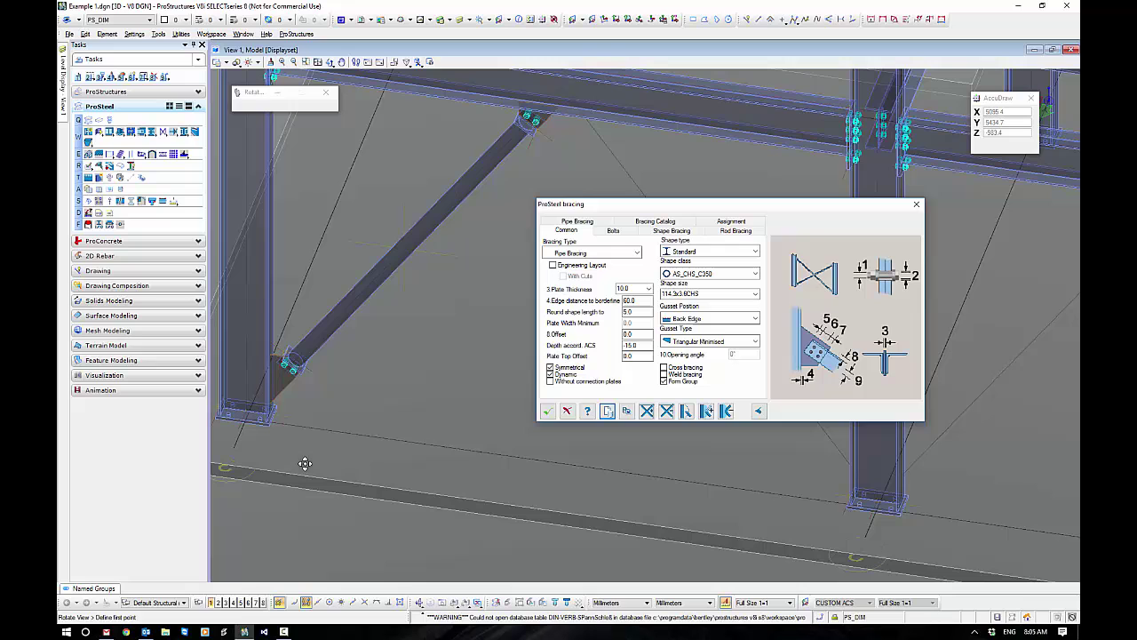
scroll(266, 380, "up", 5)
middle_click_drag(293, 382, 355, 344)
scroll(366, 342, "down", 3)
middle_click_drag(396, 388, 396, 351, "shift")
left_click(595, 221)
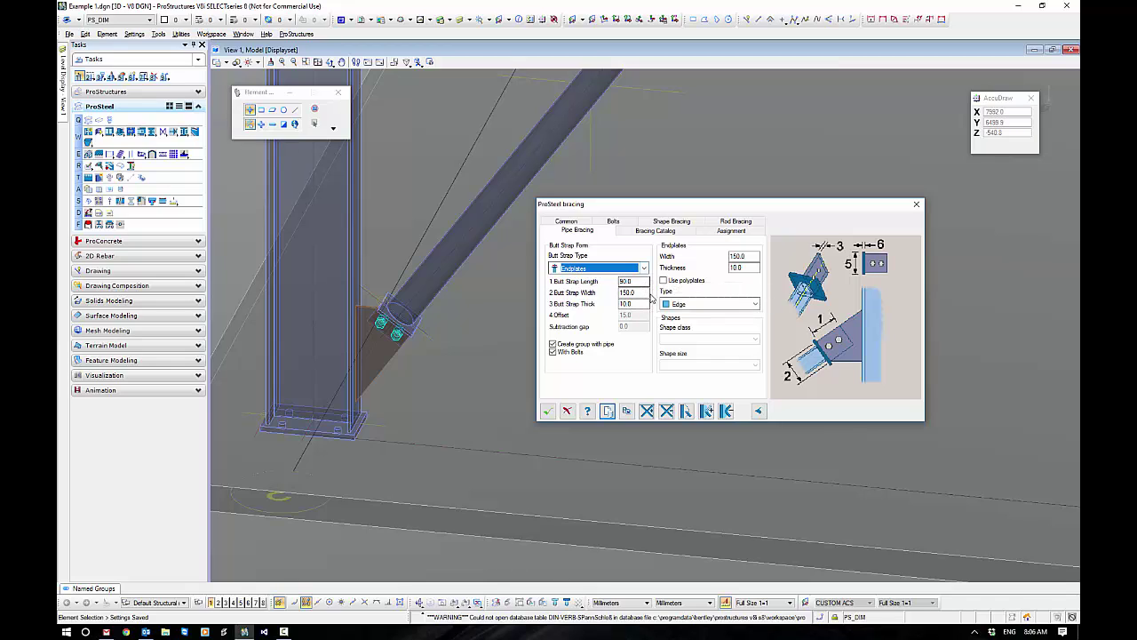
left_click(615, 223)
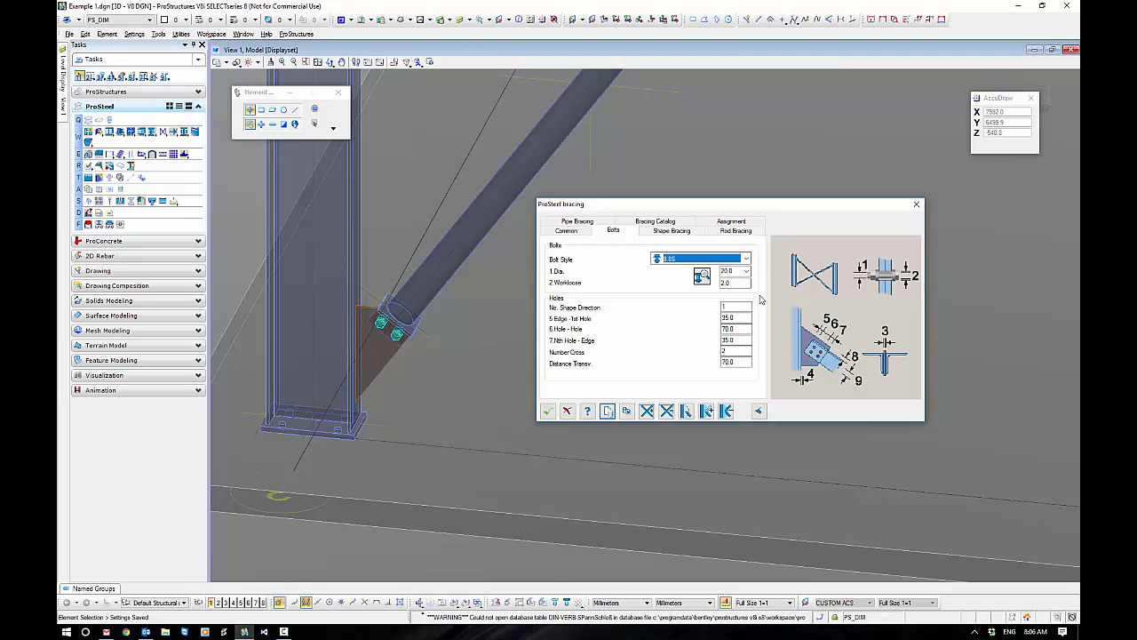
Step: Set the number of bolt holes in the shape direction to 2 for the pipe brace
left_click(734, 307)
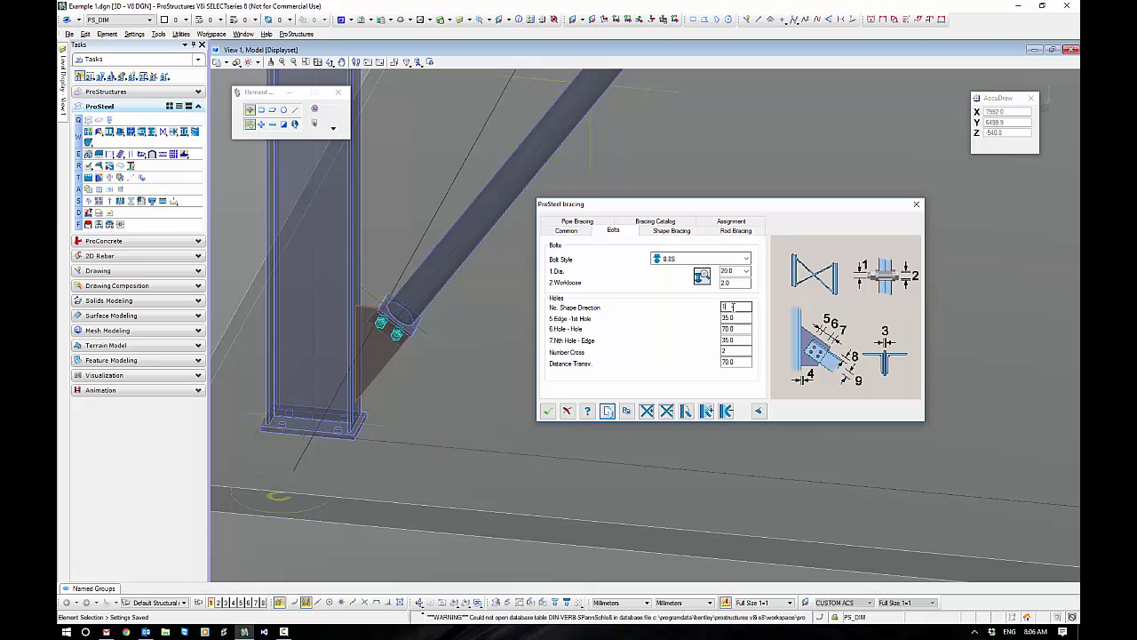
double_click(732, 307)
type("2")
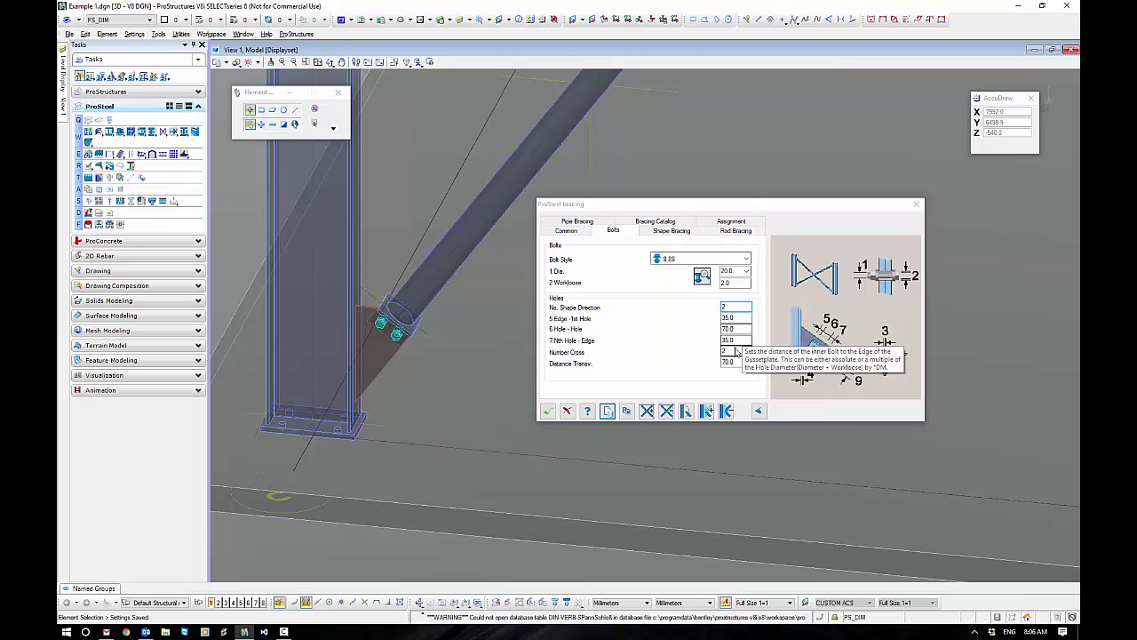
left_click(735, 347)
left_click(772, 299)
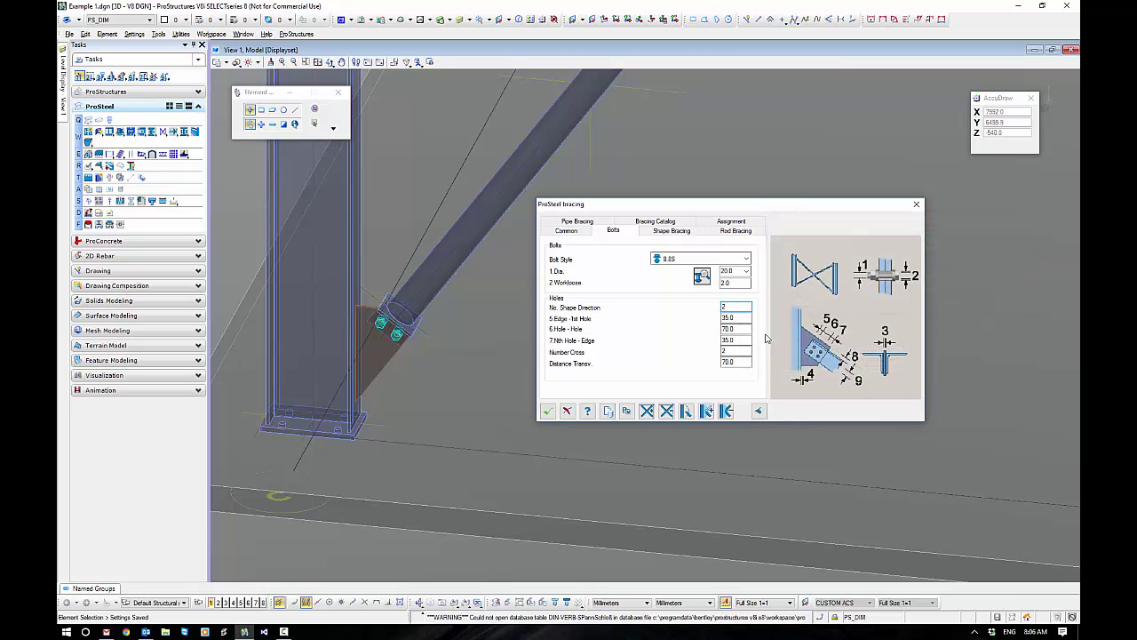
Step: Set the shape-direction hole count to 1, check the pipe settings and reload the "CHS 114x3.6 - End Plate - 2 Bolt" template
left_click(727, 306)
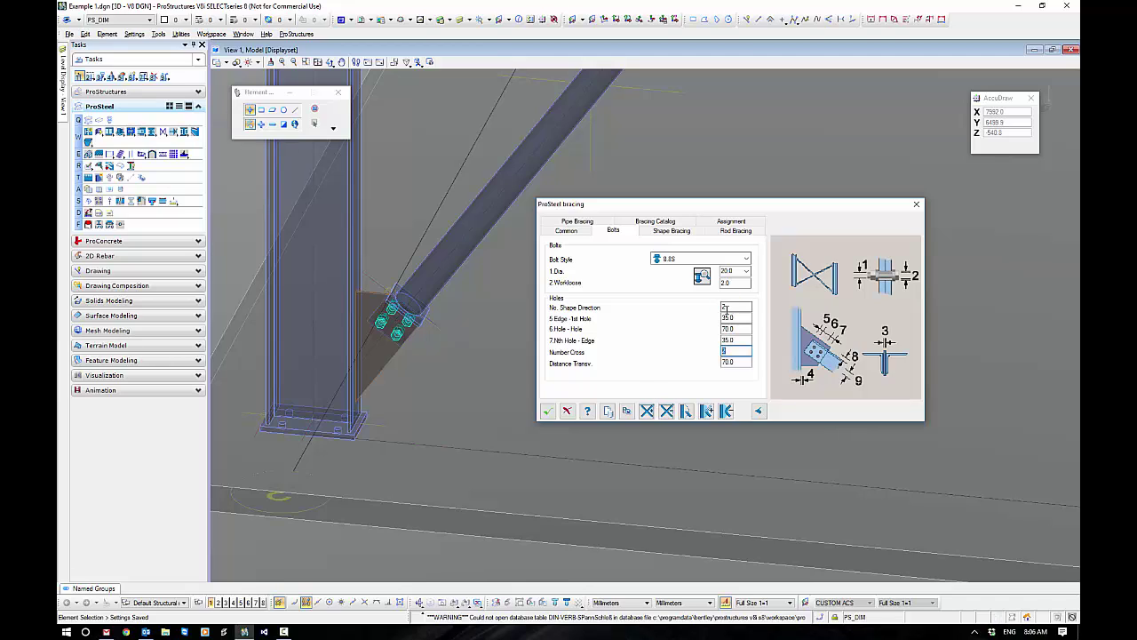
type("1")
left_click(728, 351)
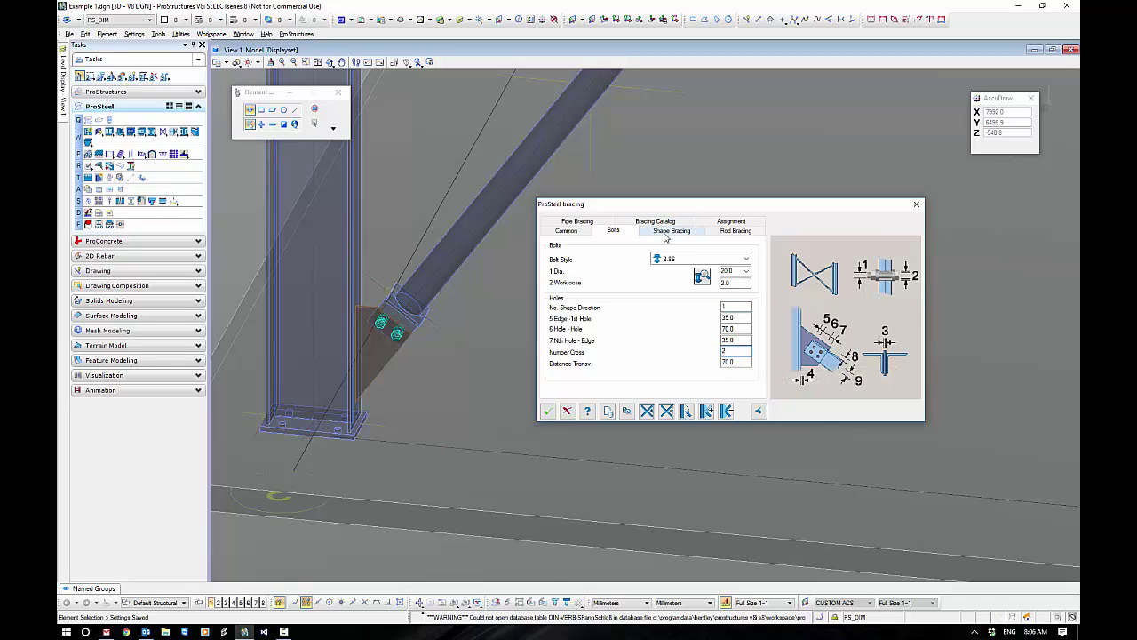
left_click(576, 222)
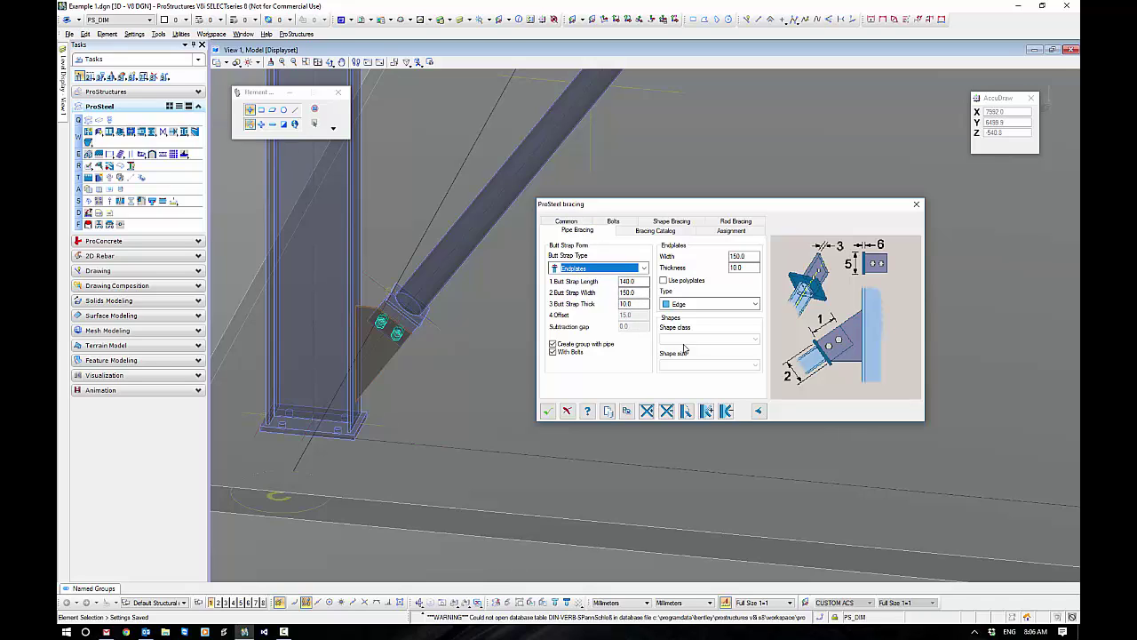
left_click(609, 411)
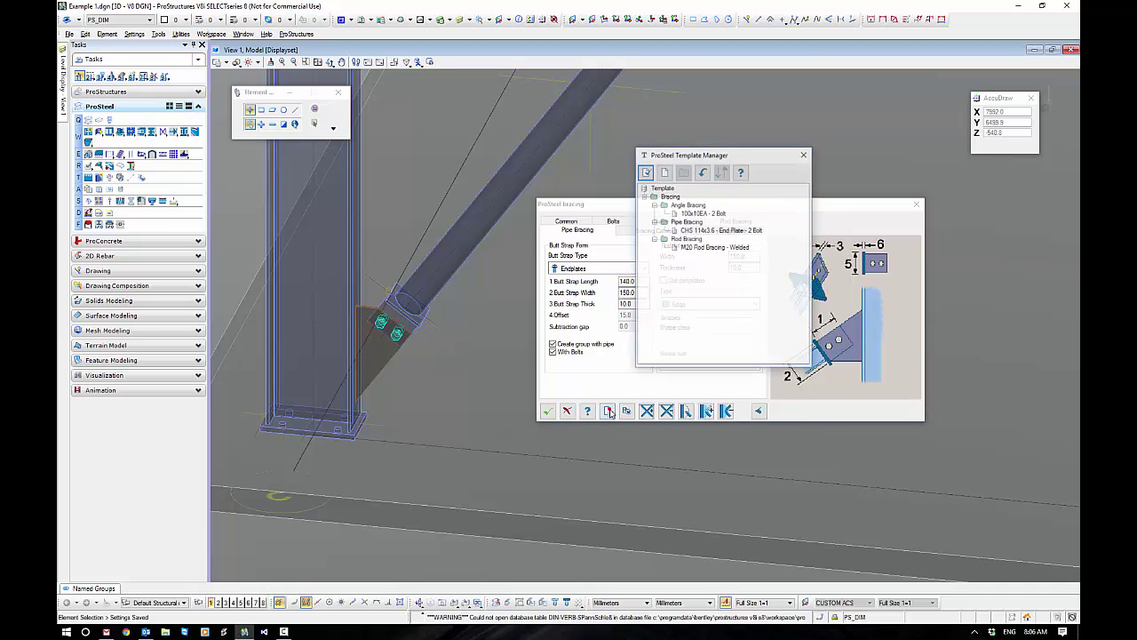
double_click(711, 230)
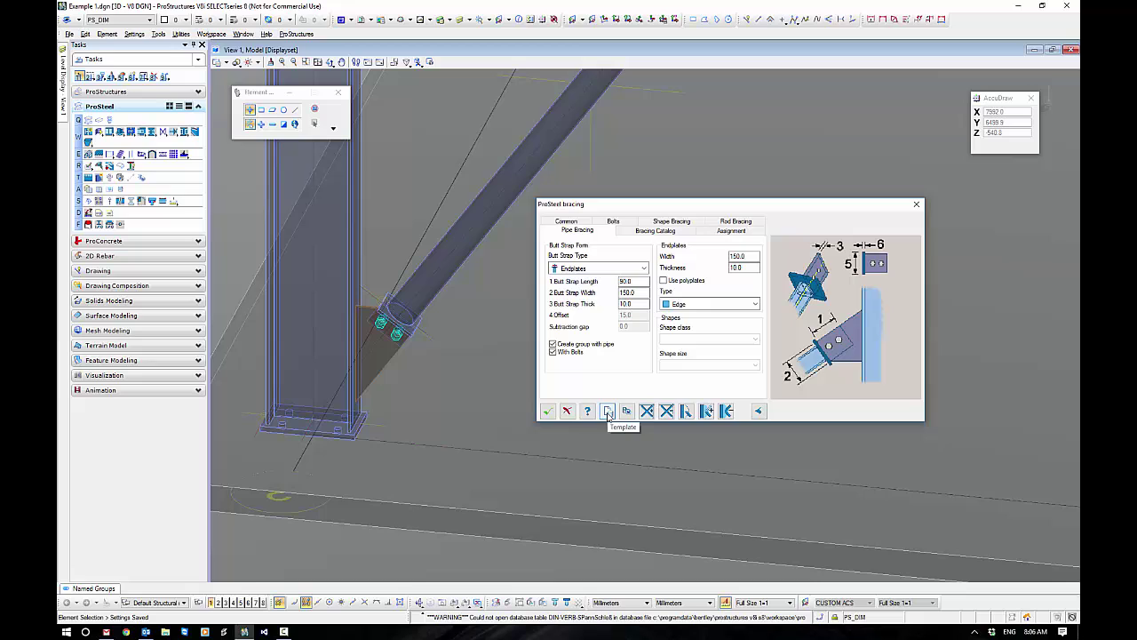
Step: Apply the Rod Bracing template "M20 Rod Bracing - Welded" to the brace and inspect the rod and its end connections
left_click(608, 411)
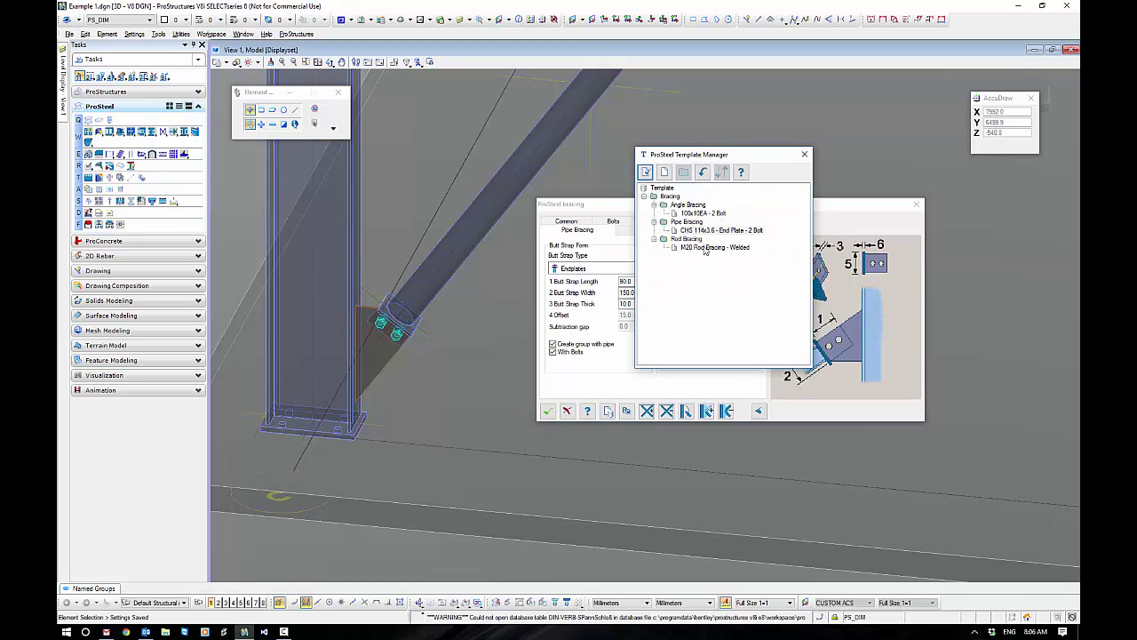
double_click(704, 248)
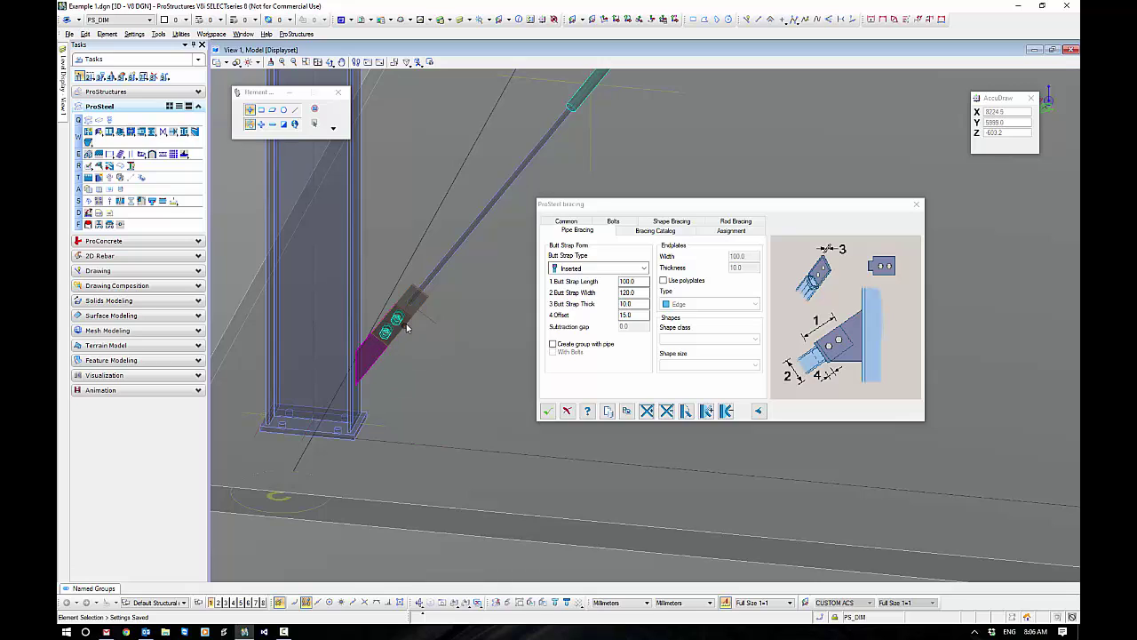
scroll(460, 381, "down", 2)
middle_click_drag(442, 381, 316, 445)
right_click(316, 445)
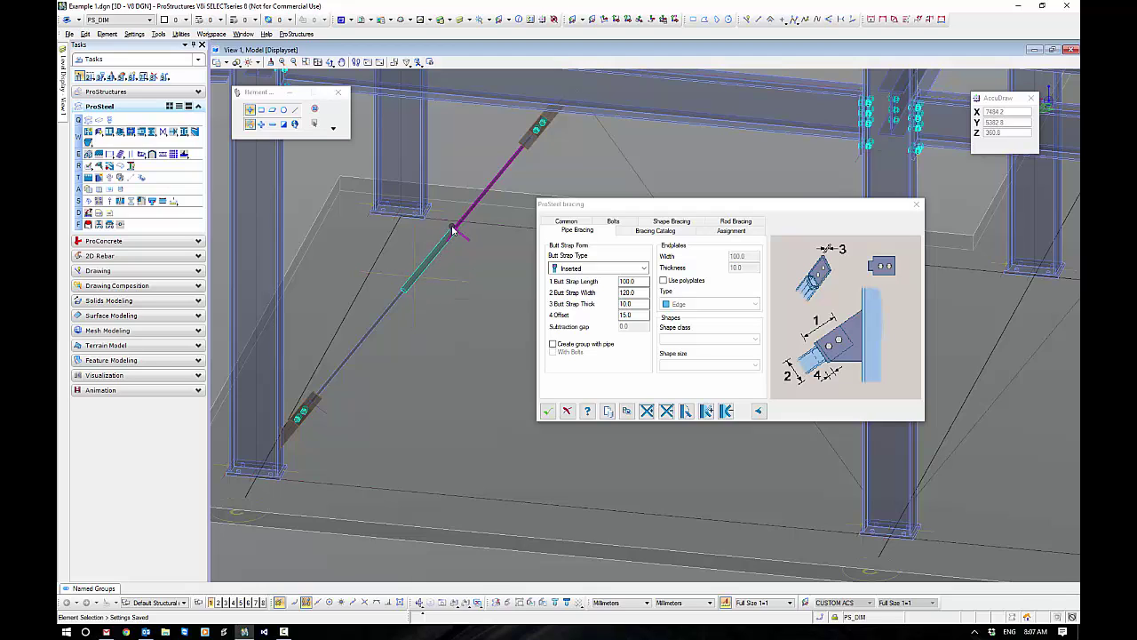
Step: Review the rod bracing's turnbuckle settings, including its part description, length and offset
left_click(737, 221)
left_click_drag(713, 375, 658, 379)
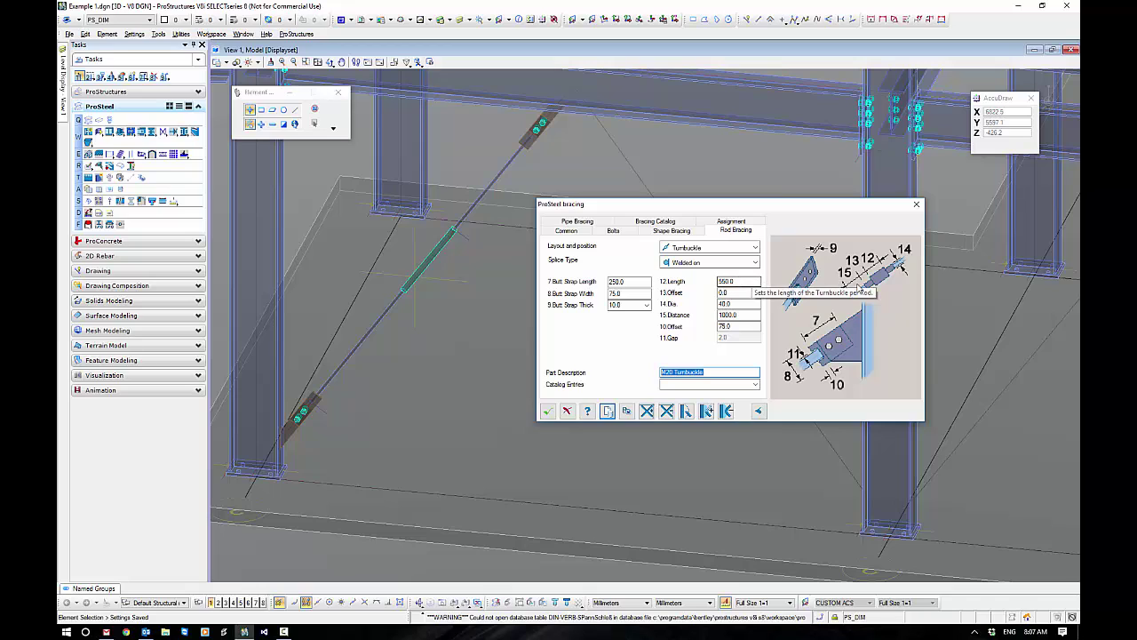
left_click_drag(739, 280, 718, 284)
left_click(727, 292)
double_click(726, 292)
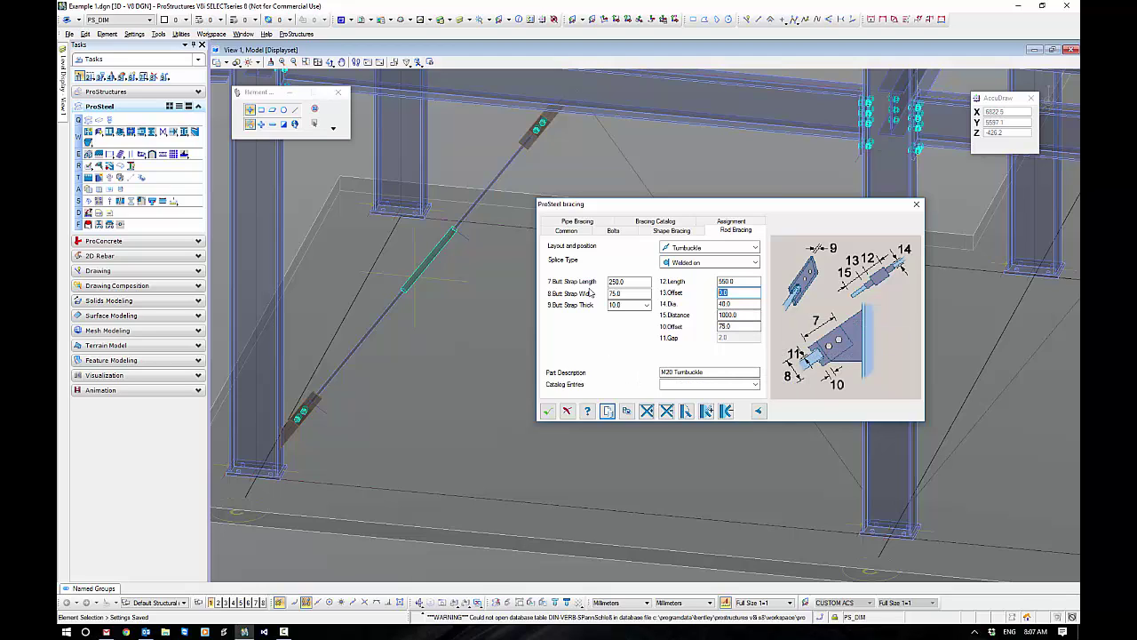
Step: Reapply the Pipe Bracing template "CHS 114x3.6 - End Plate - 2 Bolt" to the brace and accept the bracing settings
left_click(566, 230)
left_click(608, 411)
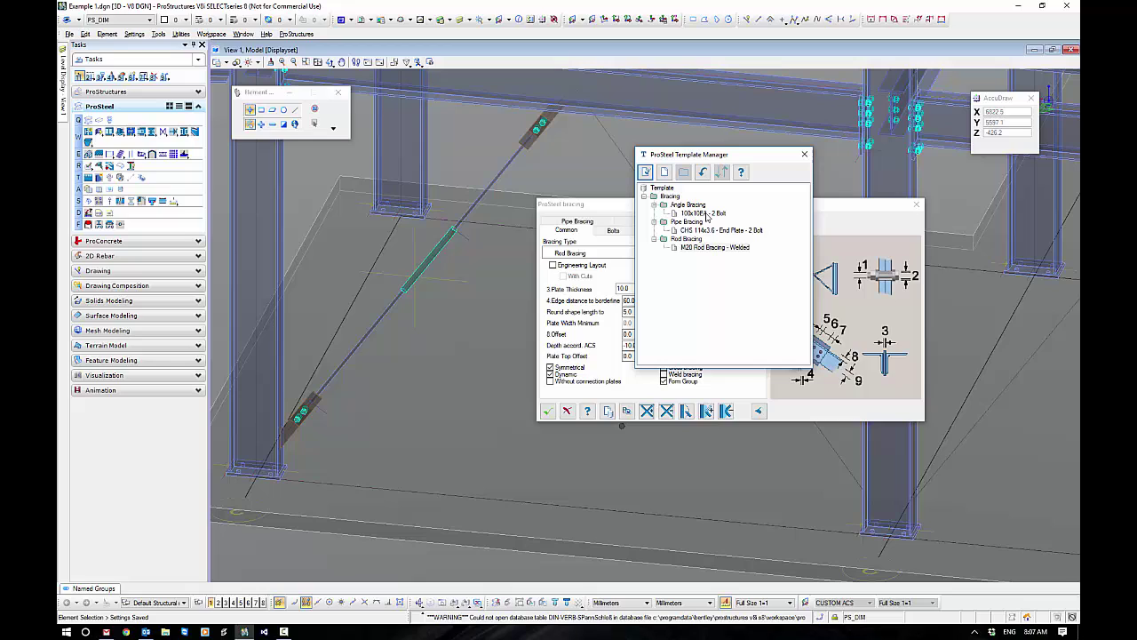
double_click(701, 230)
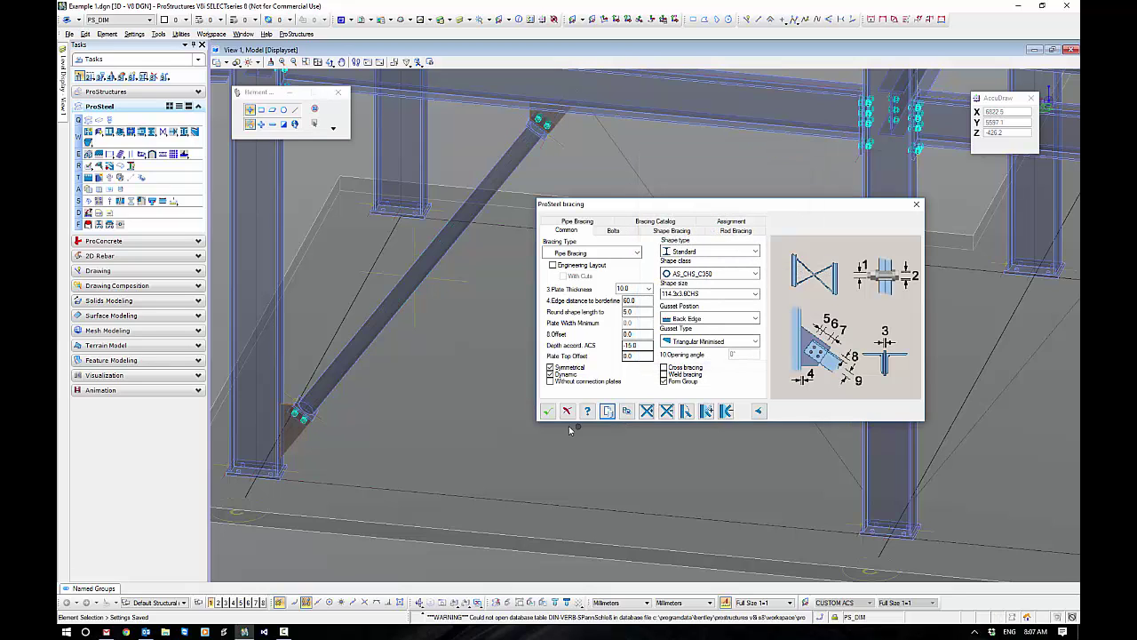
left_click(547, 410)
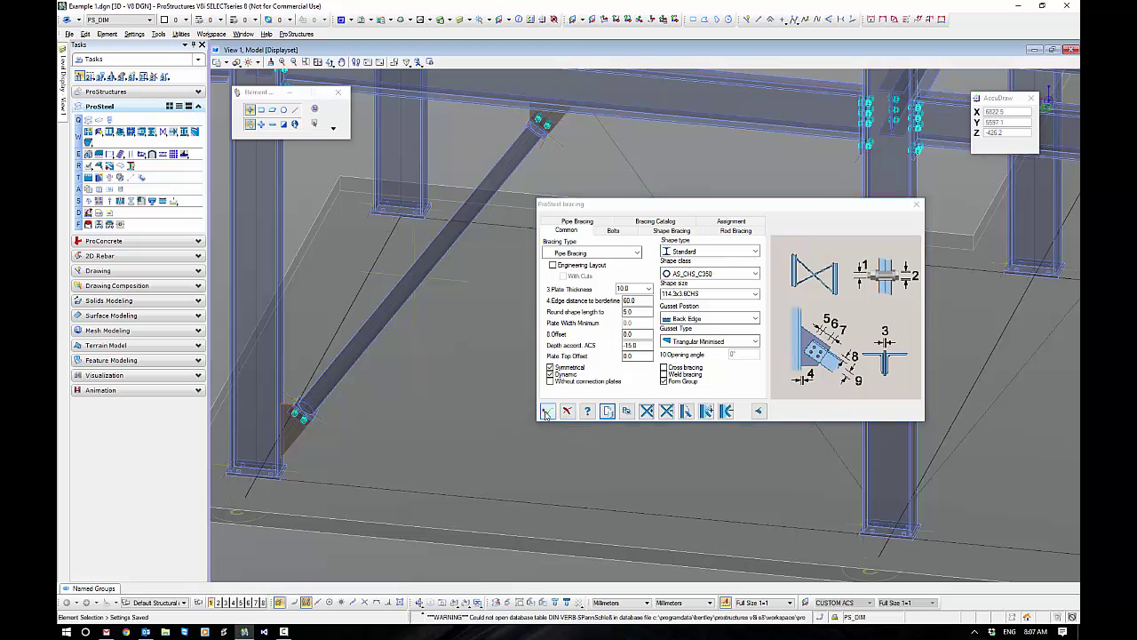
Step: Add a pipe brace along the first bay's second diagonal centreline, connecting it to the middle column and the beam above
scroll(563, 305, "down", 3)
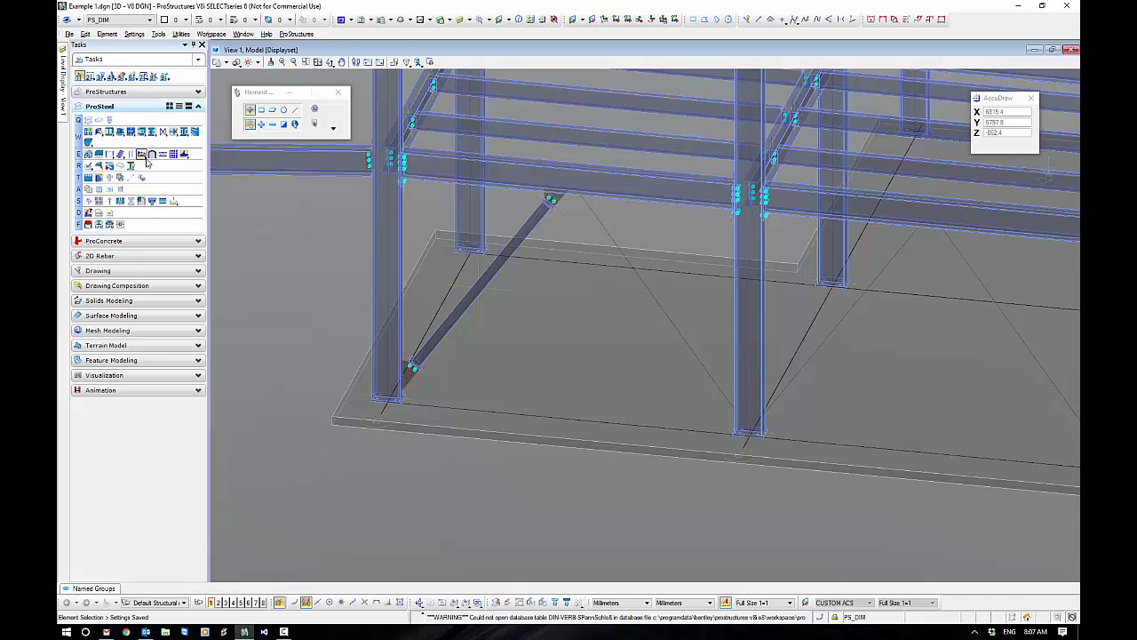
left_click(165, 132)
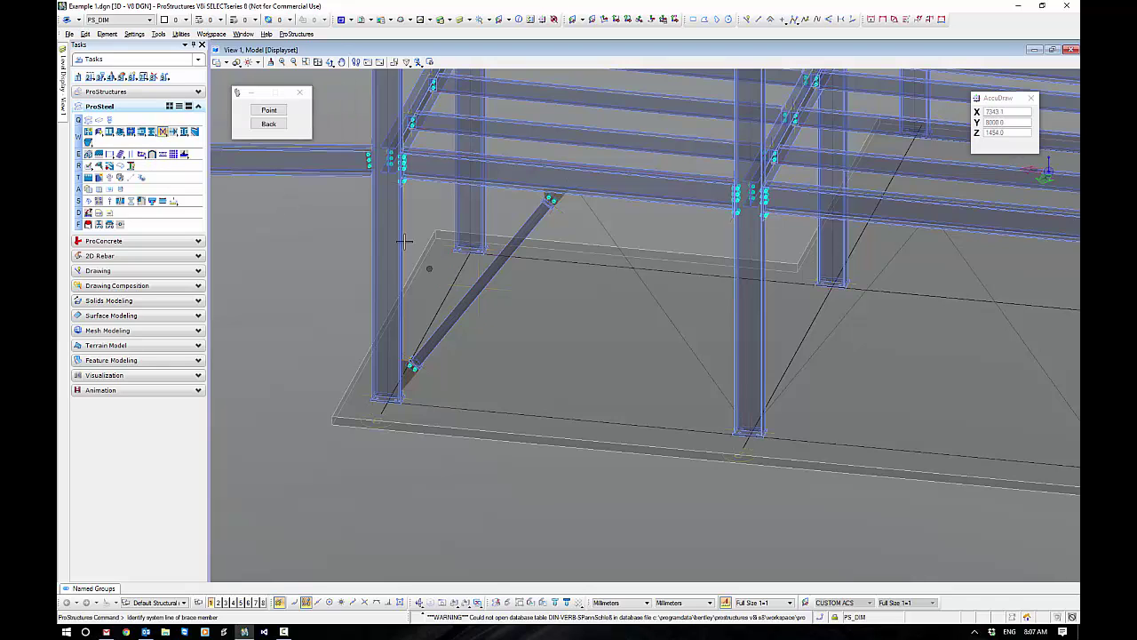
left_click(608, 236)
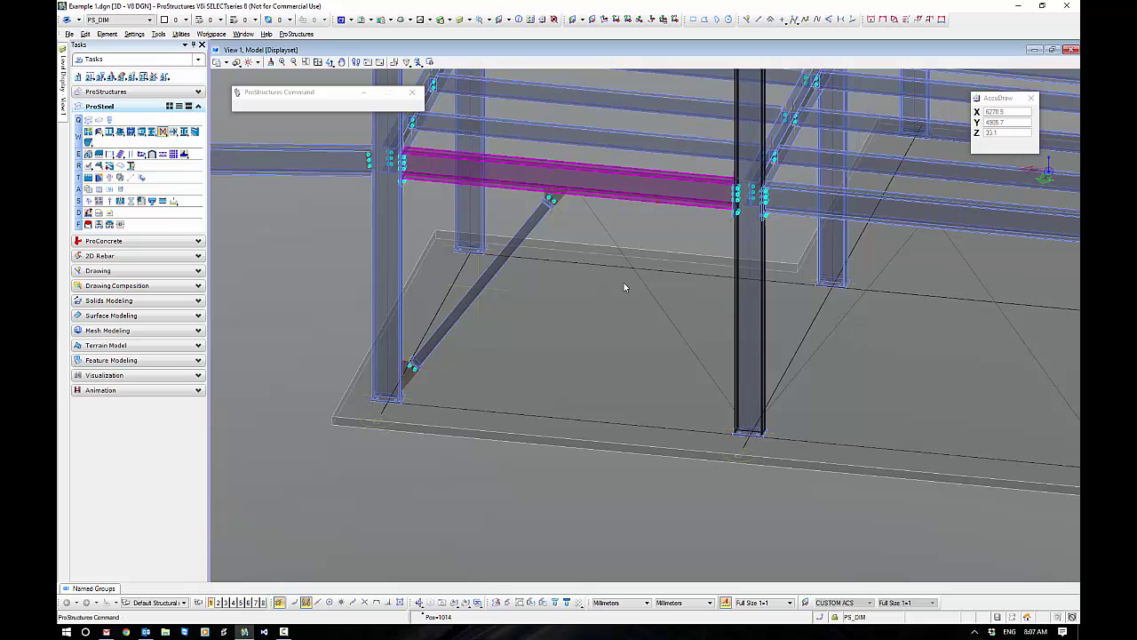
left_click(659, 197)
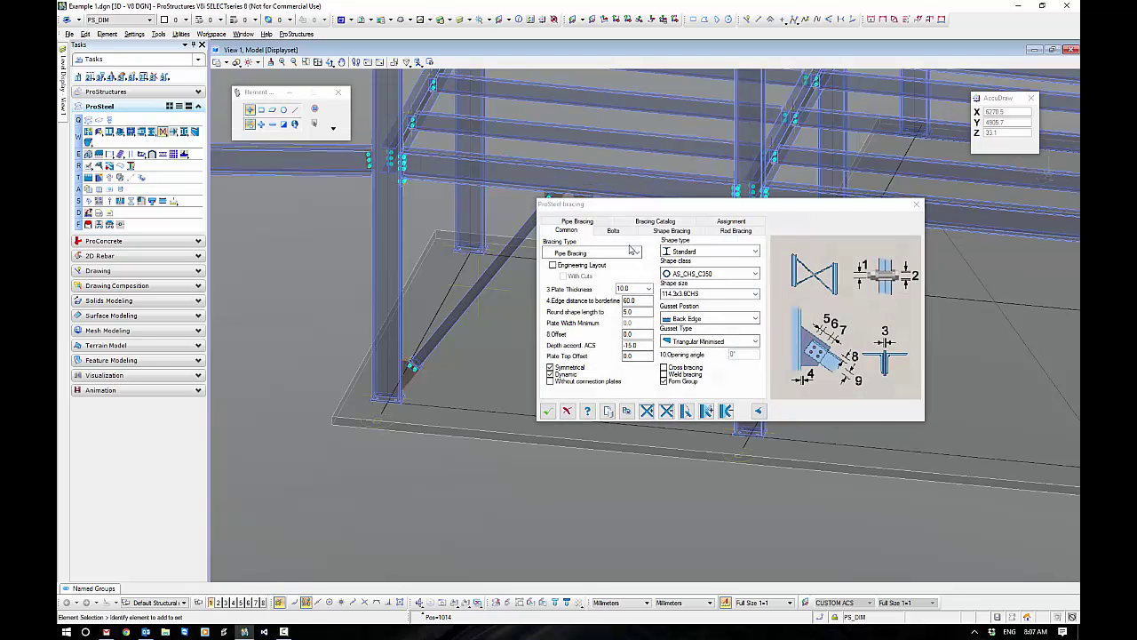
left_click(547, 410)
Step: Add a pipe brace along the adjacent bay's first diagonal centreline, between the middle column and the beam above
middle_click_drag(906, 443, 727, 392)
left_click(163, 133)
left_click(660, 270)
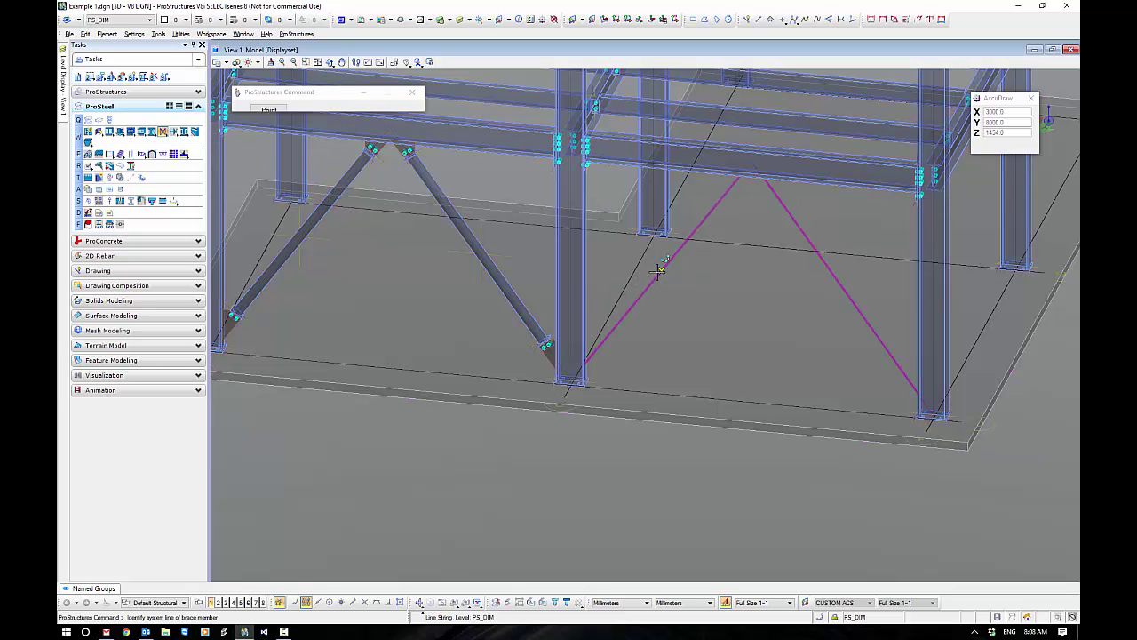
left_click(583, 281)
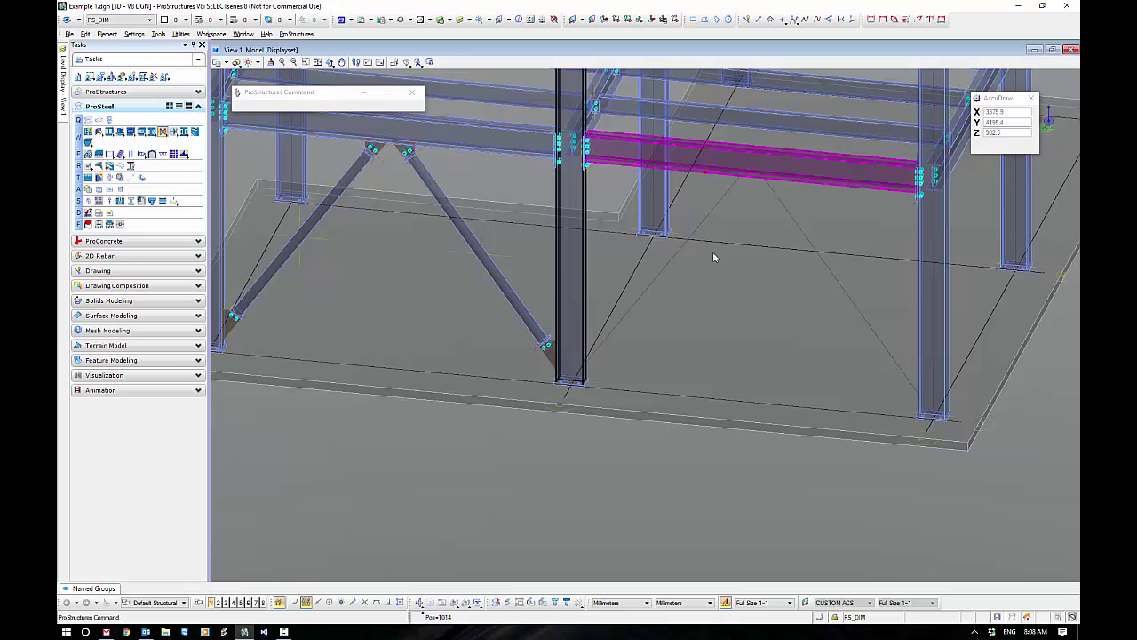
left_click(706, 174)
left_click(548, 410)
Step: Add a pipe brace along the adjacent bay's remaining diagonal centreline, between the beam and the end column
left_click(163, 132)
left_click(838, 279)
left_click(809, 181)
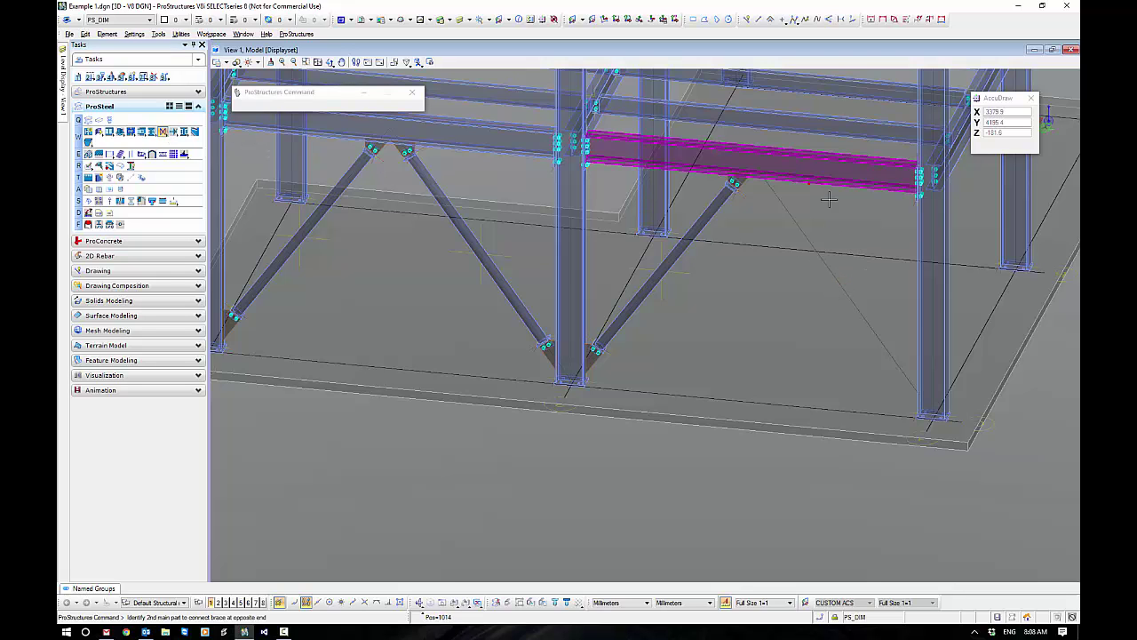
left_click(919, 309)
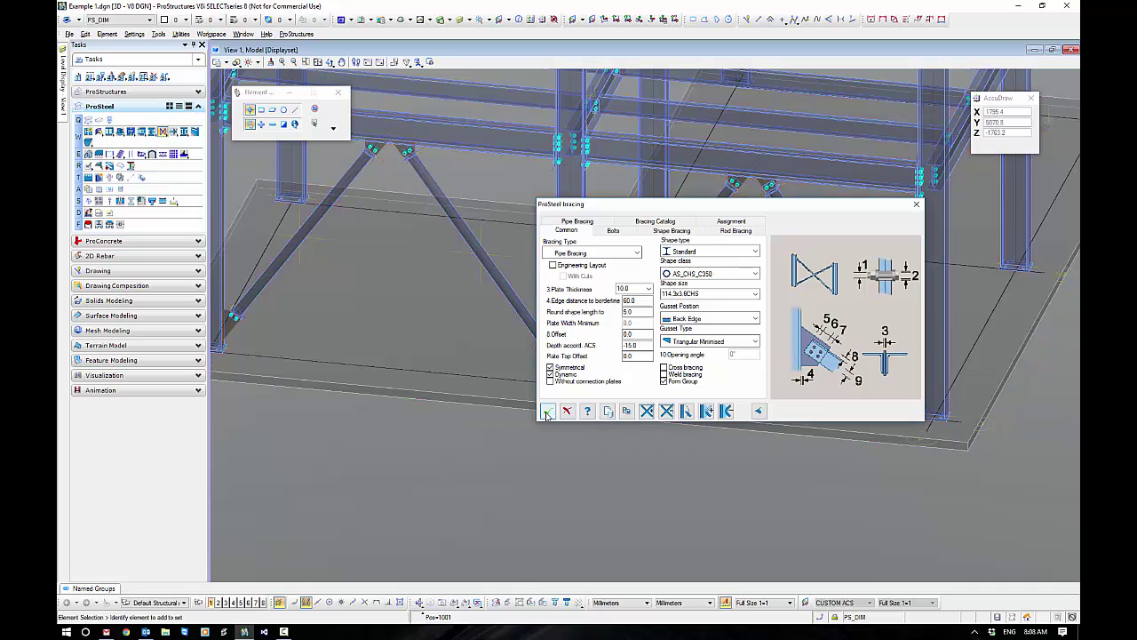
left_click(548, 411)
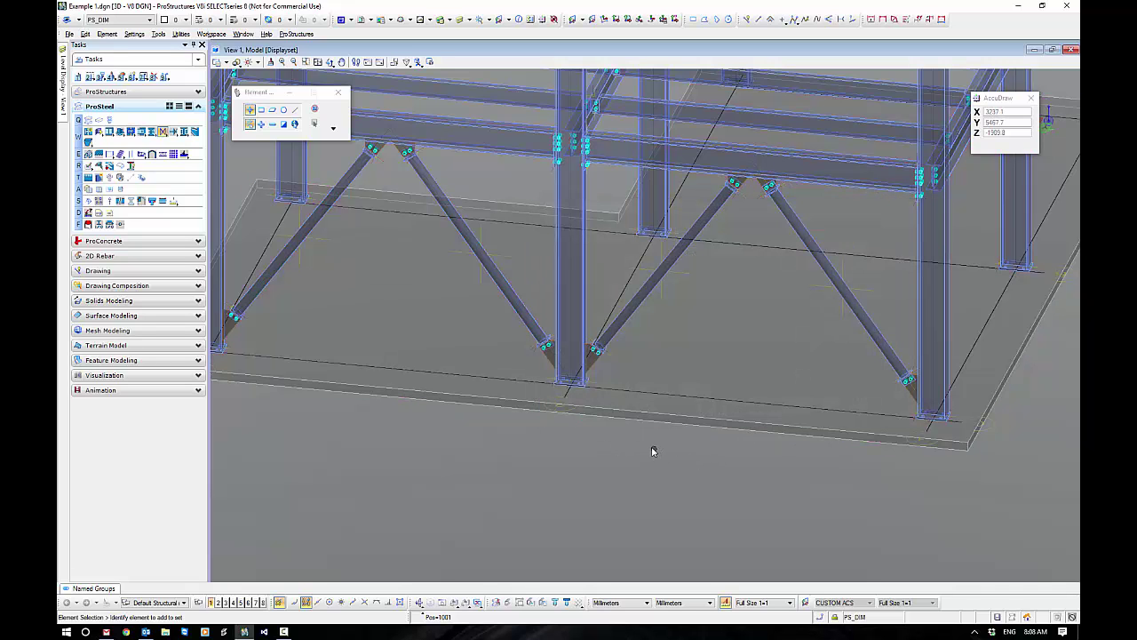
Step: Align the view to the beam above the first bay's inverted-V braces for a straight elevation
middle_click_drag(659, 439, 729, 418, "shift")
scroll(736, 412, "down", 3)
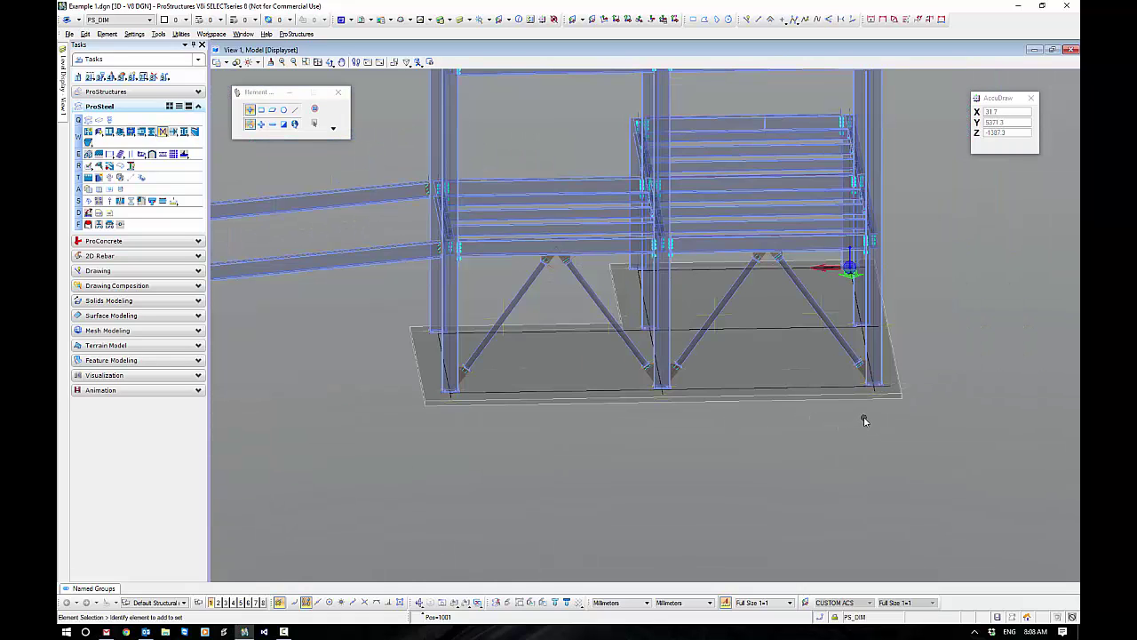
left_click(467, 603)
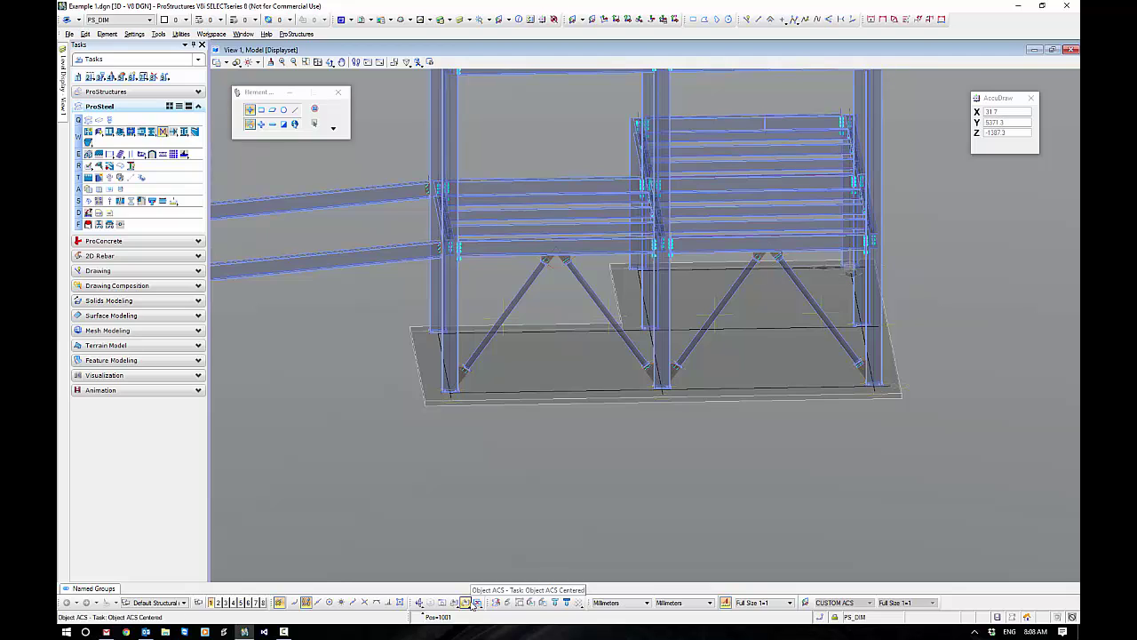
left_click(453, 602)
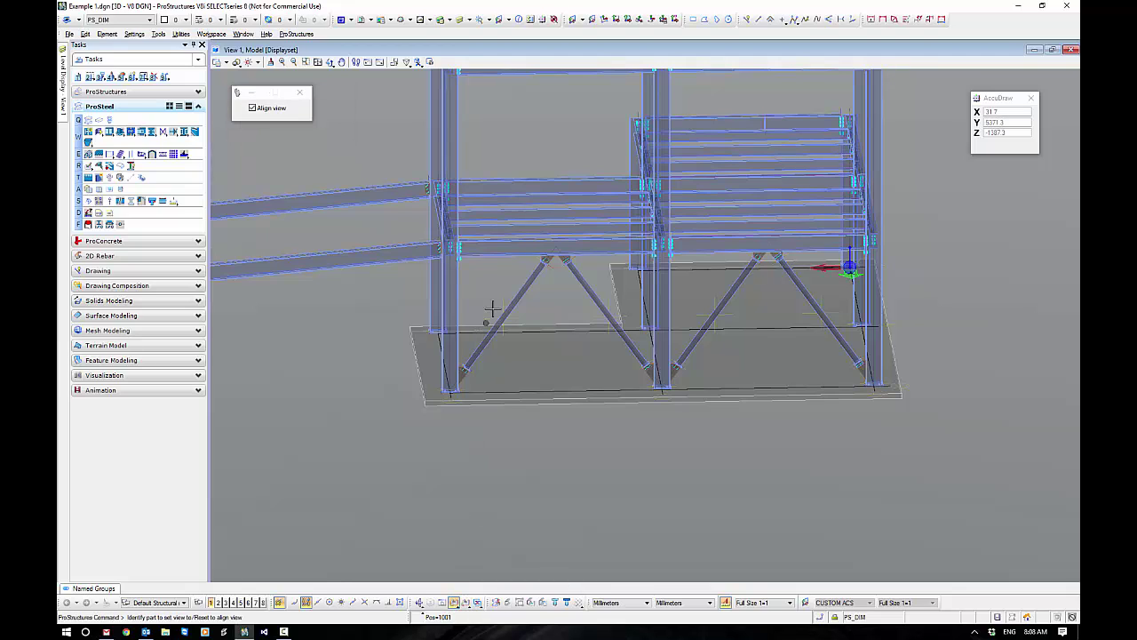
left_click(489, 254)
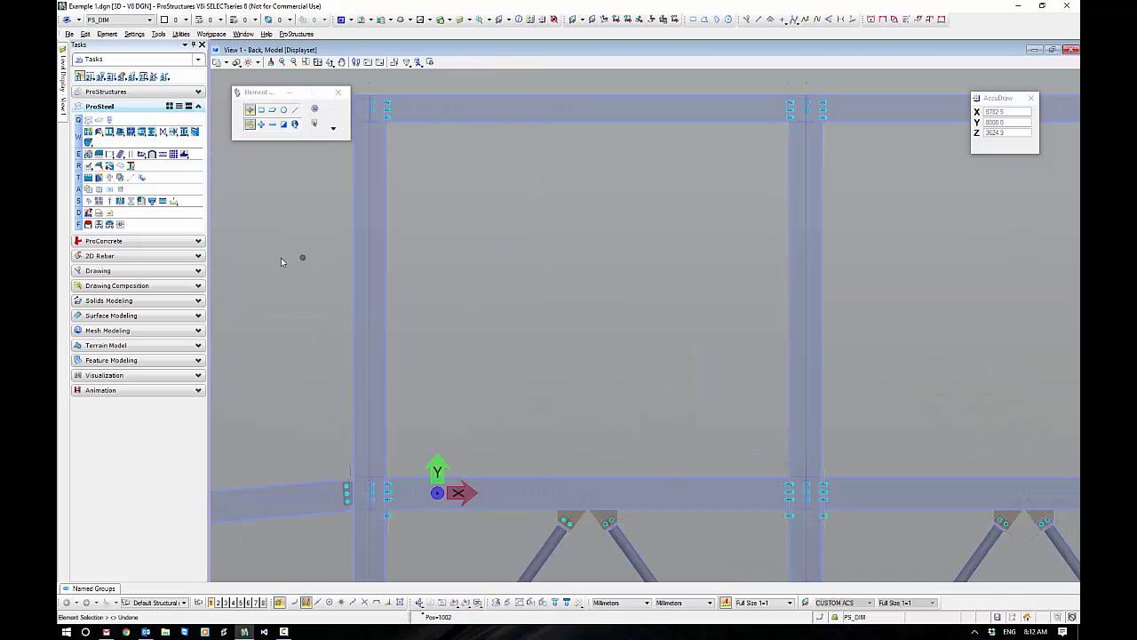
Step: Add a diagonal brace by two points across the upper bay, about 3480 mm by 2830 mm, connected to both columns
left_click(162, 132)
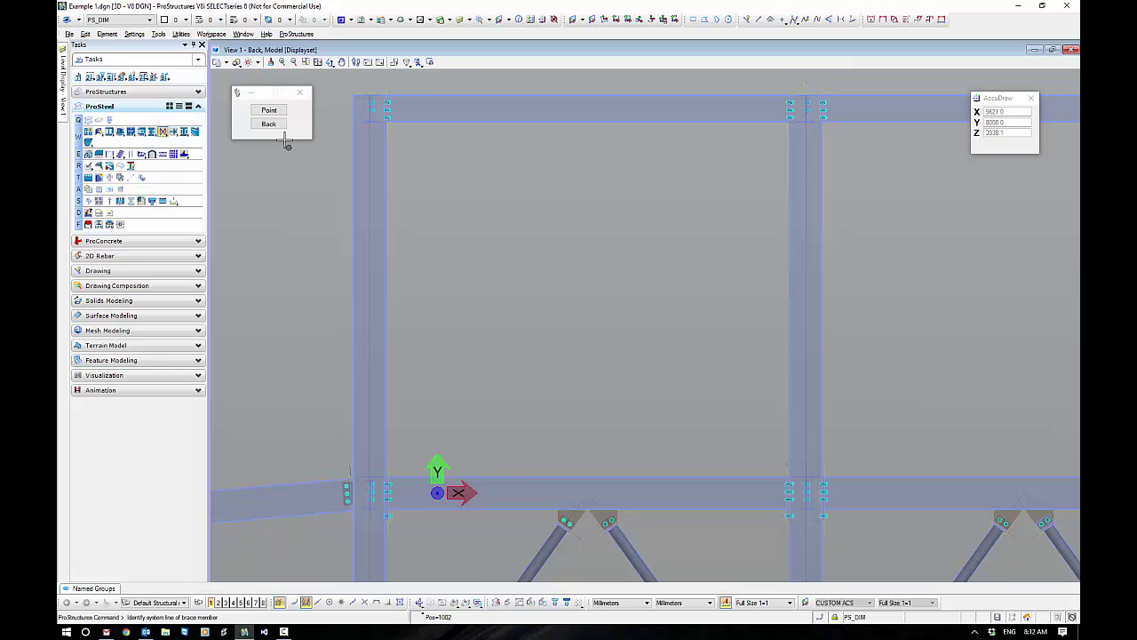
left_click(269, 111)
left_click(397, 458)
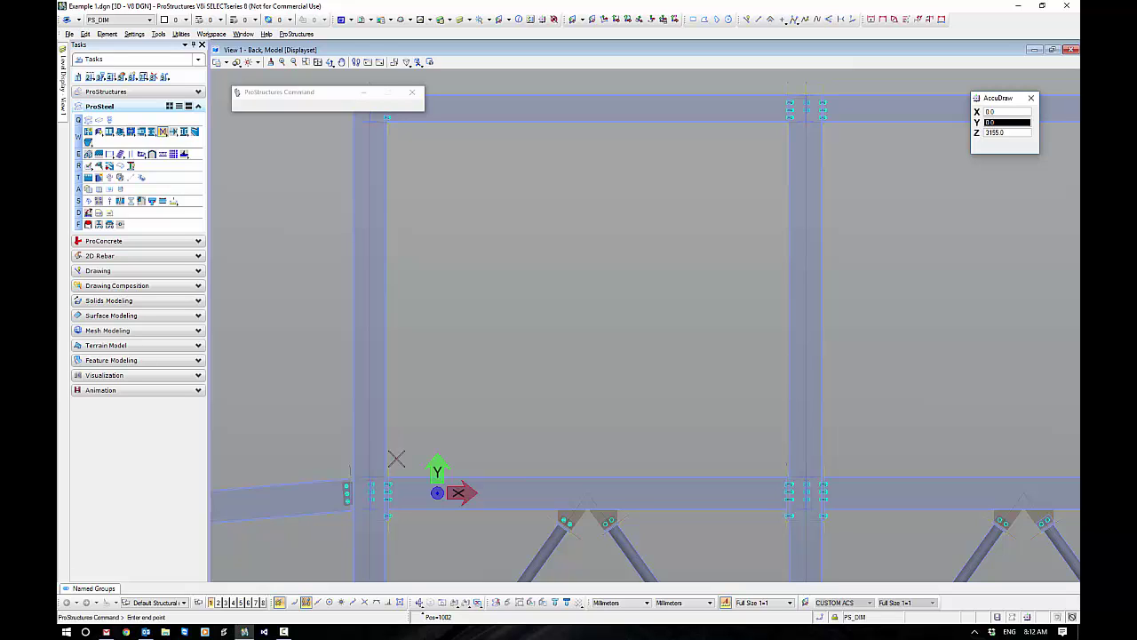
left_click(777, 149)
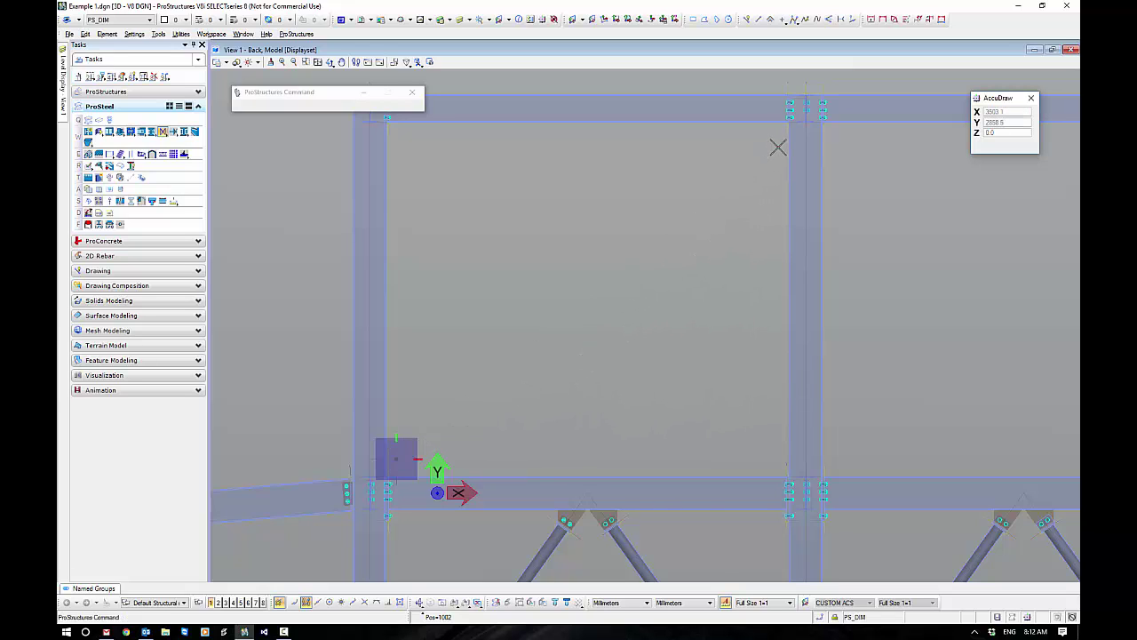
left_click(383, 302)
left_click(785, 345)
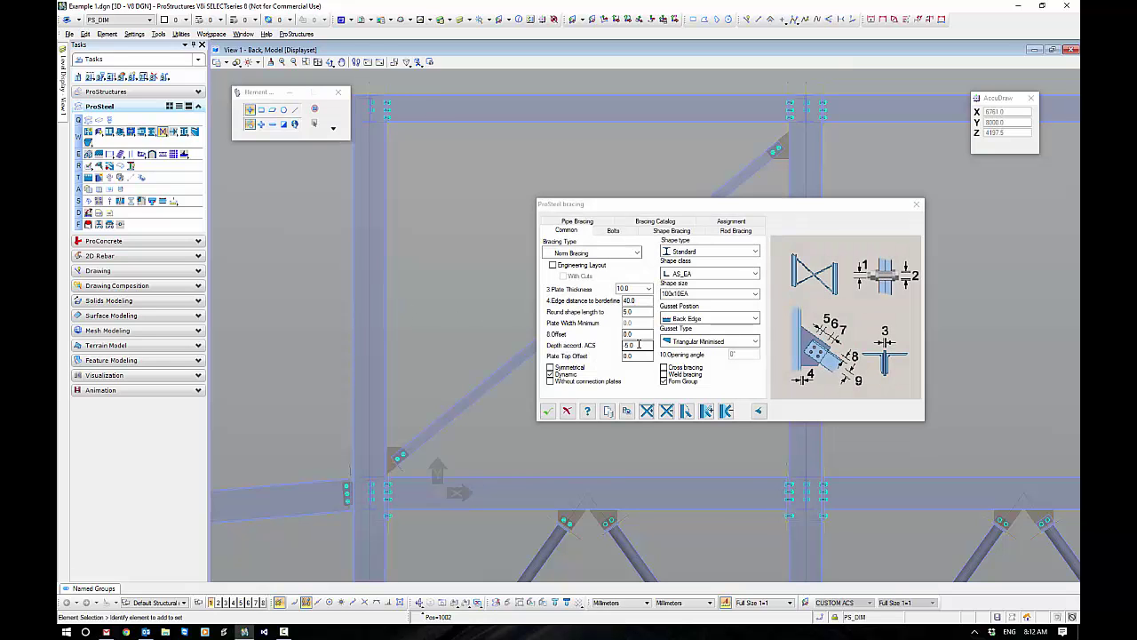
Step: Turn on cross bracing for the upper bay's brace and accept the settings
left_click_drag(647, 206, 758, 305)
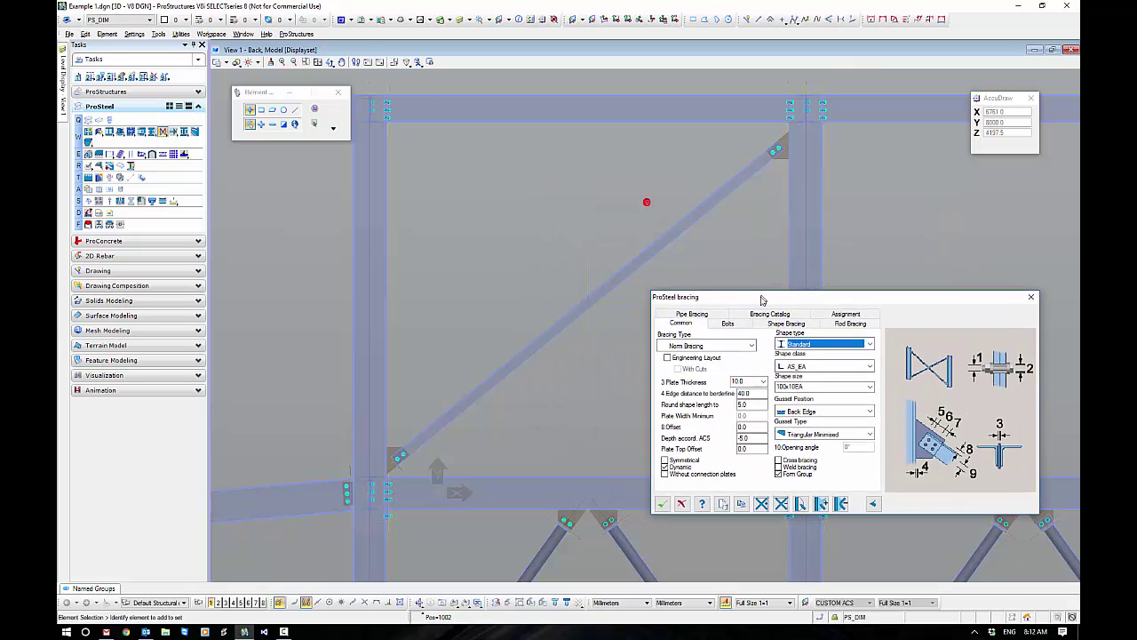
left_click(775, 468)
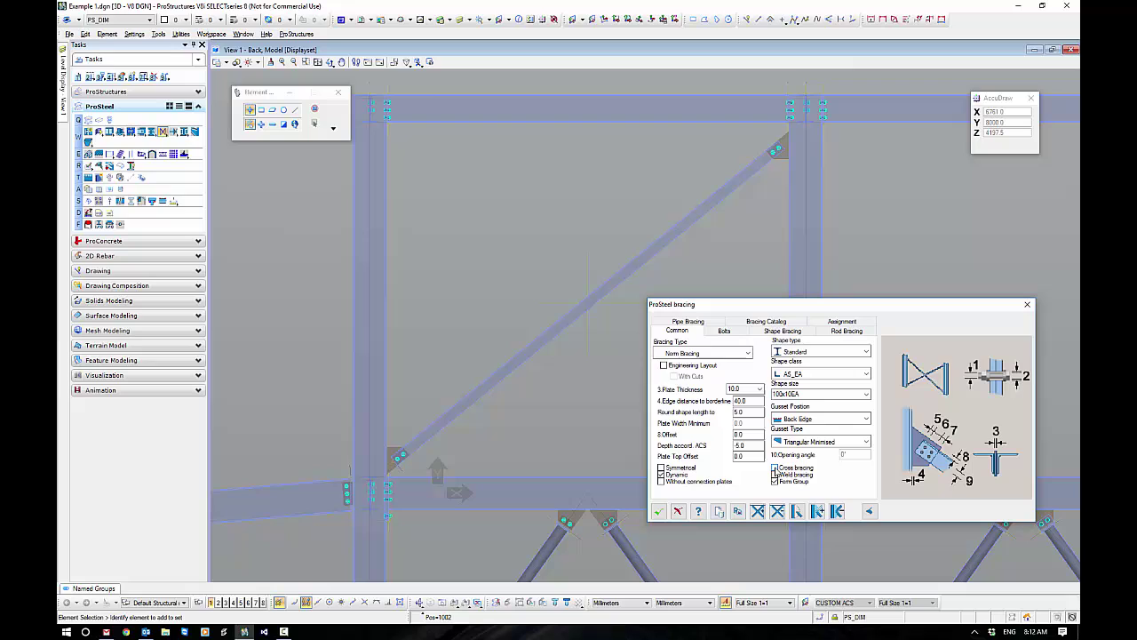
left_click(658, 512)
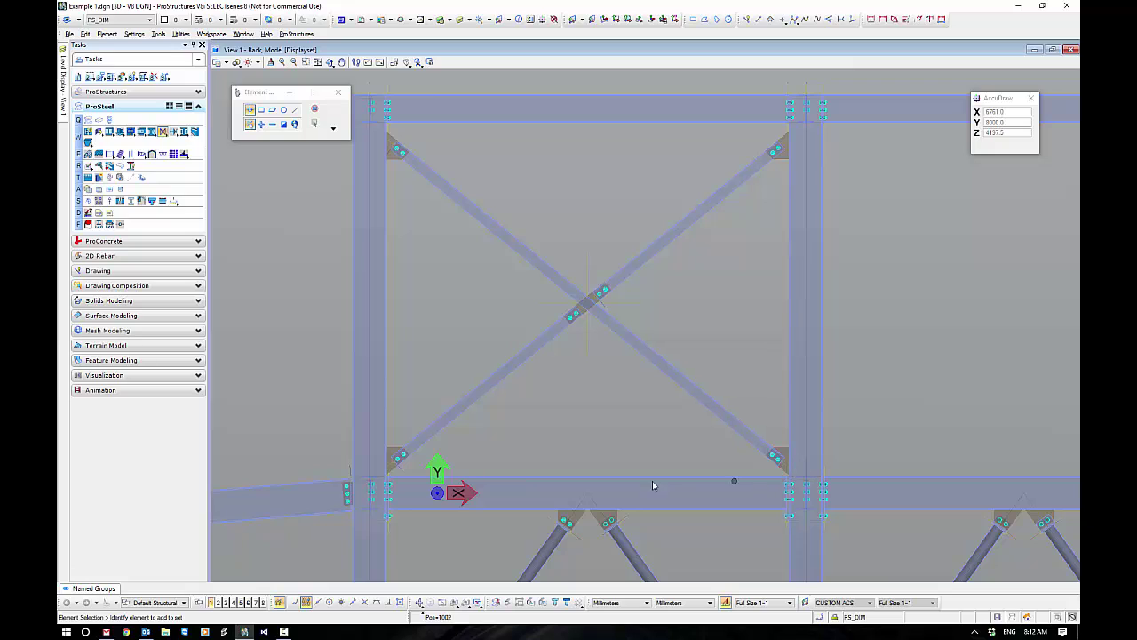
Step: Try shifting one upper end of the cross bracing down its column in two moves, and undo both moves
left_click(779, 149)
left_click(779, 180)
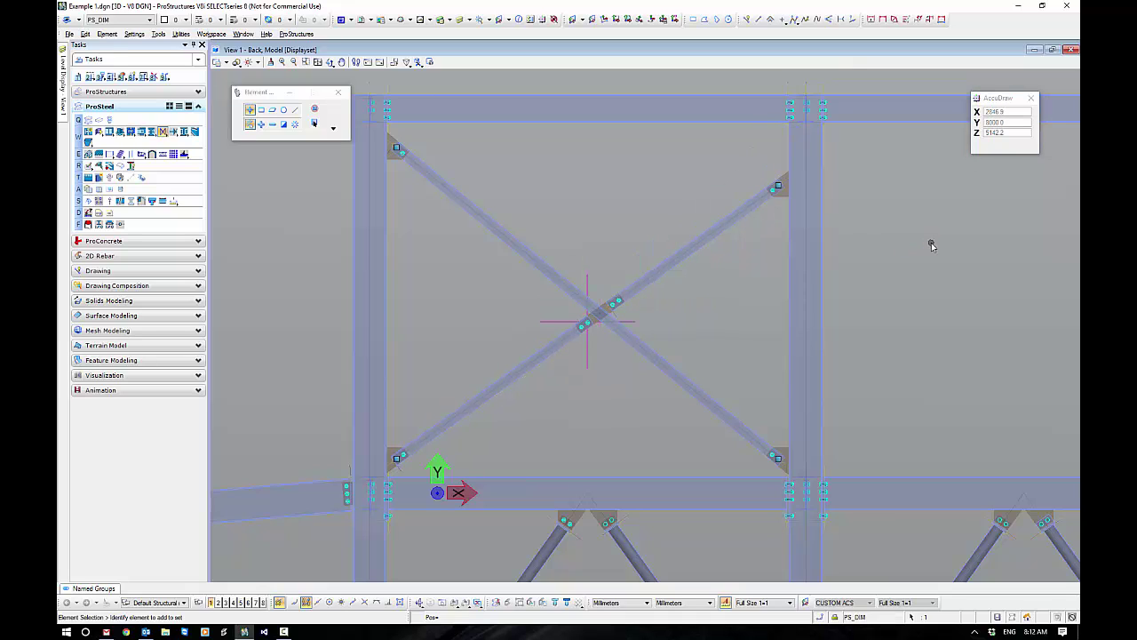
left_click(778, 185)
left_click(781, 241)
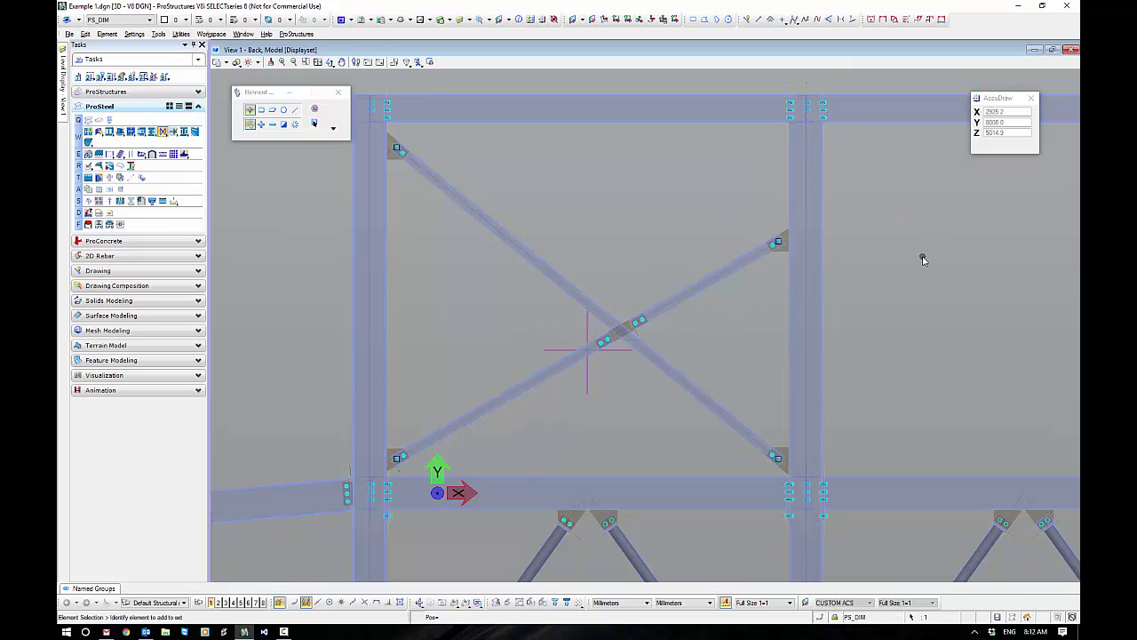
left_click(738, 214)
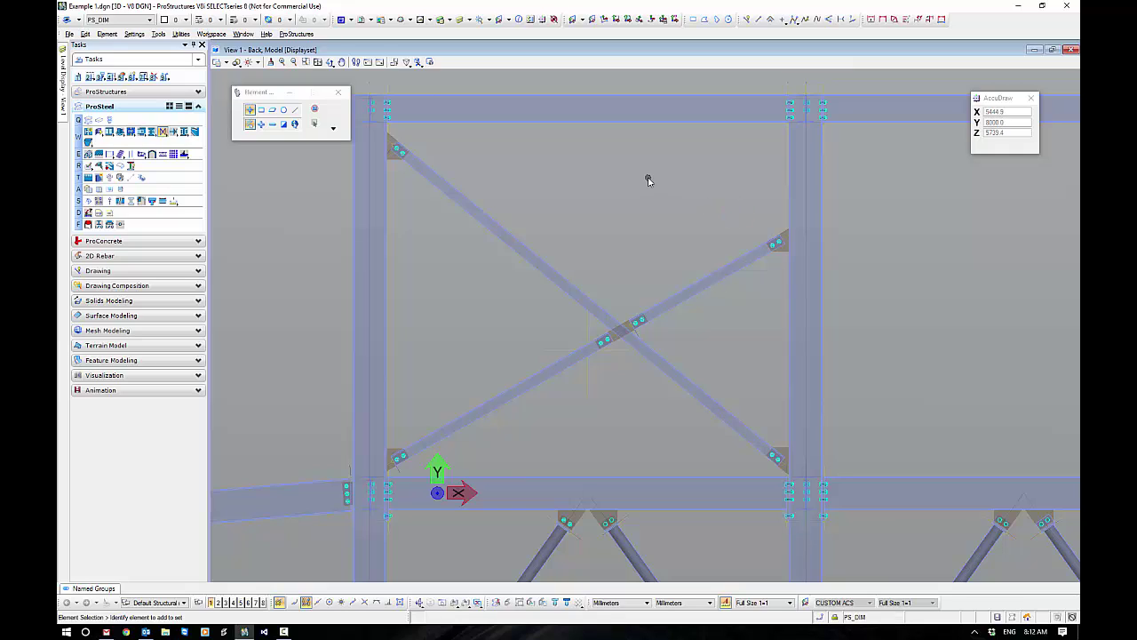
key("ctrl+z")
key("ctrl+z")
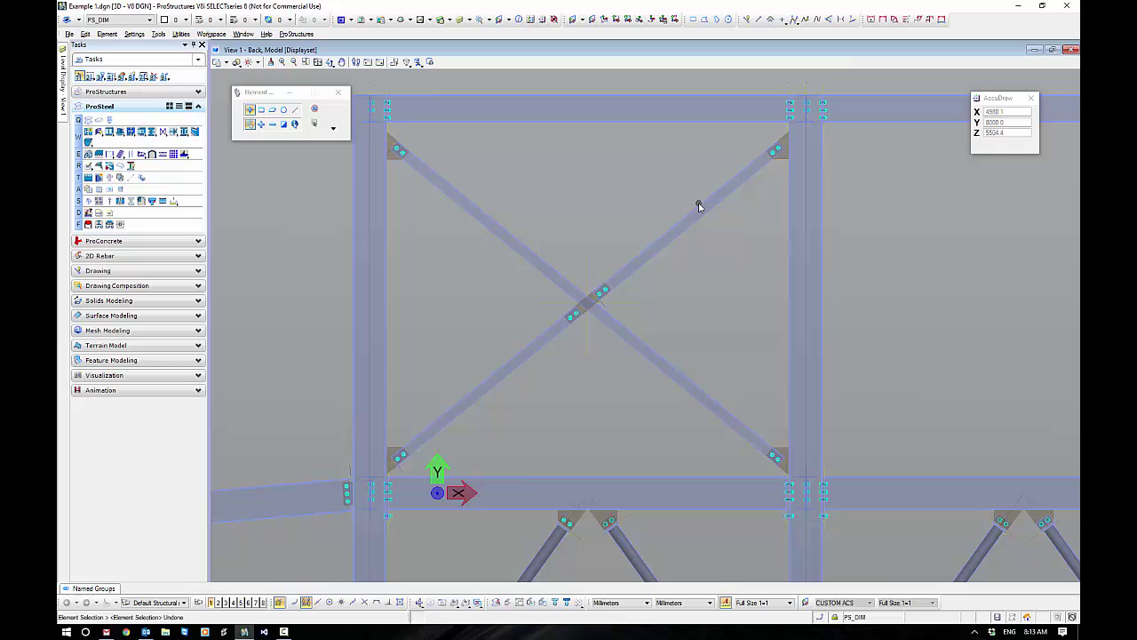
Step: Edit the upper bay cross bracing's properties to use the Crossed shape position with a center hole, and accept
left_click(586, 259)
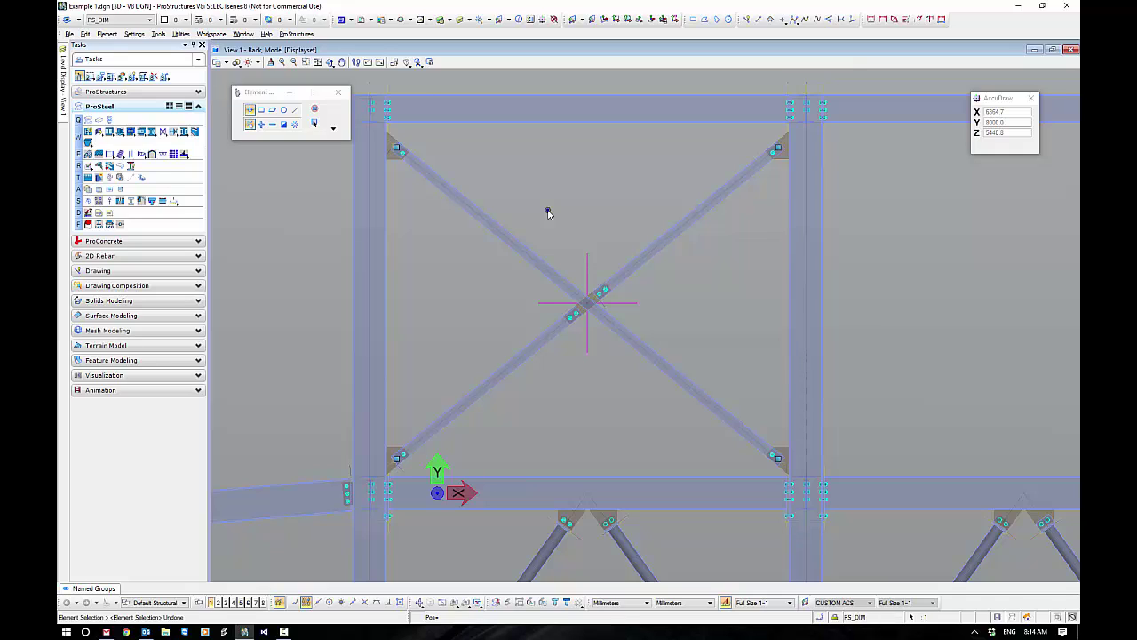
right_click(549, 213)
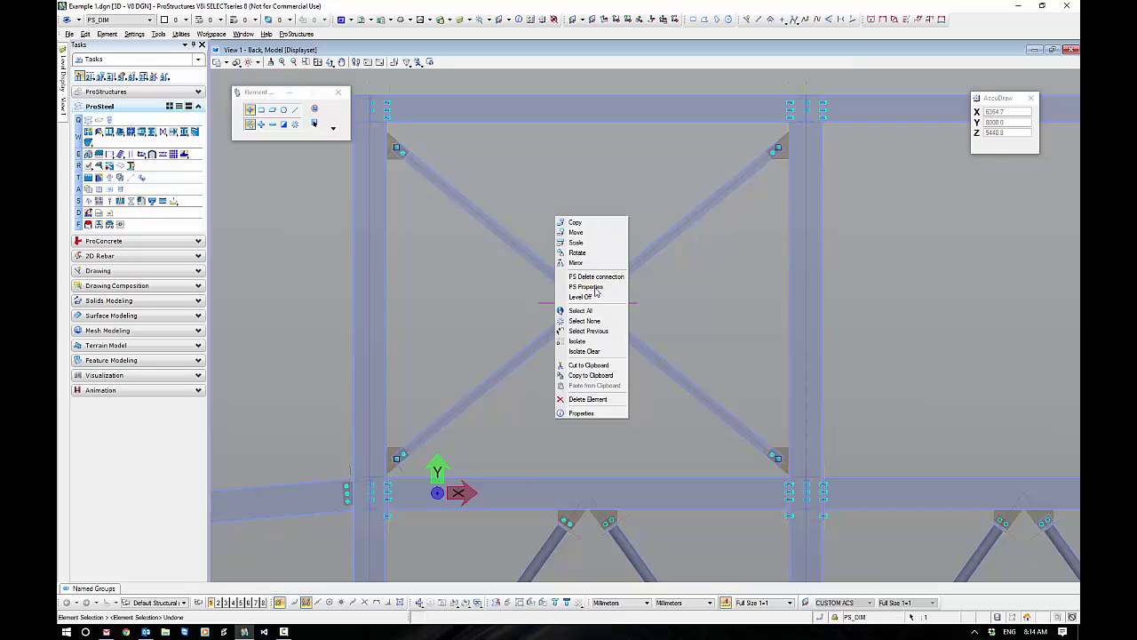
left_click(594, 290)
left_click_drag(724, 133, 817, 211)
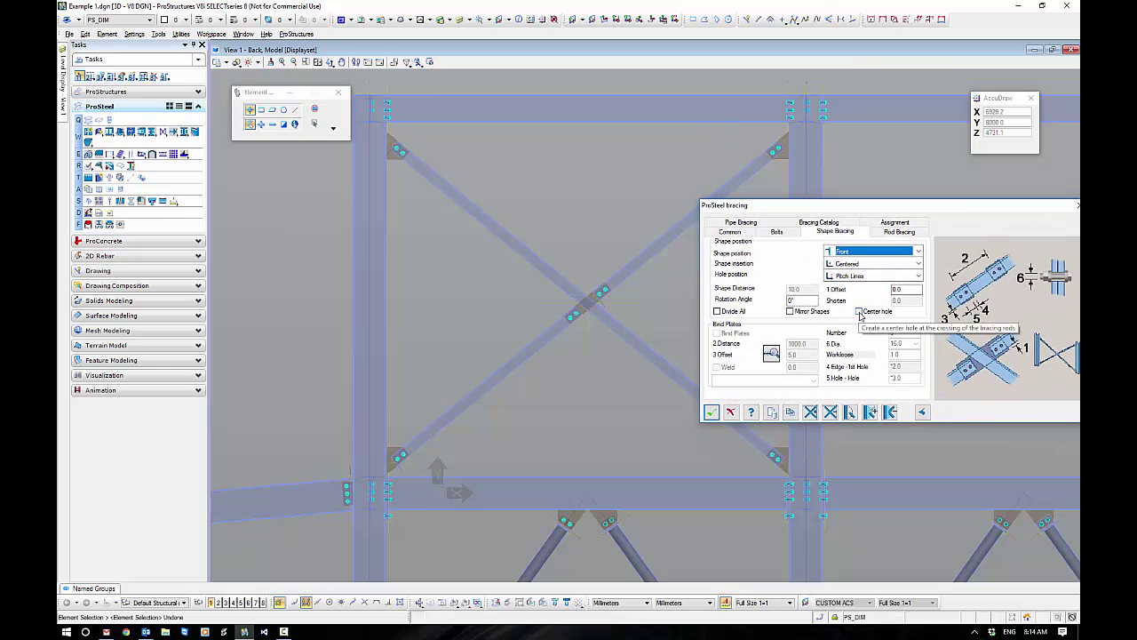
left_click(871, 252)
left_click(853, 254)
left_click(853, 252)
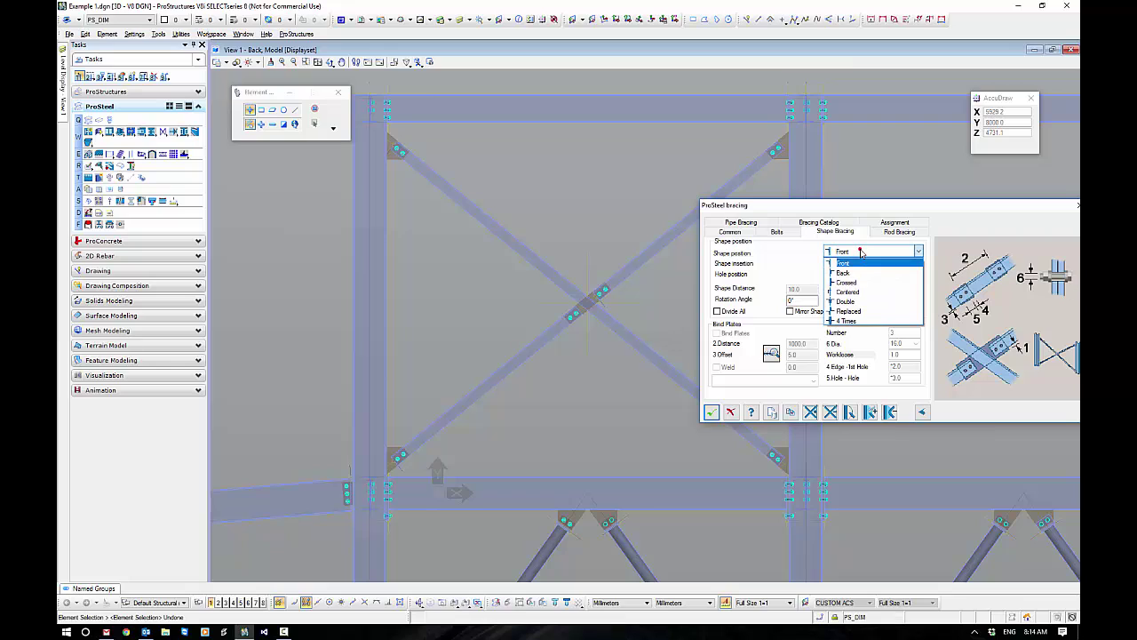
left_click(848, 282)
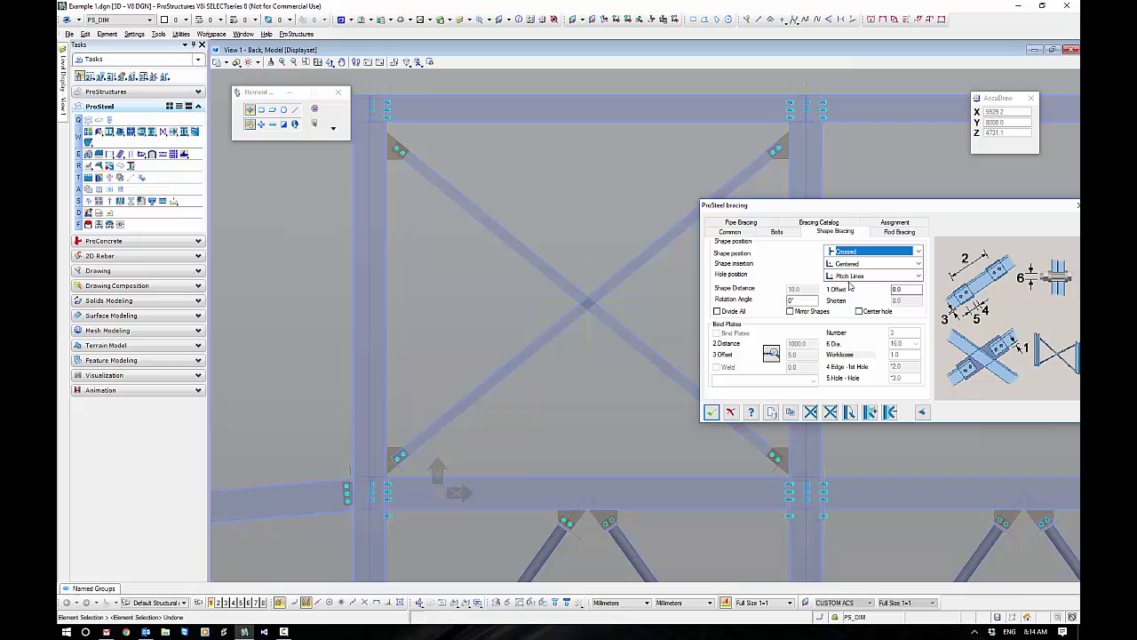
left_click(859, 311)
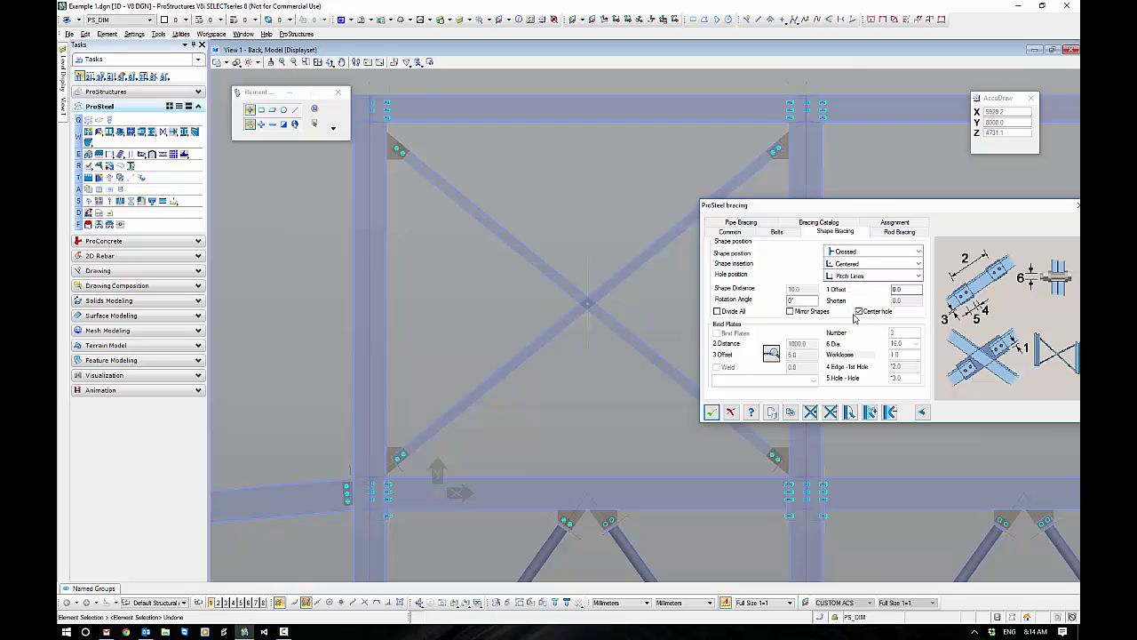
left_click(710, 414)
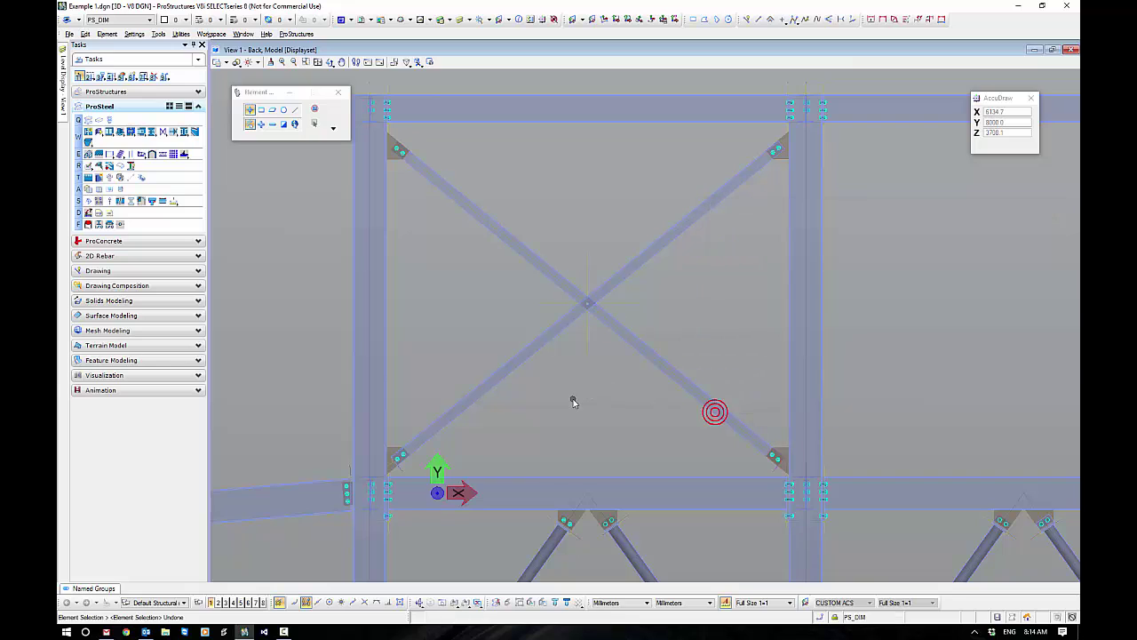
Step: Reopen the cross bracing's properties and try the Front shape position, replacing the center hole with Divide All before turning that off
left_click(608, 271)
right_click(582, 220)
left_click(622, 295)
left_click(919, 251)
left_click(849, 263)
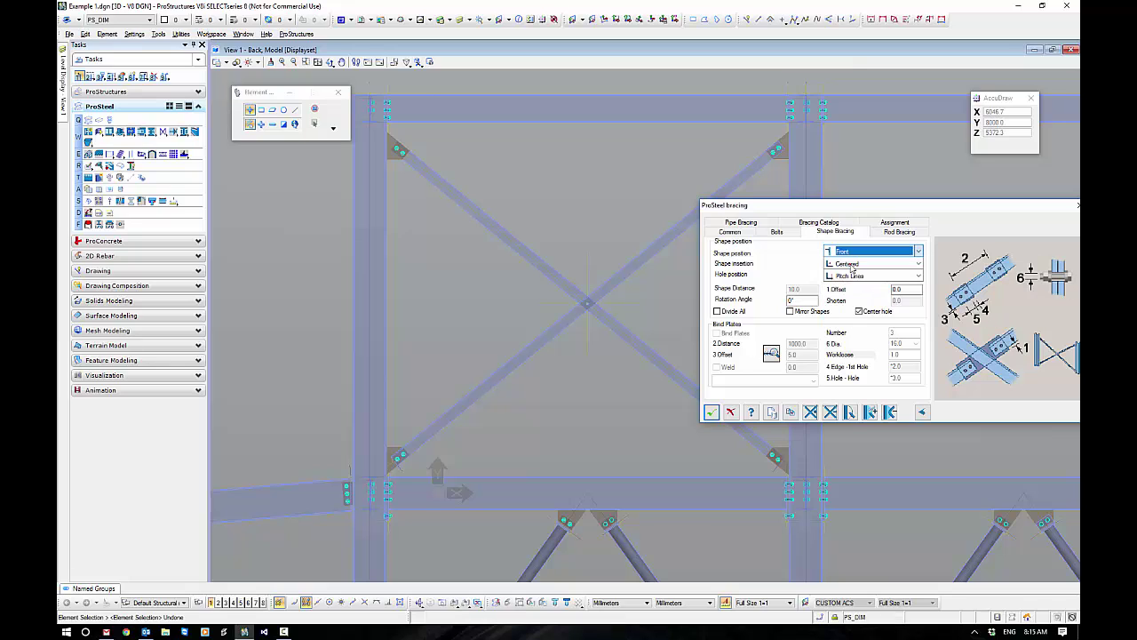
left_click(859, 311)
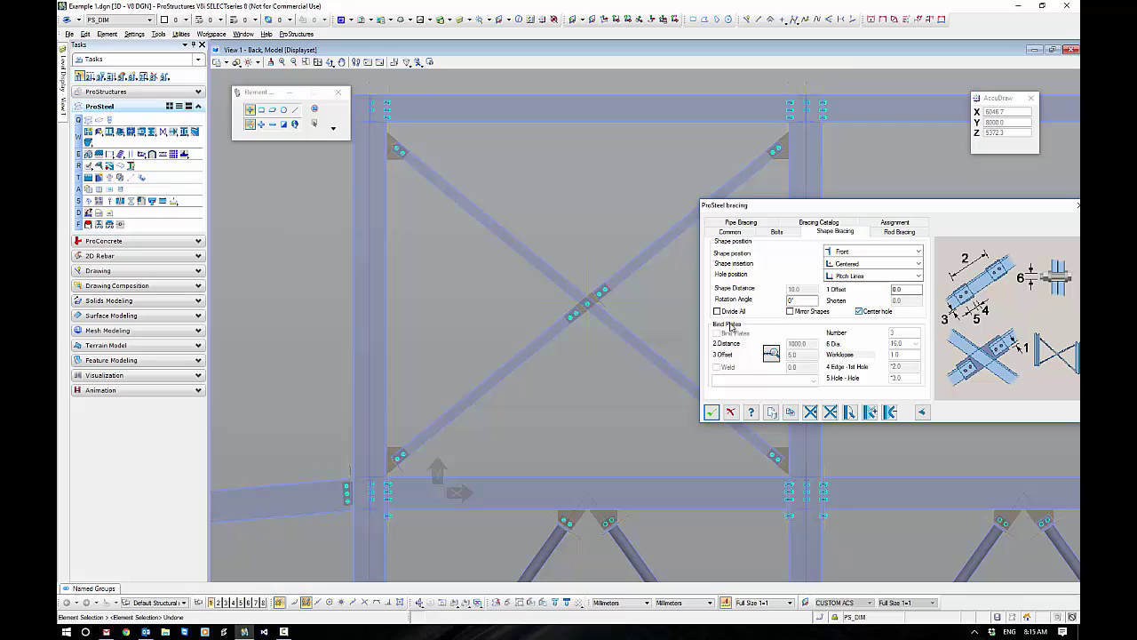
left_click(717, 312)
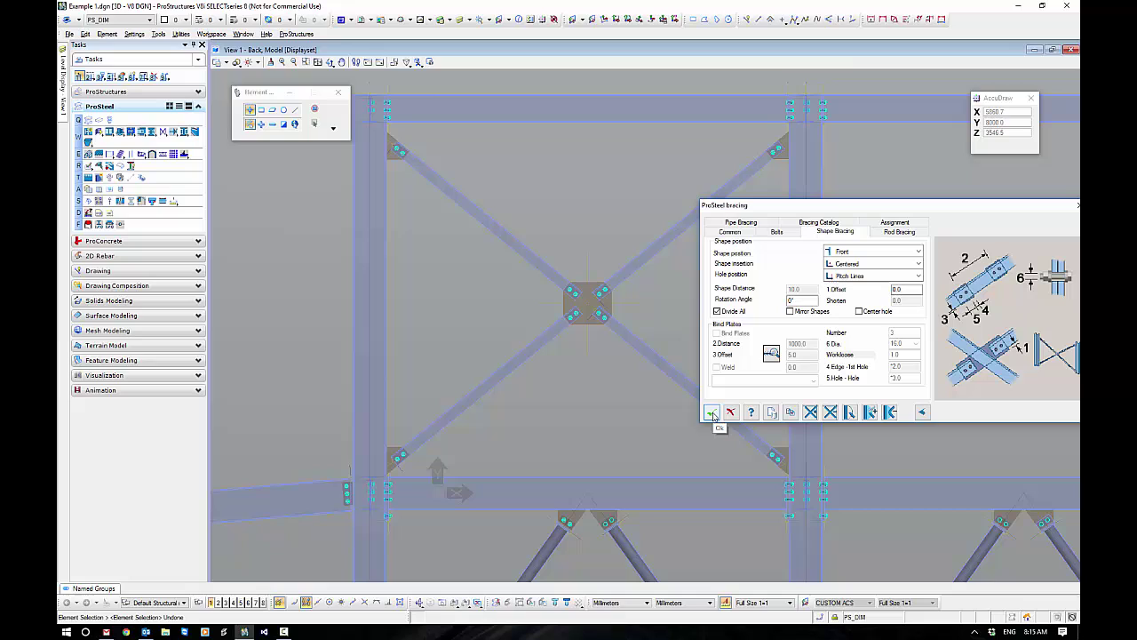
left_click(717, 311)
Step: Try the Centered shape position, then restore Crossed with a center hole and accept the bracing settings
left_click(920, 253)
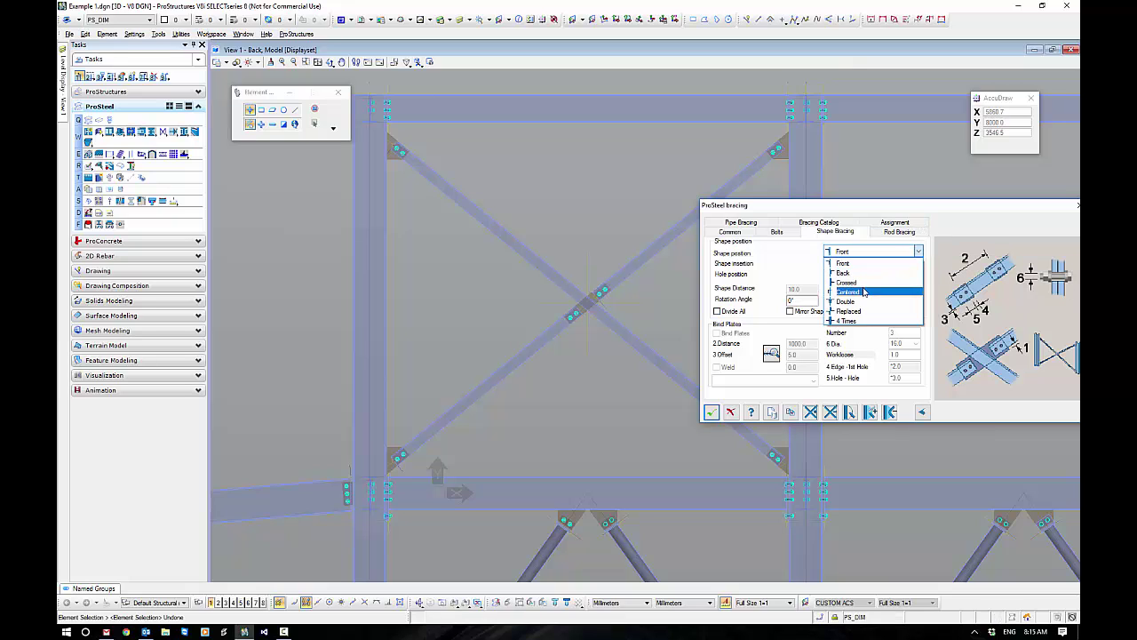
left_click(860, 293)
left_click(920, 252)
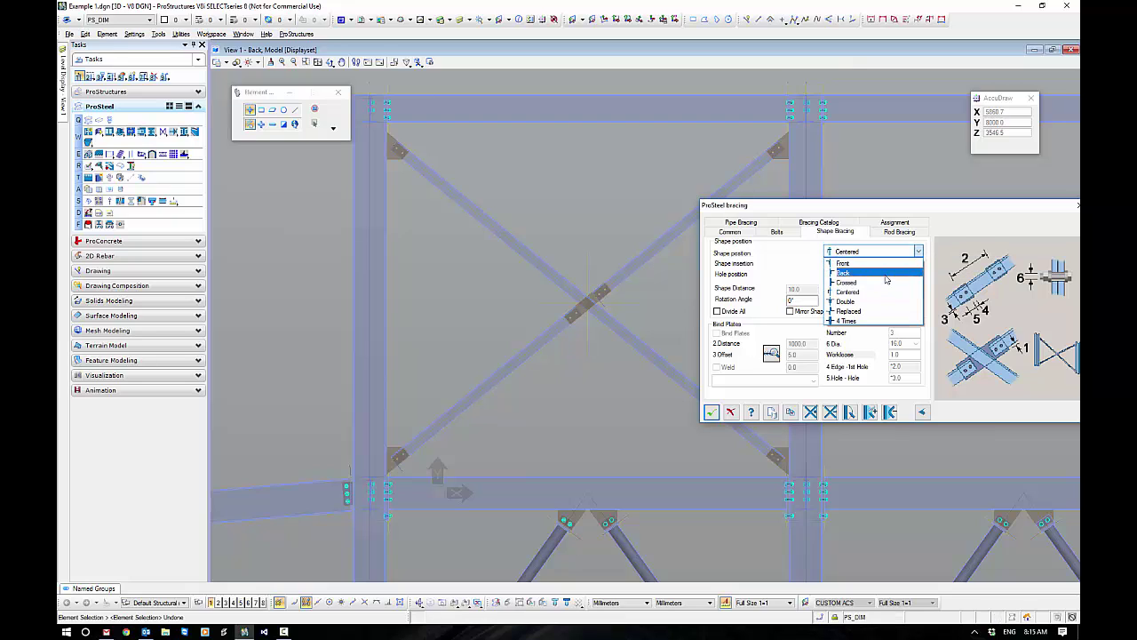
left_click(841, 286)
left_click(859, 311)
left_click(715, 412)
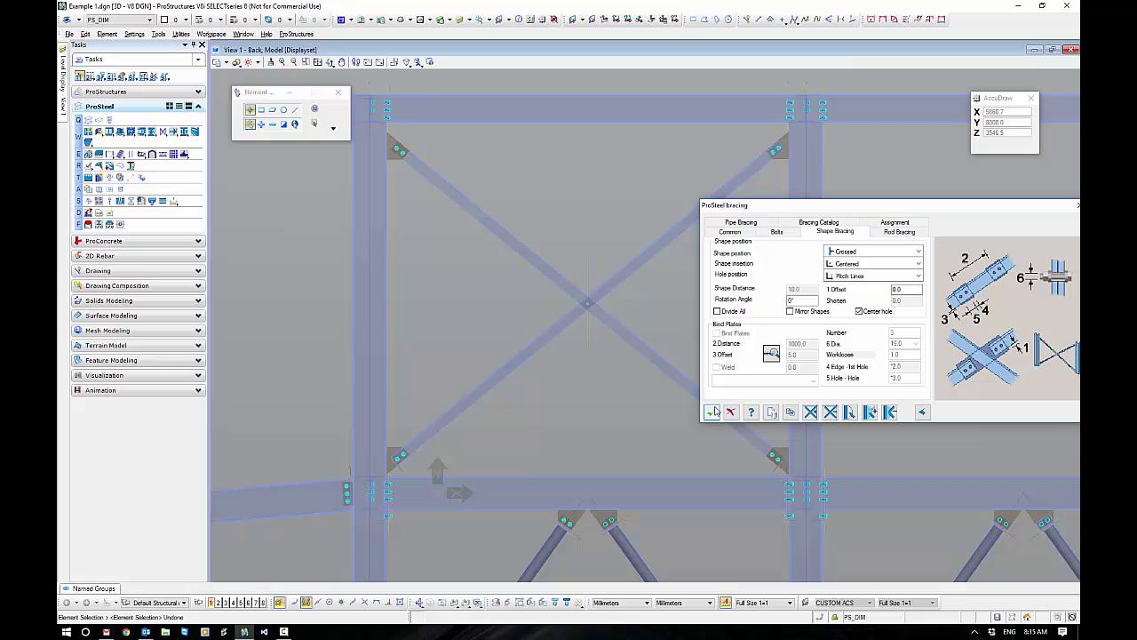
Step: Examine the upper bay's cross bracing, its crossing point and its end gussets in a three-dimensional view
scroll(646, 388, "down", 7)
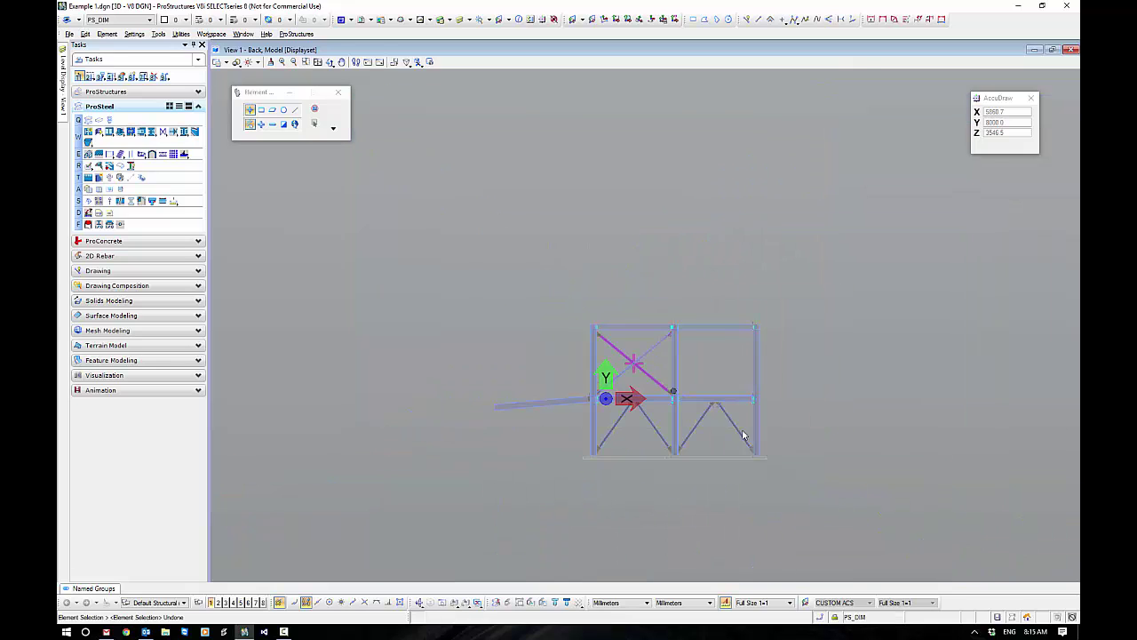
scroll(645, 401, "up", 5)
mouse_move(545, 423)
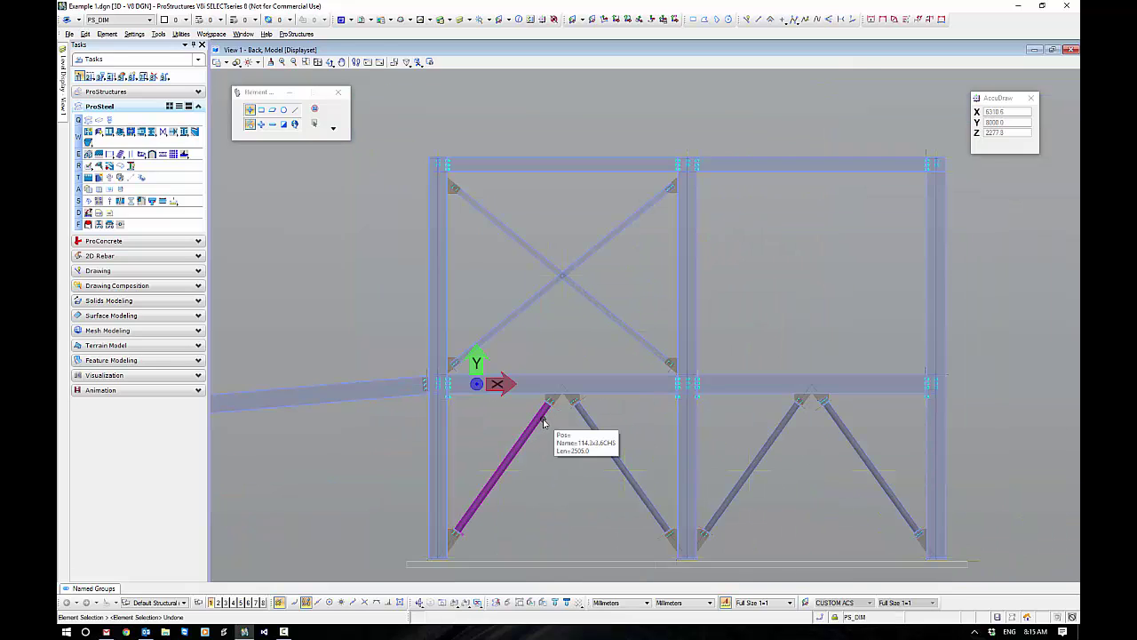
left_click(419, 603)
middle_click_drag(906, 396, 649, 417, "shift")
scroll(463, 393, "up", 6)
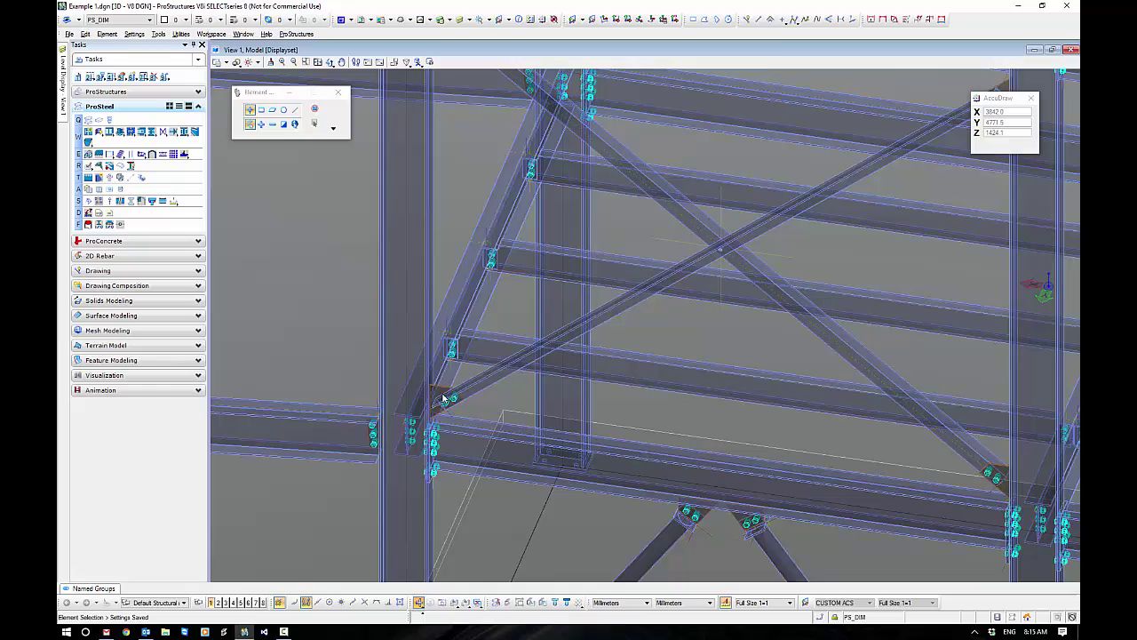
scroll(450, 349, "down", 4)
scroll(452, 347, "down", 5)
scroll(455, 399, "up", 8)
scroll(464, 398, "up", 3)
Step: Align the view to the first bay's outer column for a straight elevation of the pipe brace's base connection
left_click(454, 602)
left_click(570, 337)
left_click(611, 277)
scroll(598, 411, "down", 3)
middle_click_drag(587, 406, 569, 328)
scroll(549, 358, "up", 2)
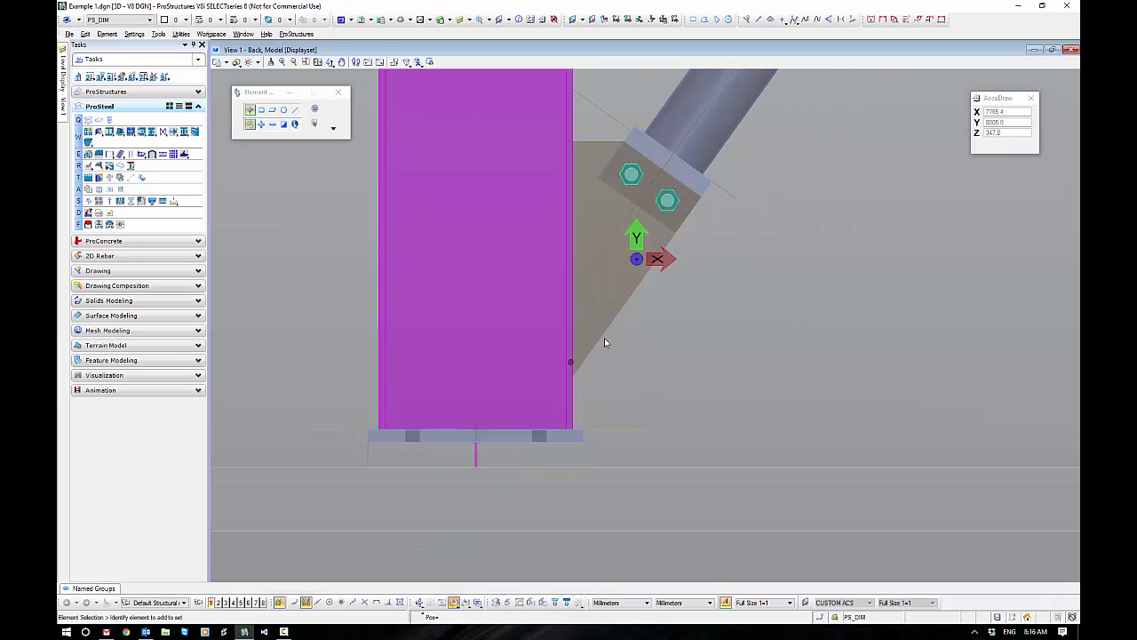
Step: Try moving the pipe brace's lower end about 200 mm straight down from the column base, and undo the move
scroll(589, 376, "down", 4)
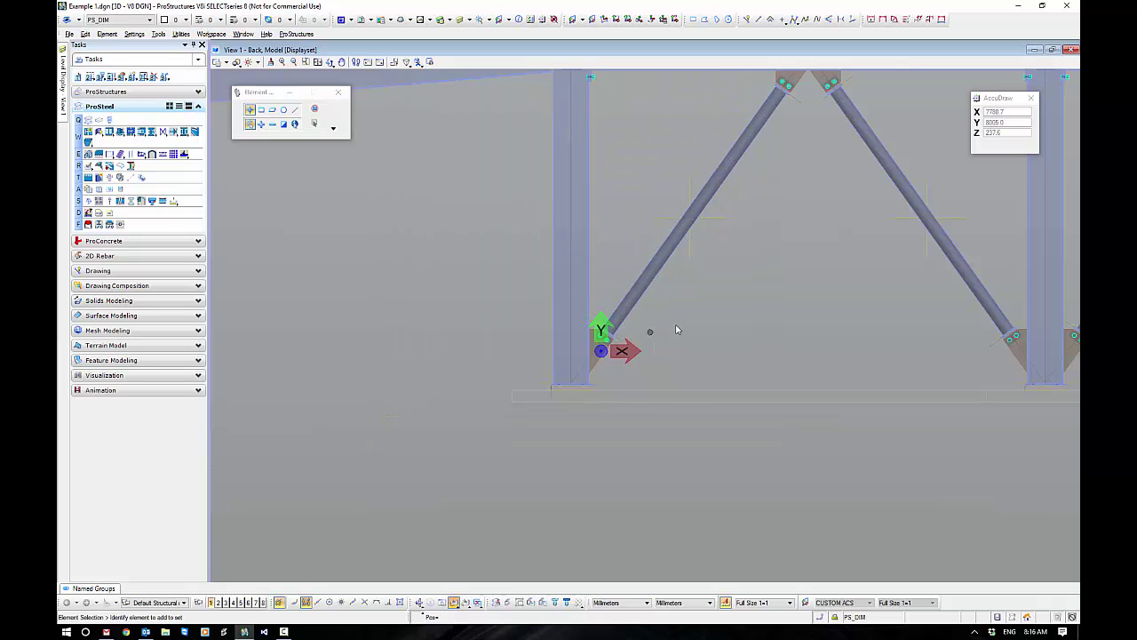
scroll(688, 293, "up", 2)
scroll(622, 356, "up", 4)
left_click(507, 384)
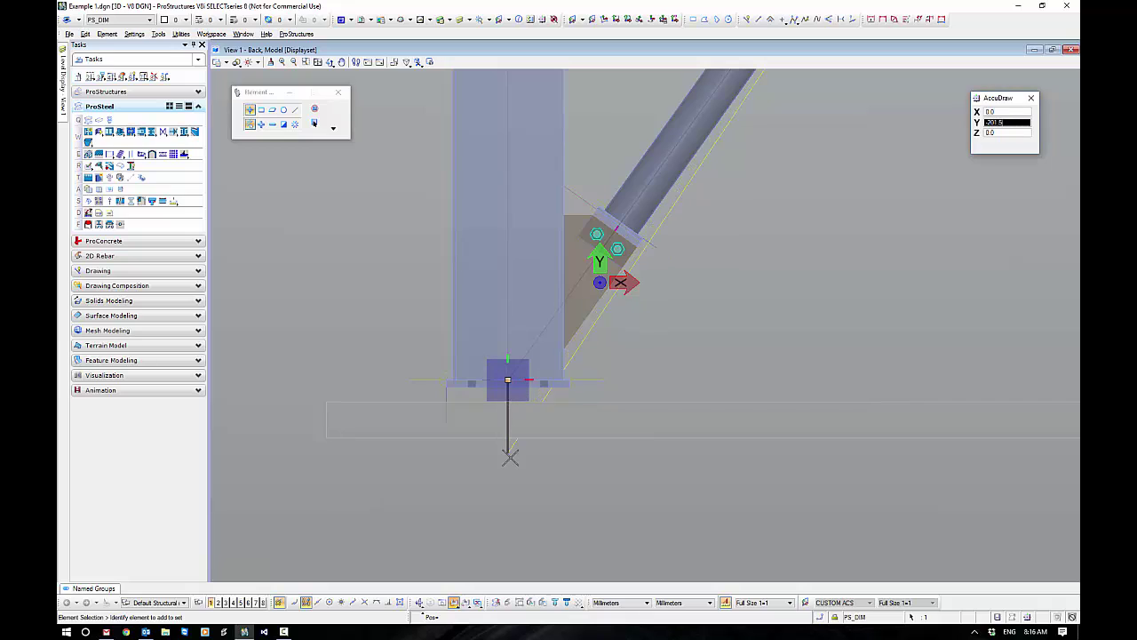
left_click(510, 461)
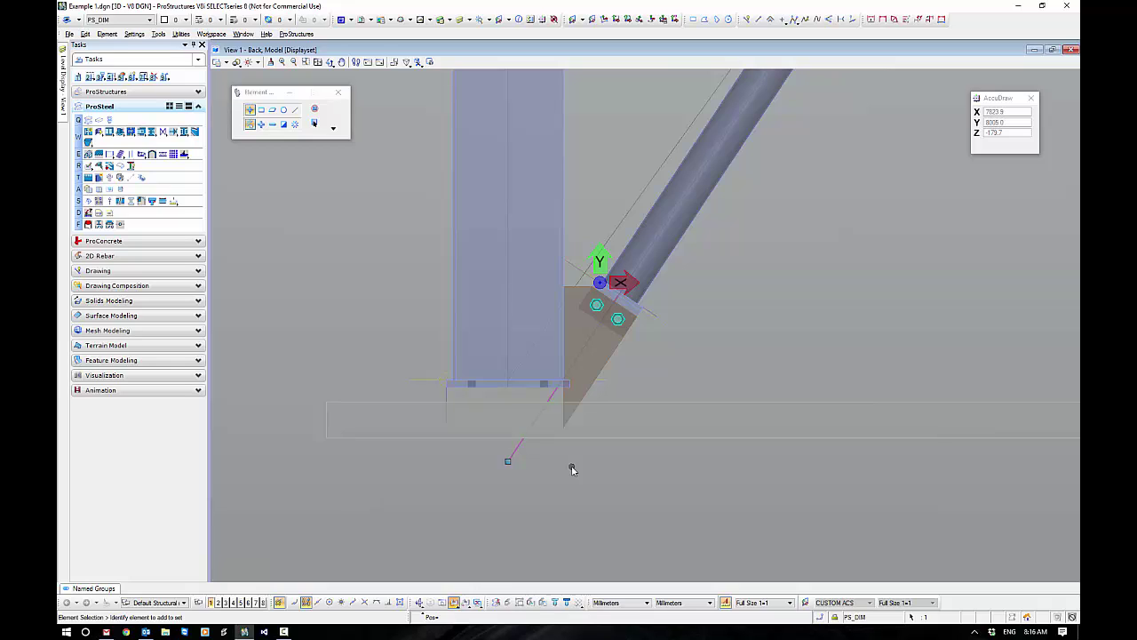
key("ctrl+z")
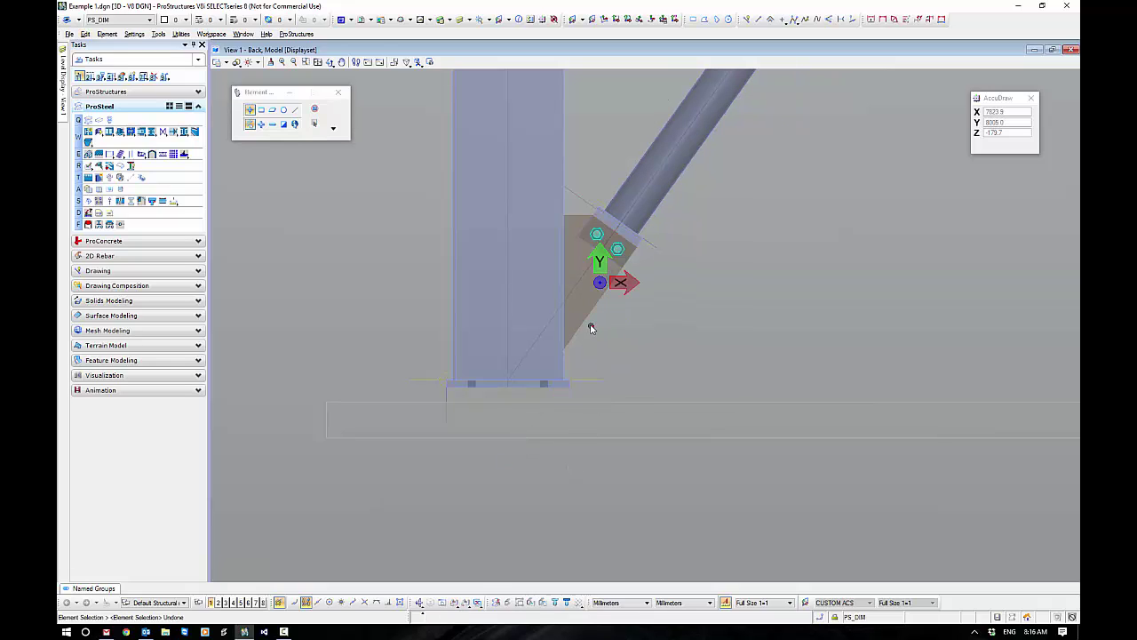
Step: Examine the pipe brace's base gusset plate and the cross bracing's lower gusset just above the beam
left_click(588, 325)
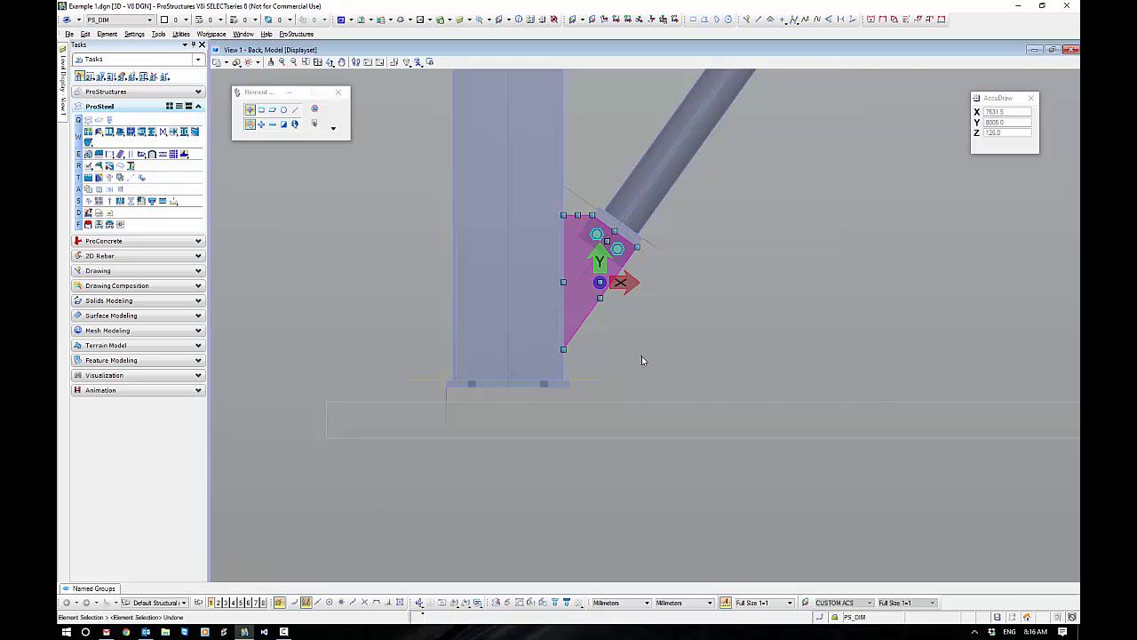
scroll(642, 360, "down", 5)
middle_click_drag(661, 365, 607, 484)
scroll(581, 276, "up", 3)
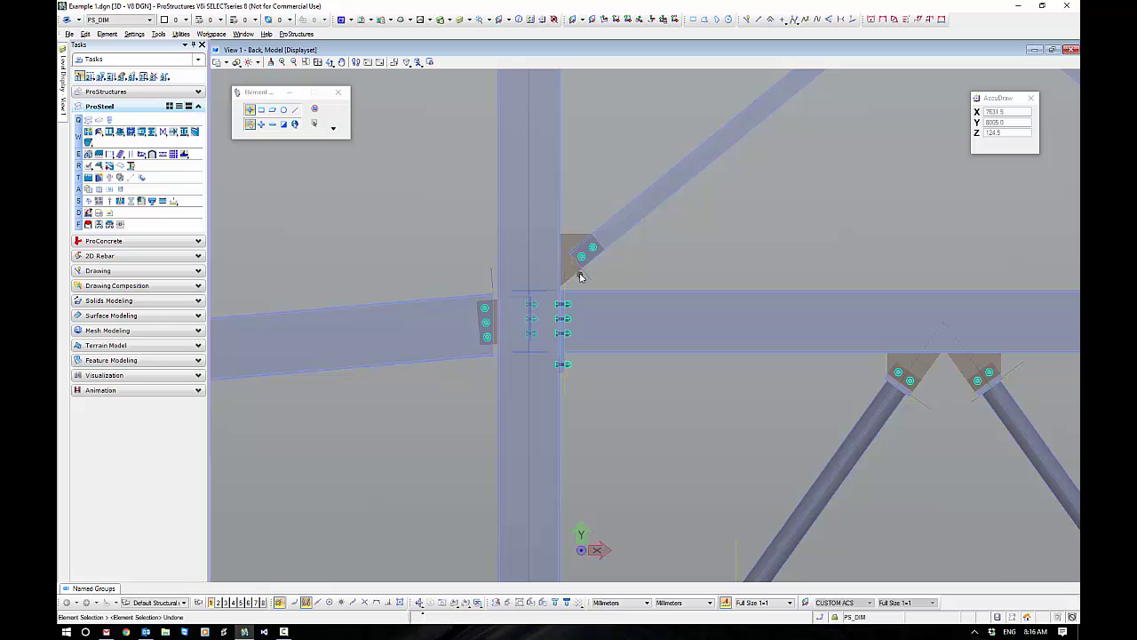
scroll(578, 277, "down", 3)
scroll(653, 312, "up", 2)
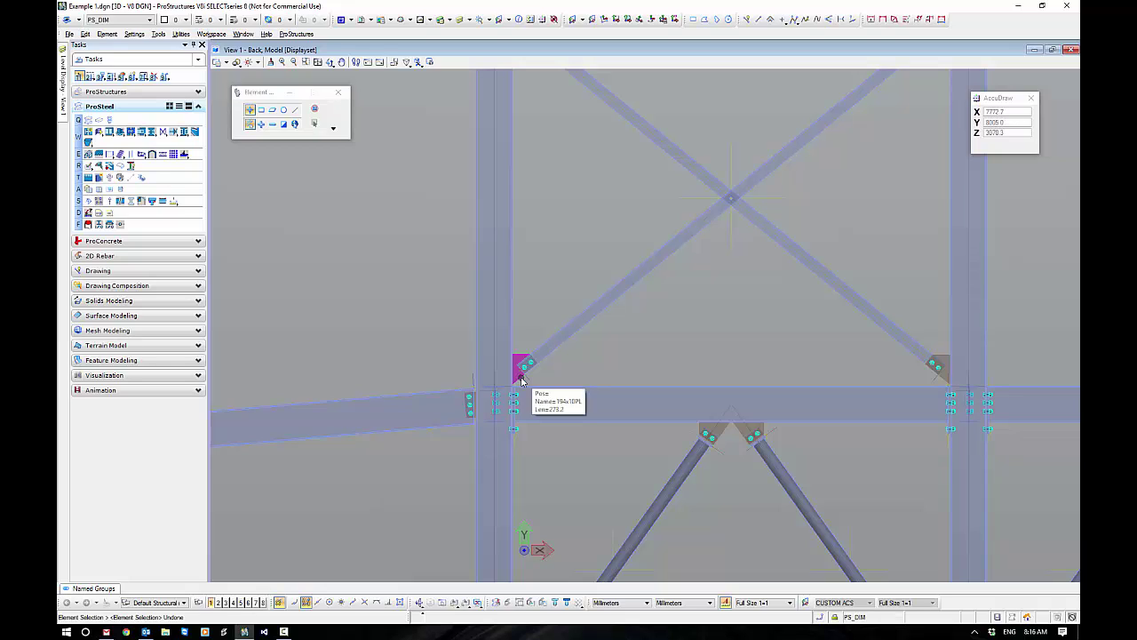
Step: Align the view to the cross bracing's lower gusset plate to inspect its bolted connection from above
left_click(454, 602)
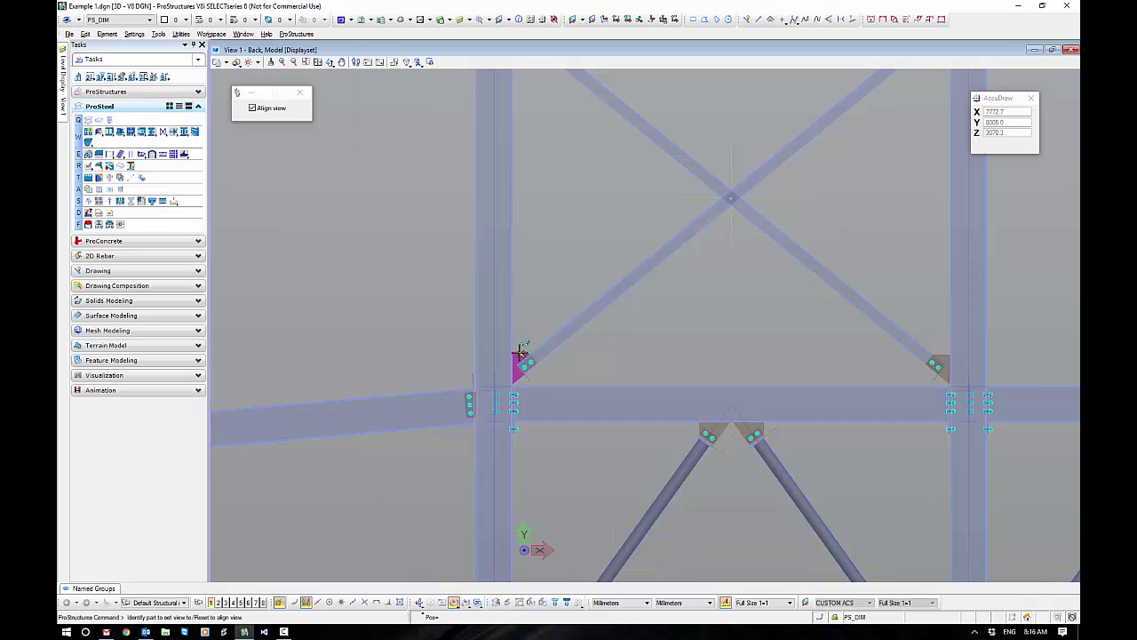
left_click(523, 355)
left_click(525, 323)
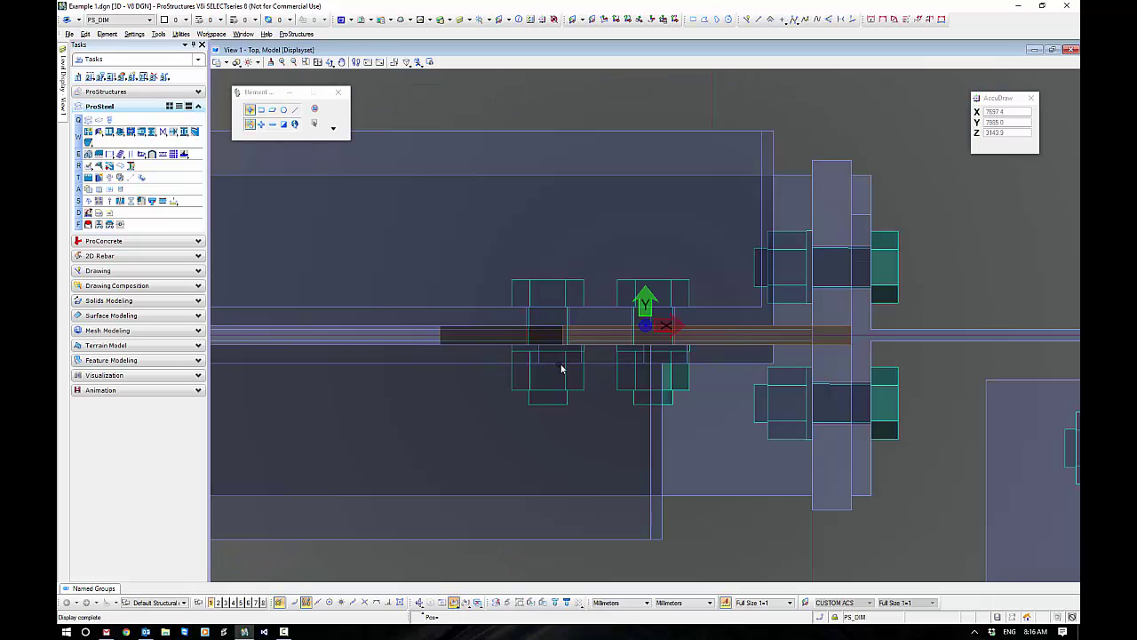
scroll(572, 367, "down", 2)
Step: Return to an isometric view and orbit the frame to show the low platform bay on the opposite side
left_click(419, 605)
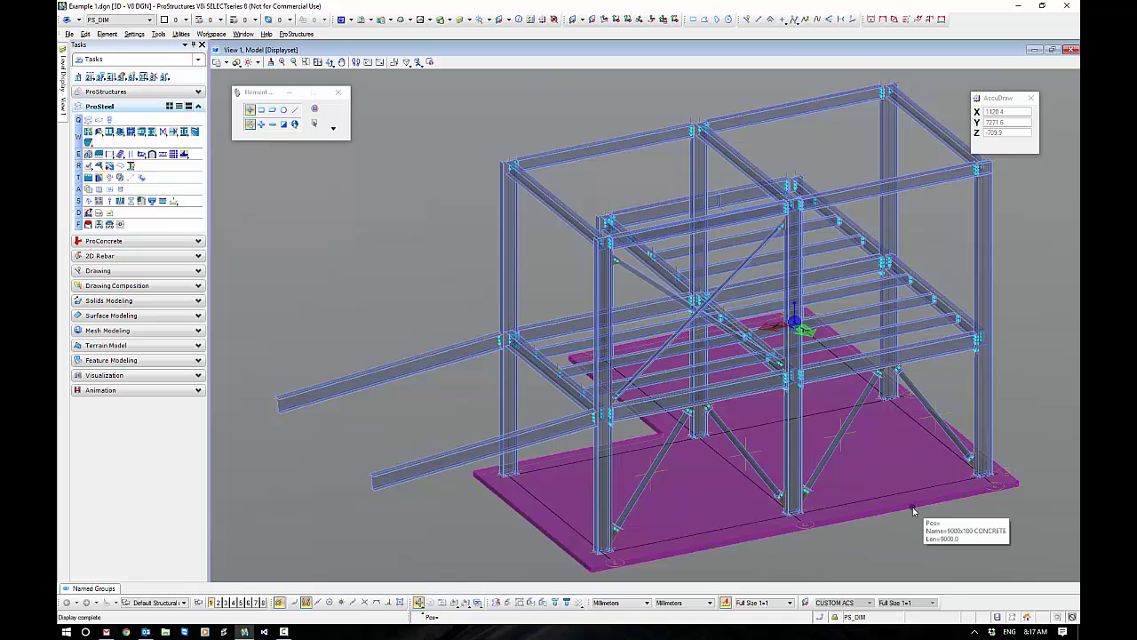
middle_click_drag(960, 500, 382, 487, "shift")
middle_click_drag(860, 458, 457, 452, "shift")
middle_click_drag(586, 485, 622, 392)
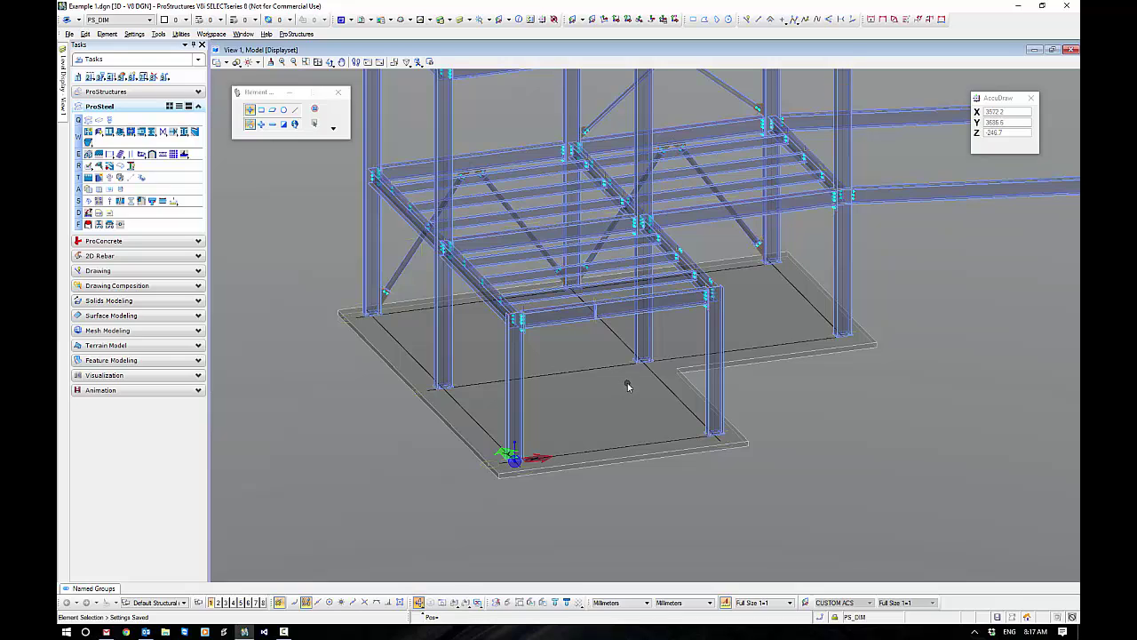